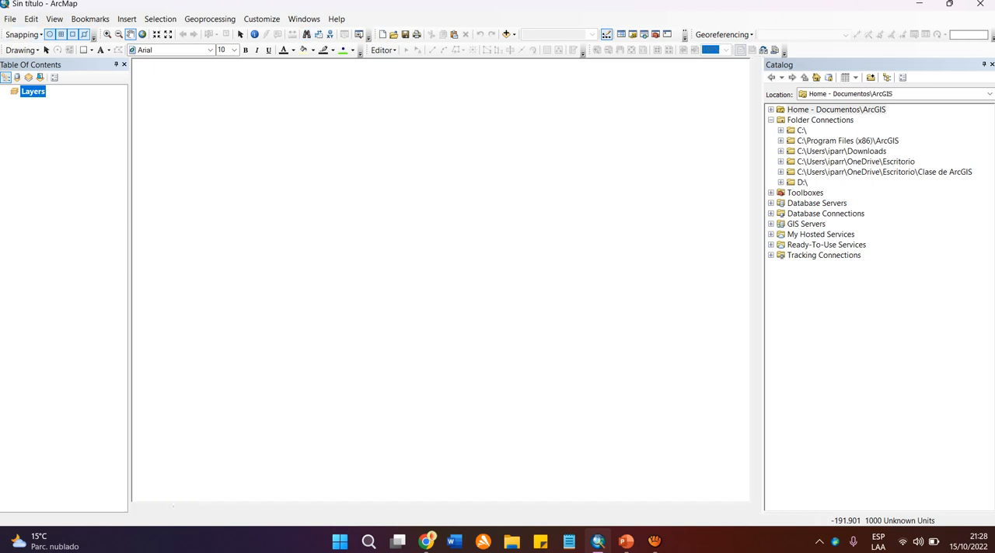
Undock the Snapping and Tools toolbars and close both of them.
left_click_drag(2, 34, 324, 176)
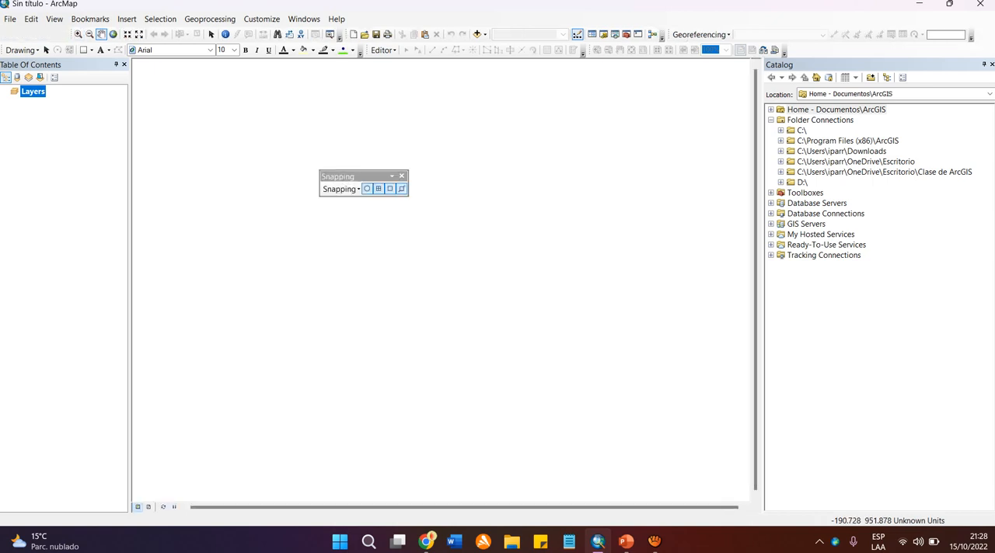
left_click_drag(71, 34, 200, 126)
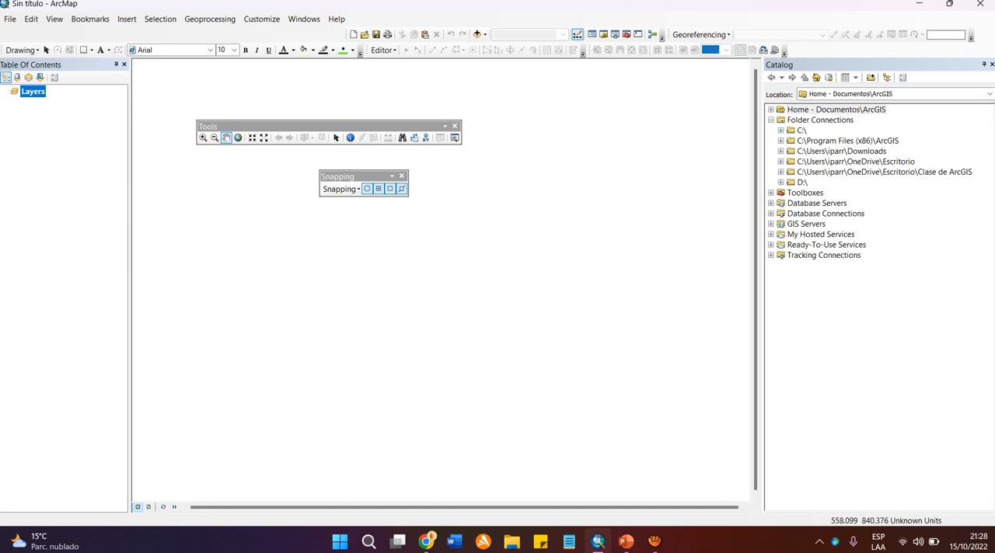
left_click(455, 126)
left_click(401, 177)
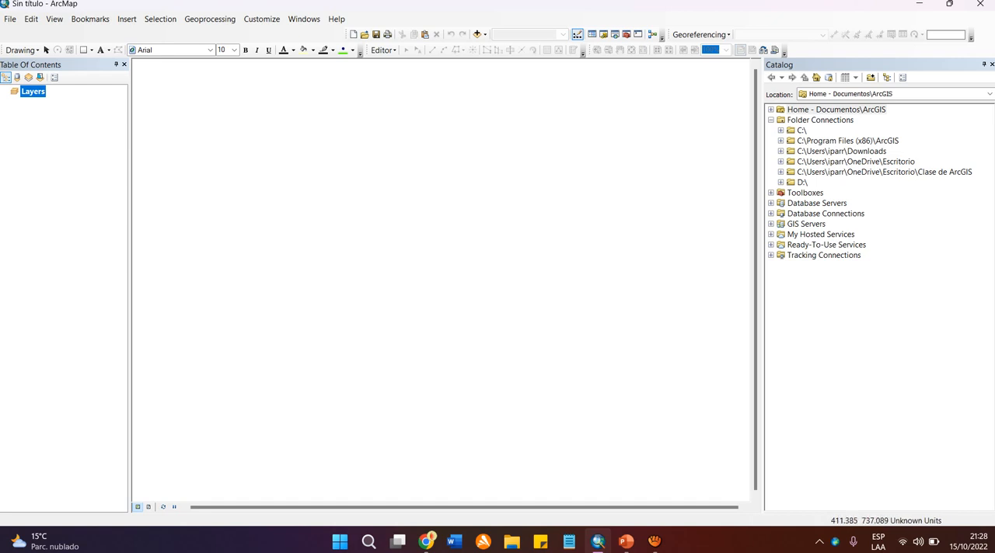
Undock the Standard and Georeferencing toolbars and close both of them.
left_click_drag(349, 34, 349, 141)
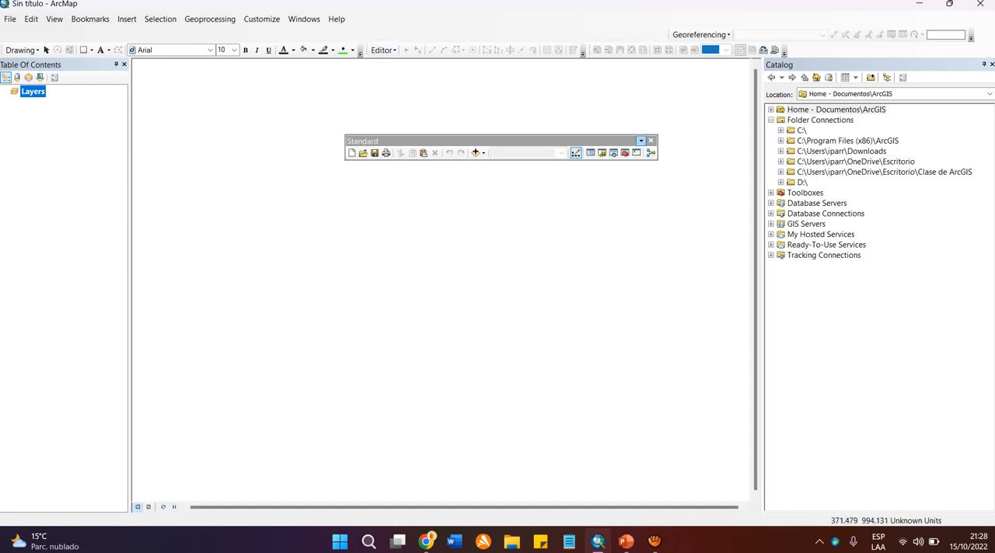
left_click(650, 141)
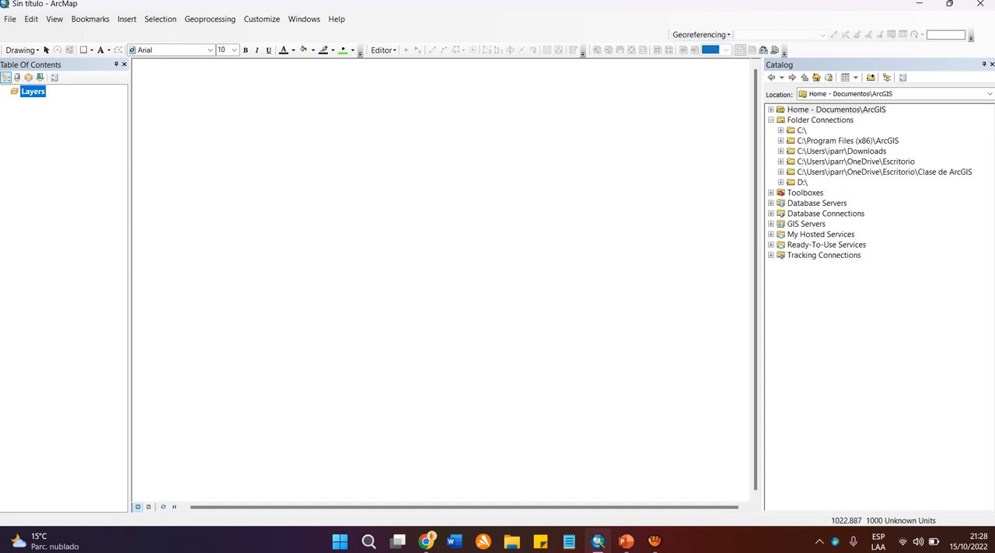
left_click_drag(667, 34, 386, 203)
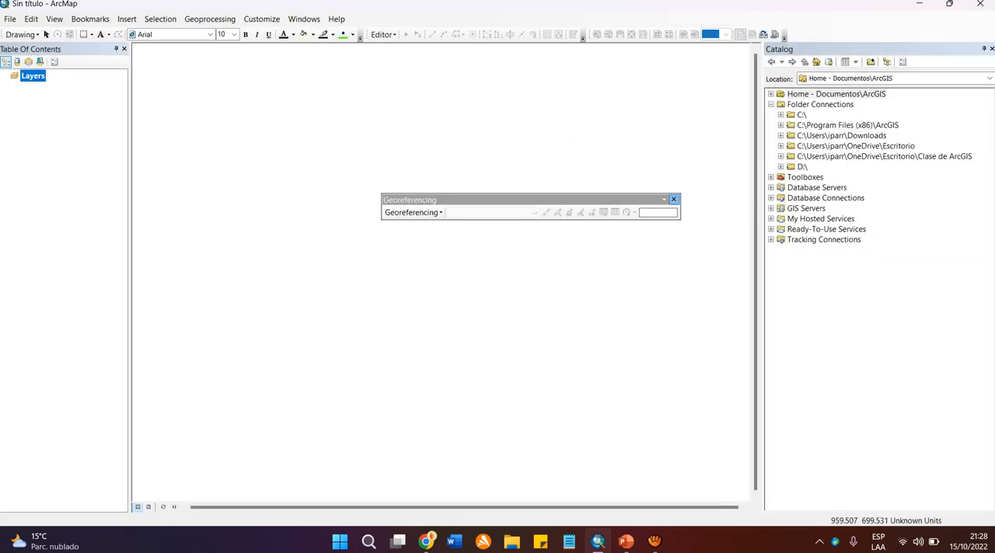
left_click(673, 199)
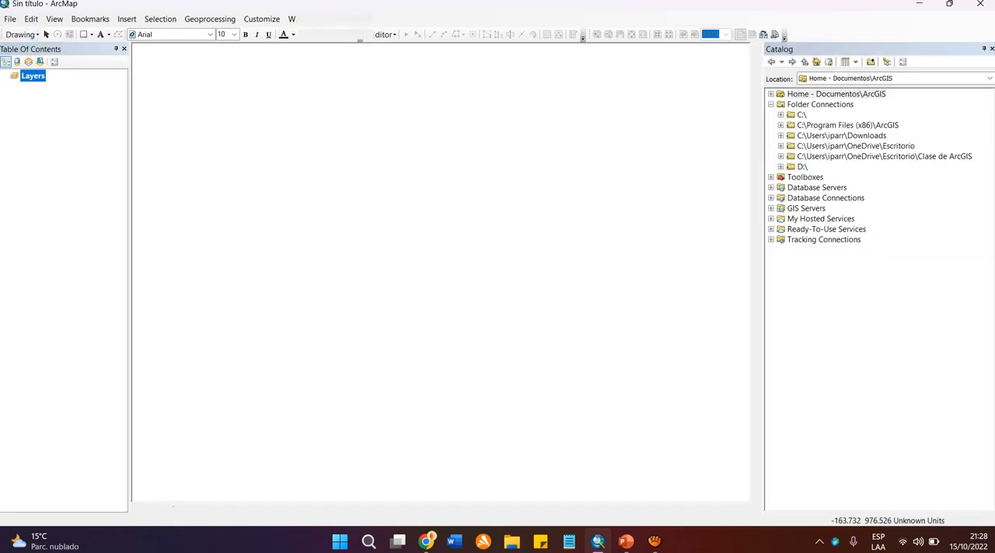
Undock the Drawing and Editor toolbars and close both of them.
left_click_drag(2, 34, 266, 120)
left_click(611, 119)
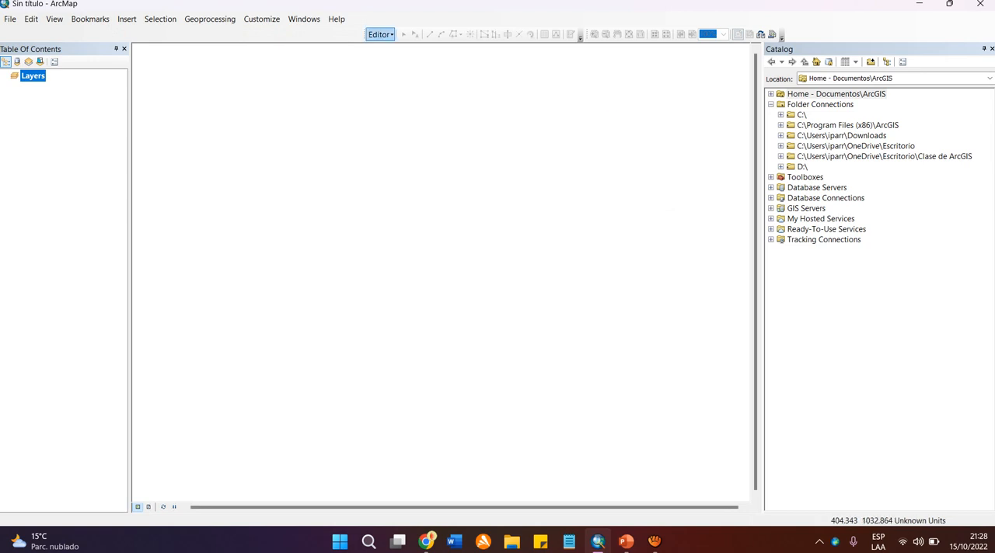
left_click_drag(366, 34, 365, 116)
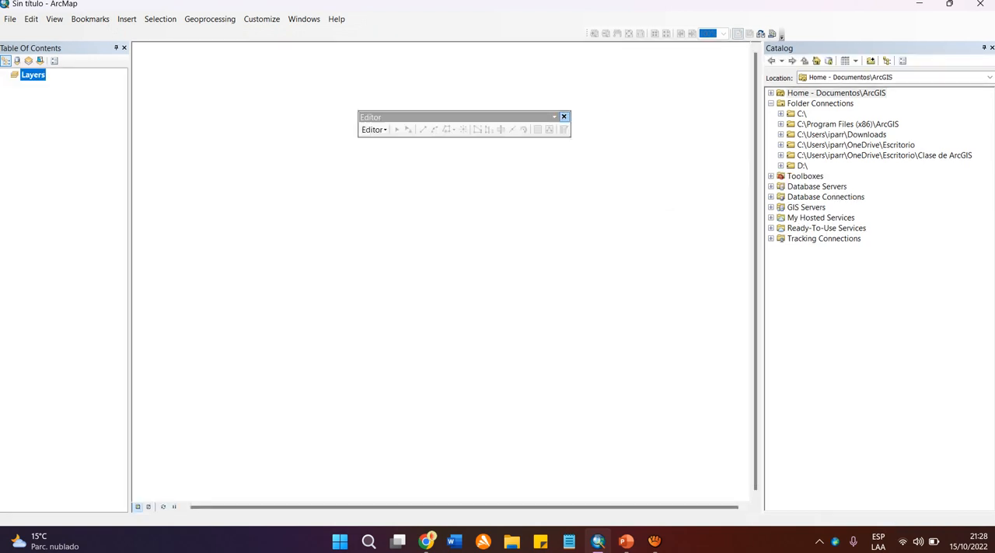
left_click(563, 117)
Close the Catalog window and remove the one toolbar that is still docked.
left_click(990, 48)
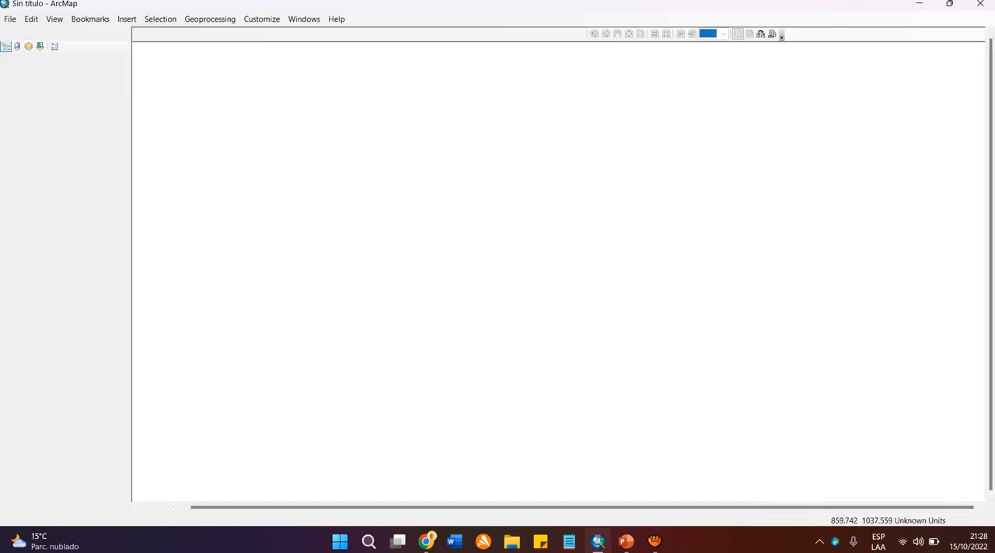
left_click_drag(780, 35, 660, 189)
left_click(661, 184)
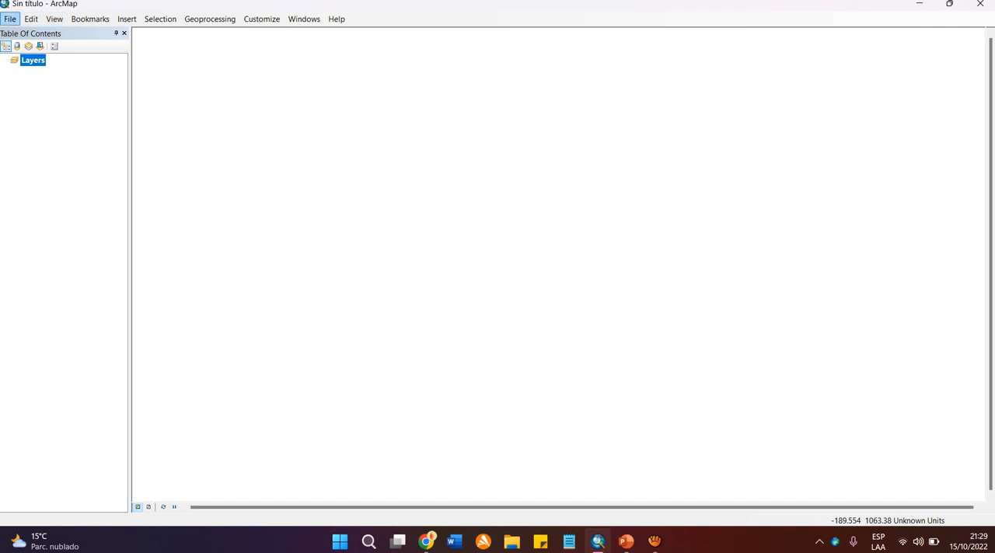
Examine the paper sizes and the portrait and landscape orientations in Page and Print Setup, leaving without applying changes.
left_click(11, 19)
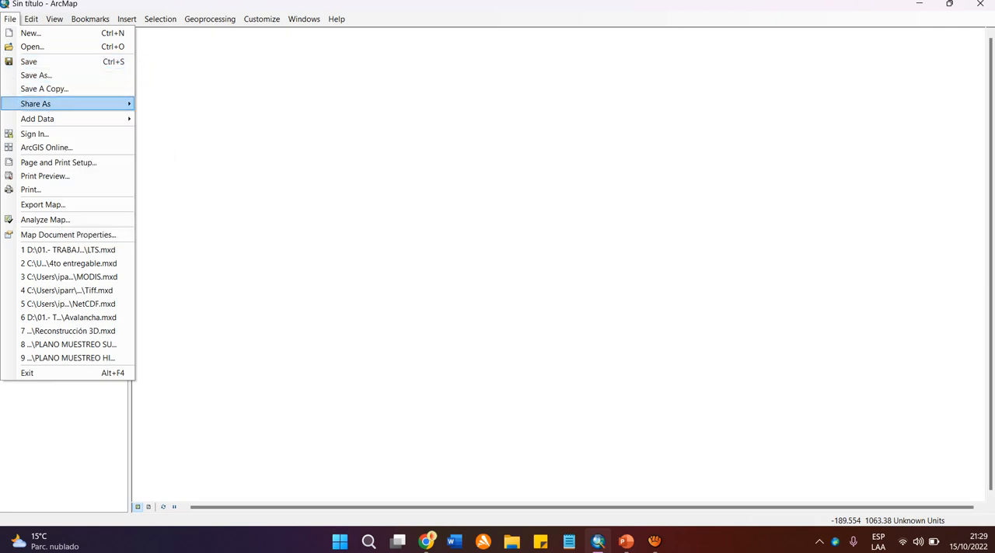
mouse_move(46, 104)
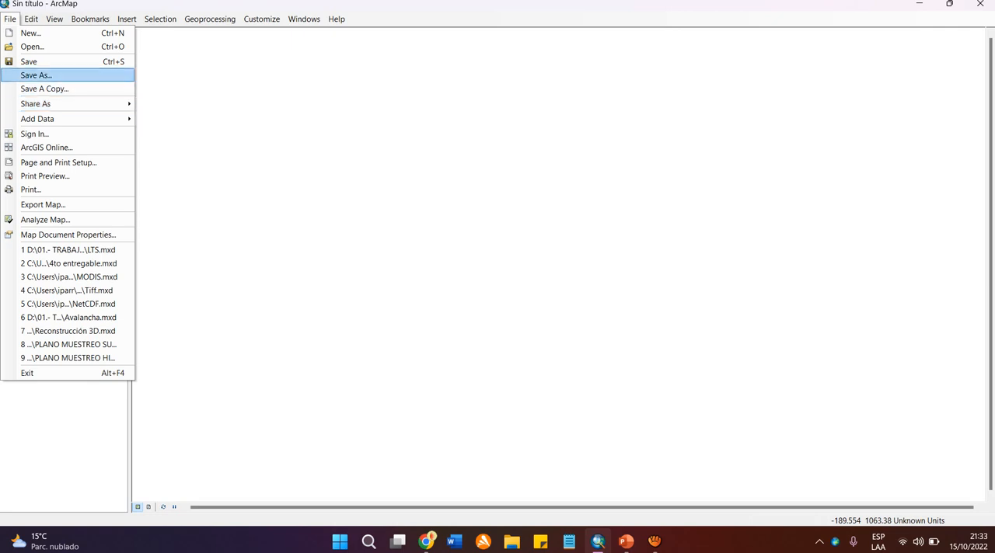
mouse_move(47, 103)
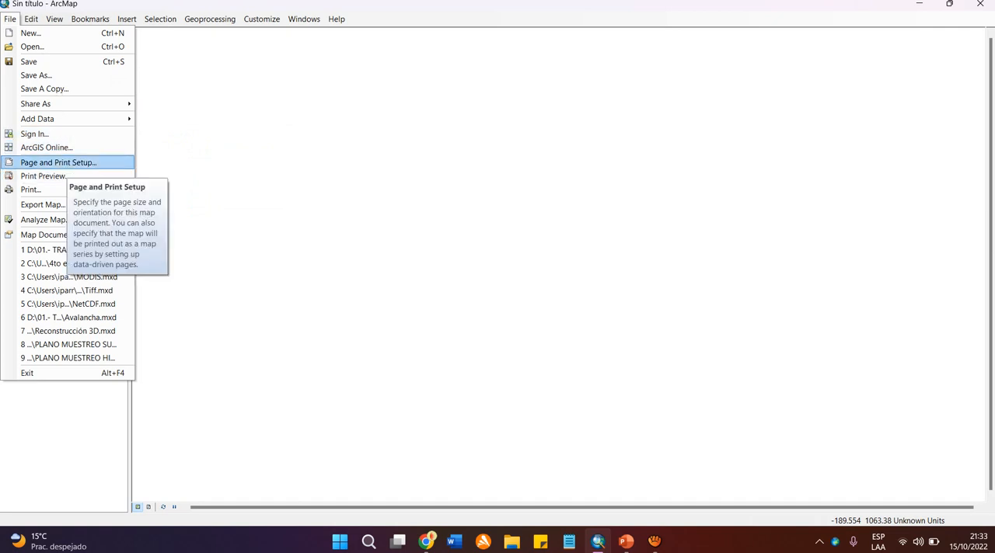
left_click(67, 163)
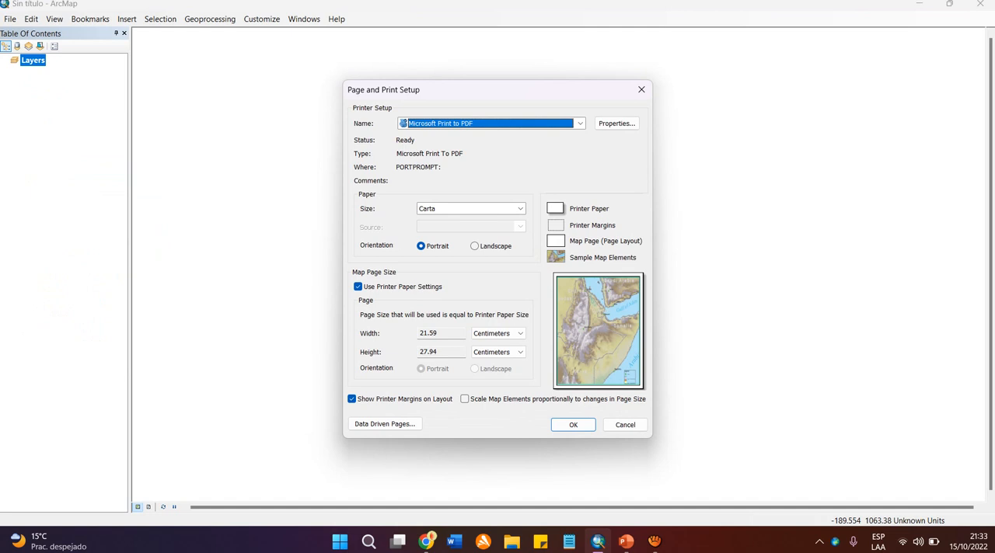
left_click(520, 209)
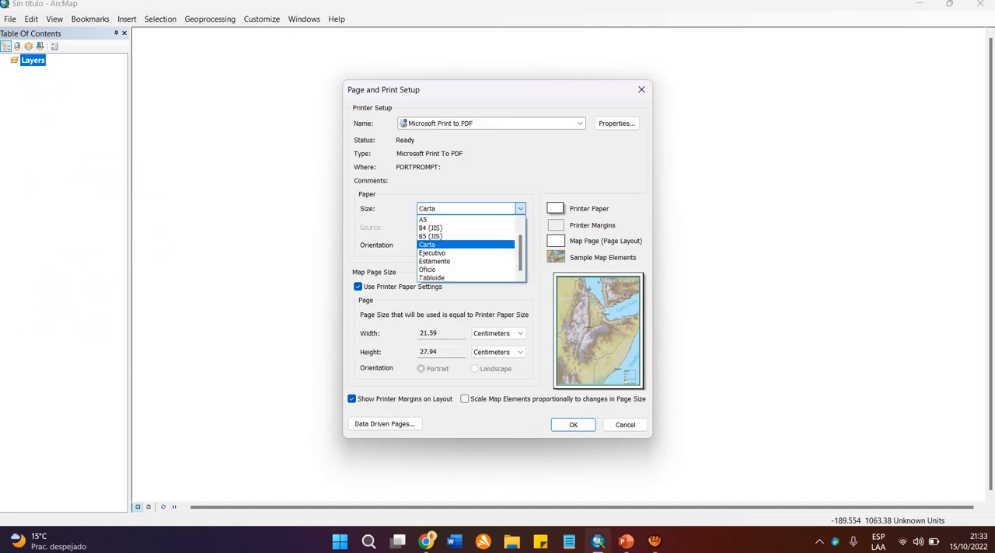
left_click(520, 208)
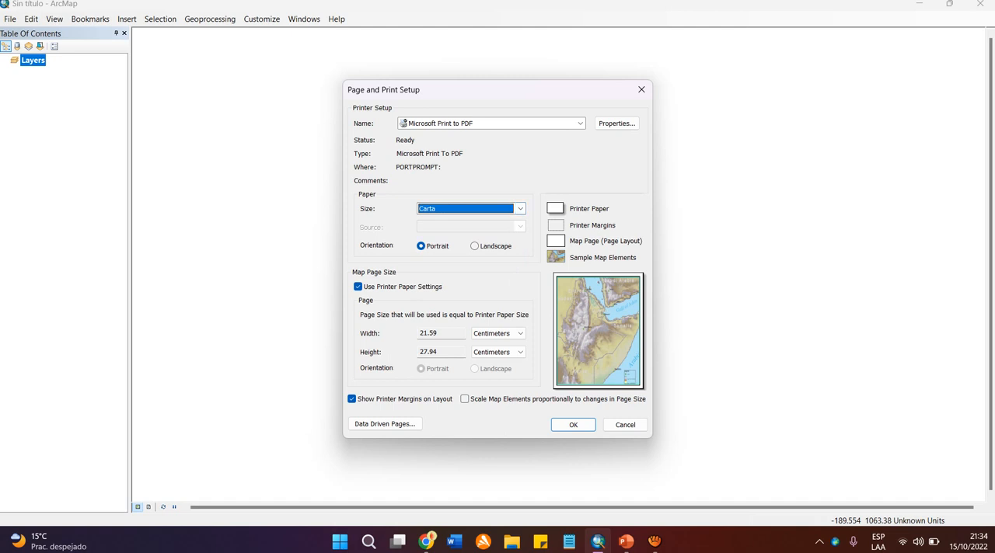
left_click(475, 246)
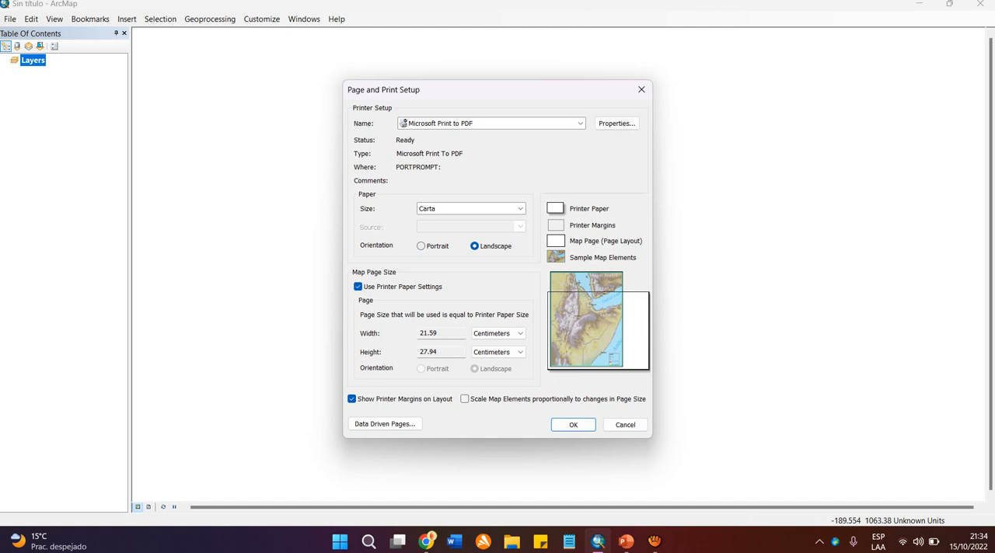
left_click(422, 246)
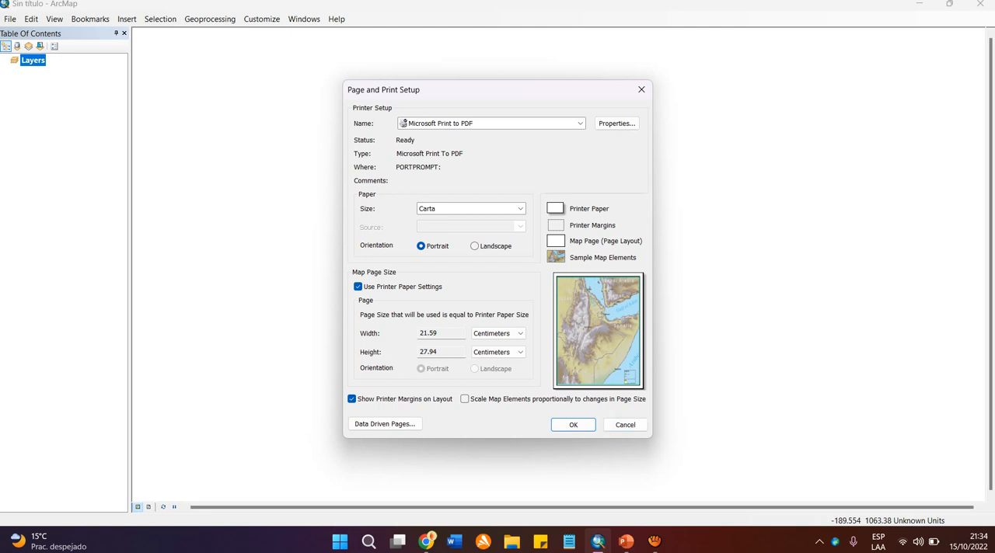
left_click(625, 426)
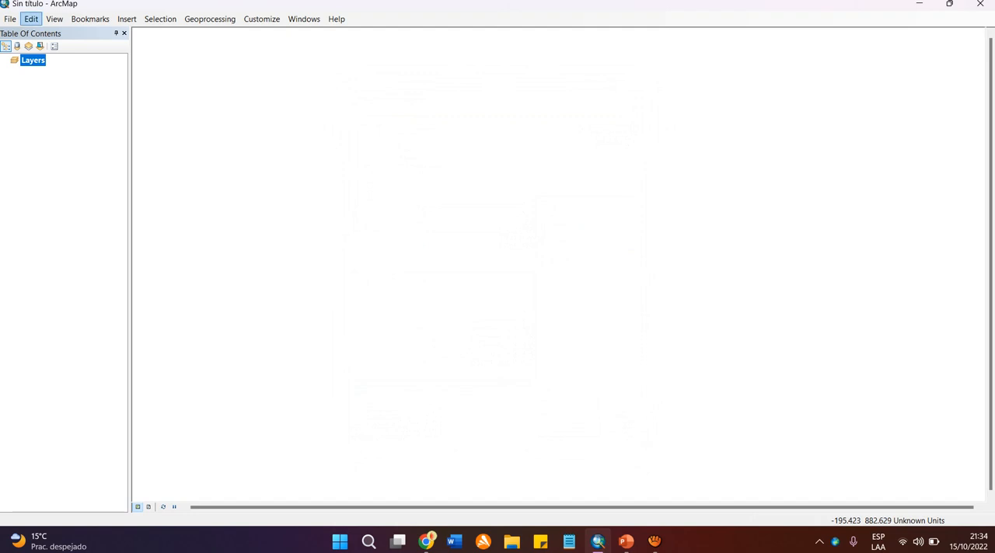
Examine the file formats offered for exporting the map, from EMF to GIF, and leave without exporting.
left_click(10, 18)
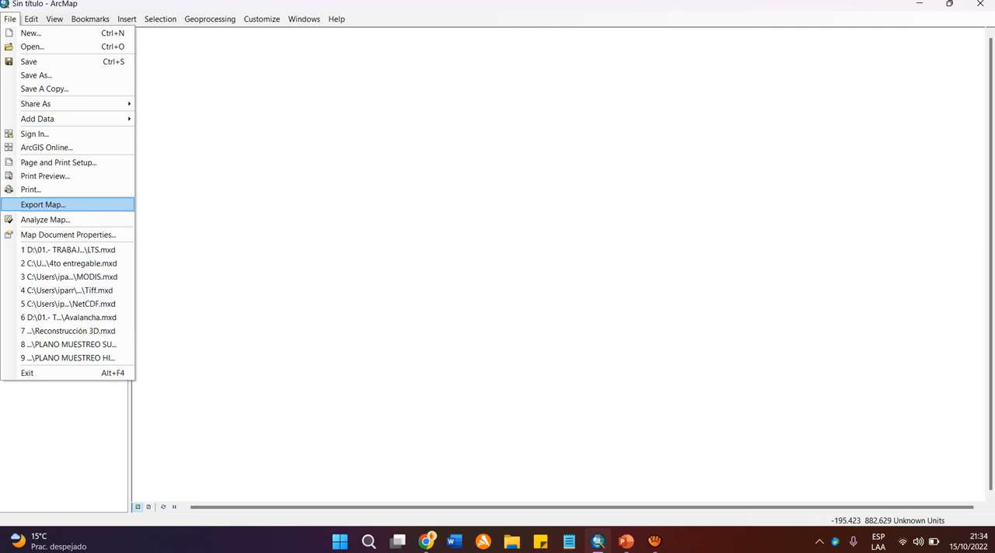
left_click(84, 204)
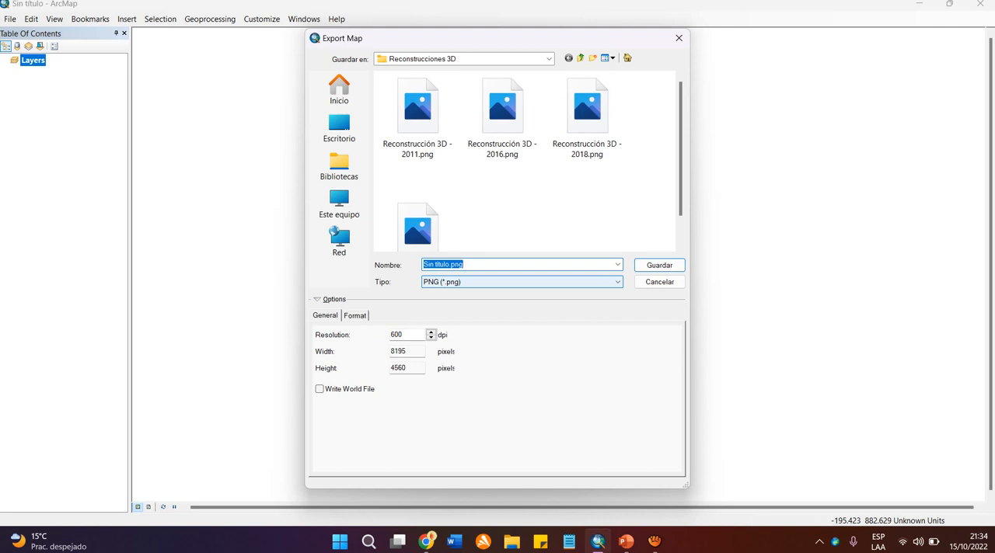
left_click(522, 282)
key("Down")
key("Down")
key("Down")
key("Down")
key("Down")
key("Down")
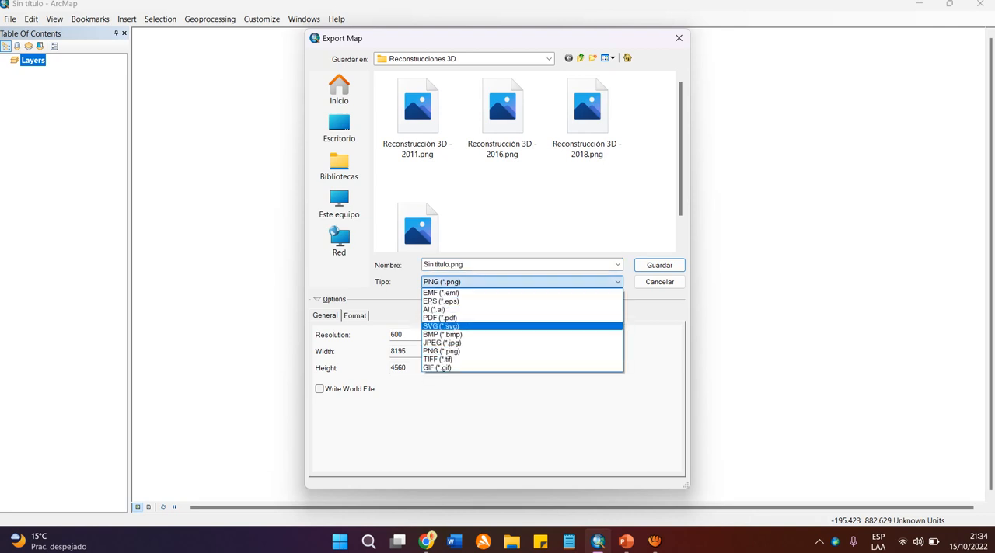
key("Down")
key("Down")
key("Down")
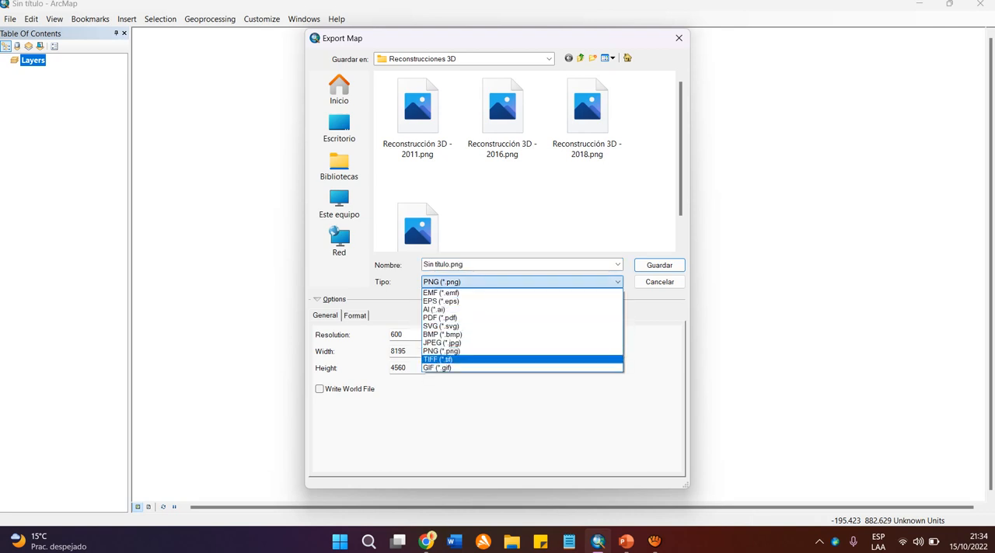
key("b")
key("Up")
key("Up")
key("Up")
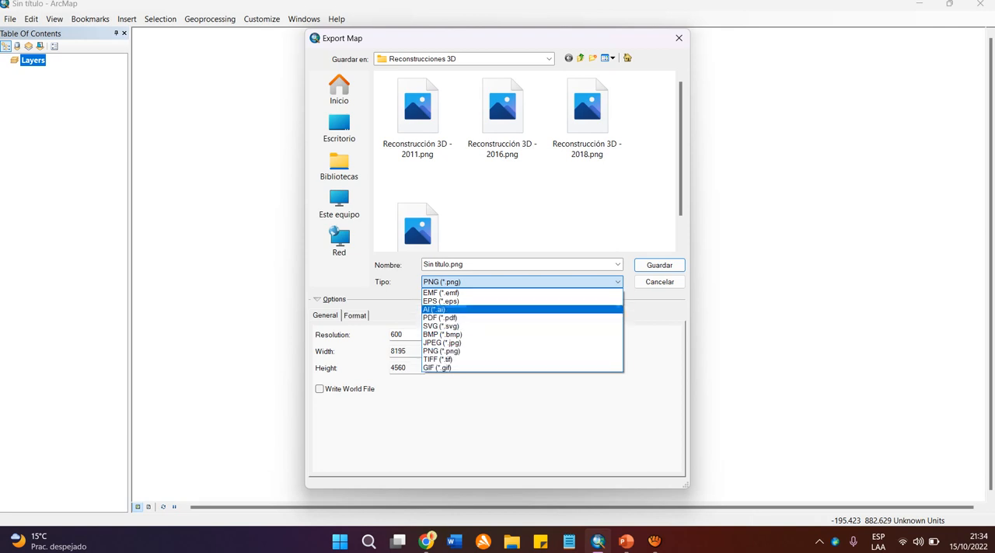
key("Down")
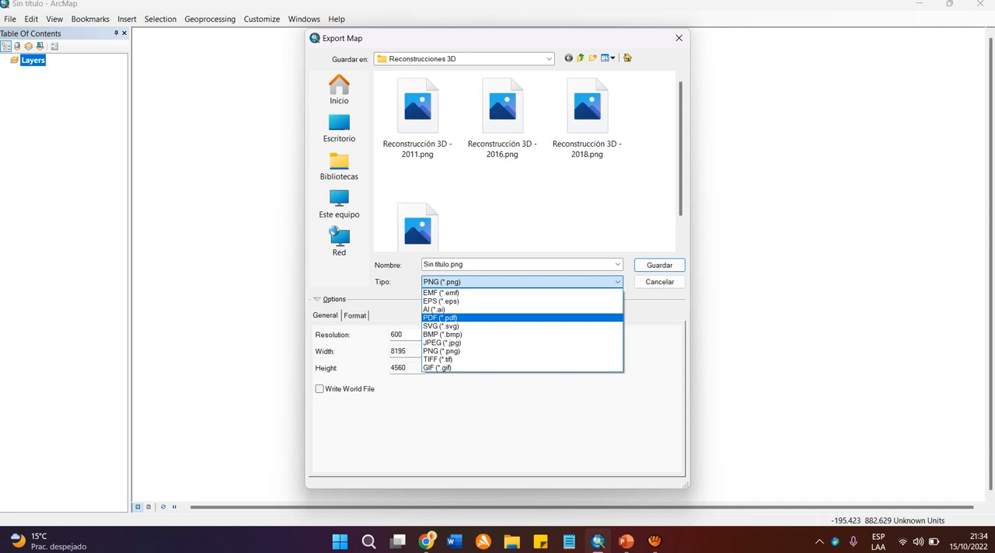
key("Up")
key("Down")
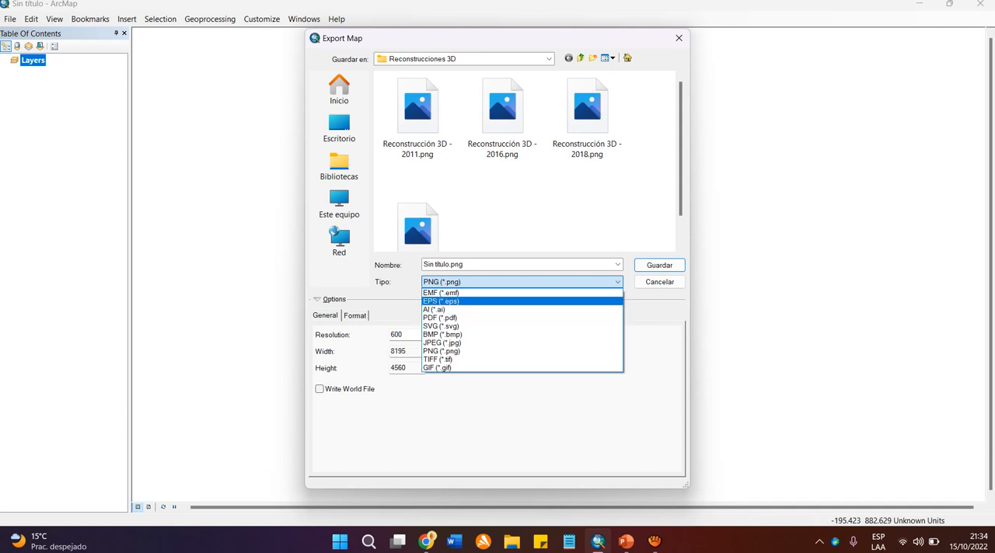
left_click(544, 282)
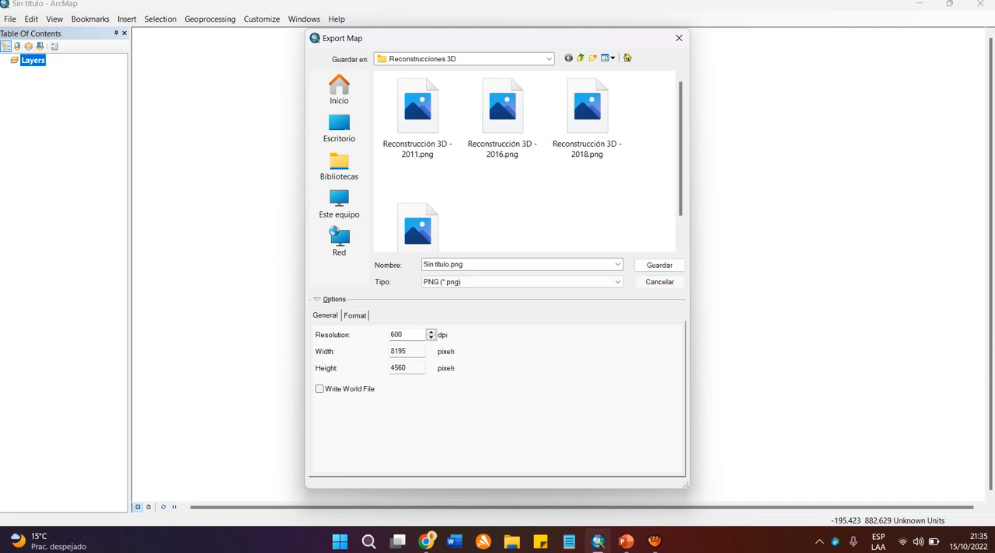
left_click(659, 282)
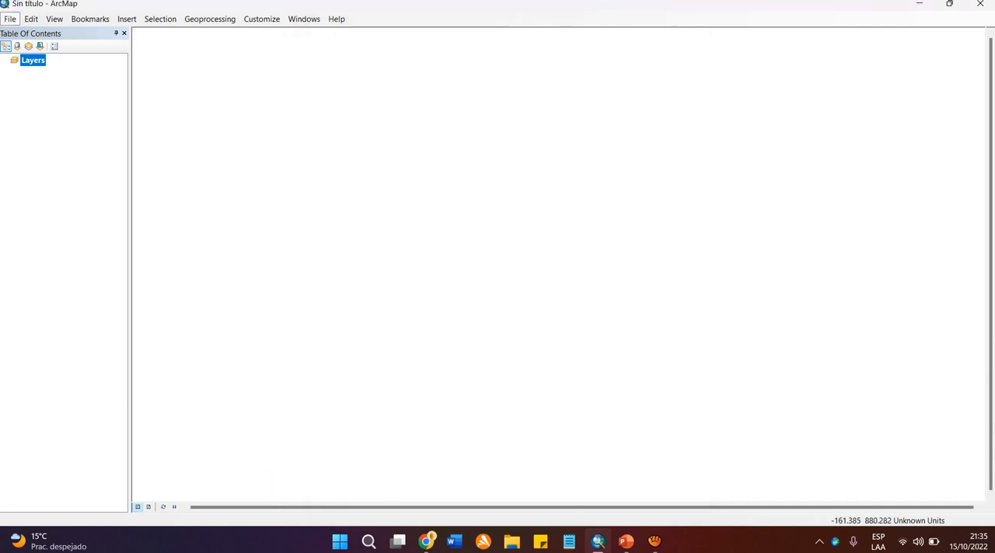
left_click(10, 19)
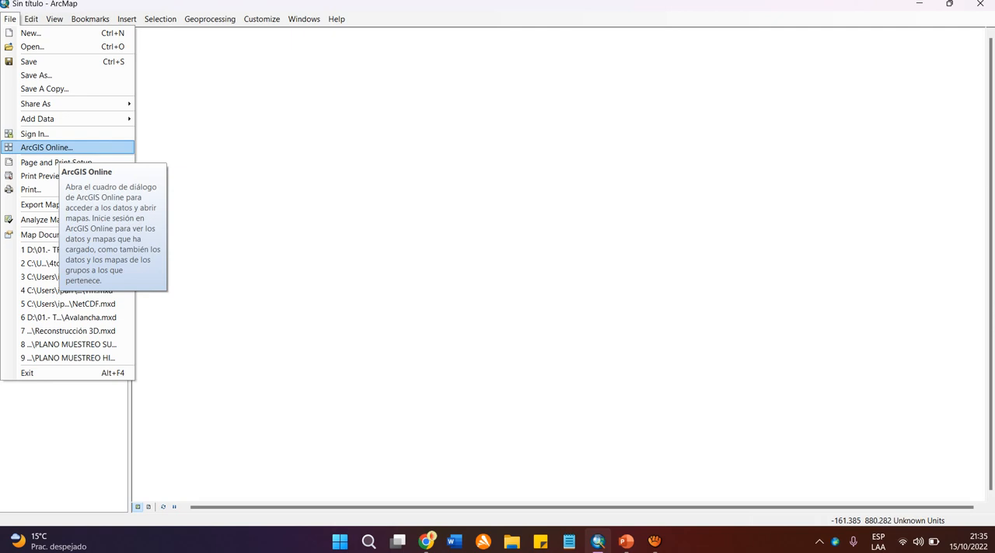
mouse_move(31, 19)
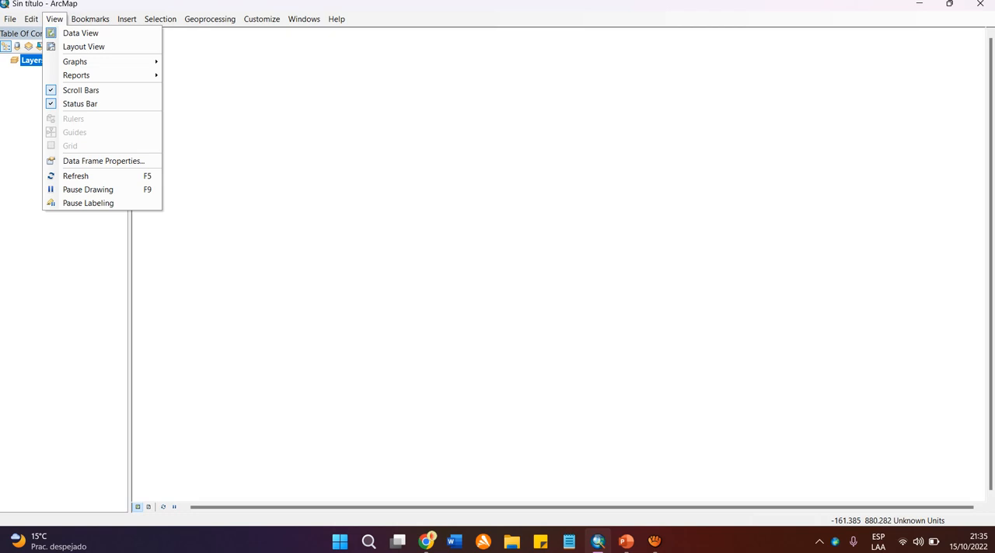
mouse_move(90, 20)
left_click(55, 19)
mouse_move(127, 20)
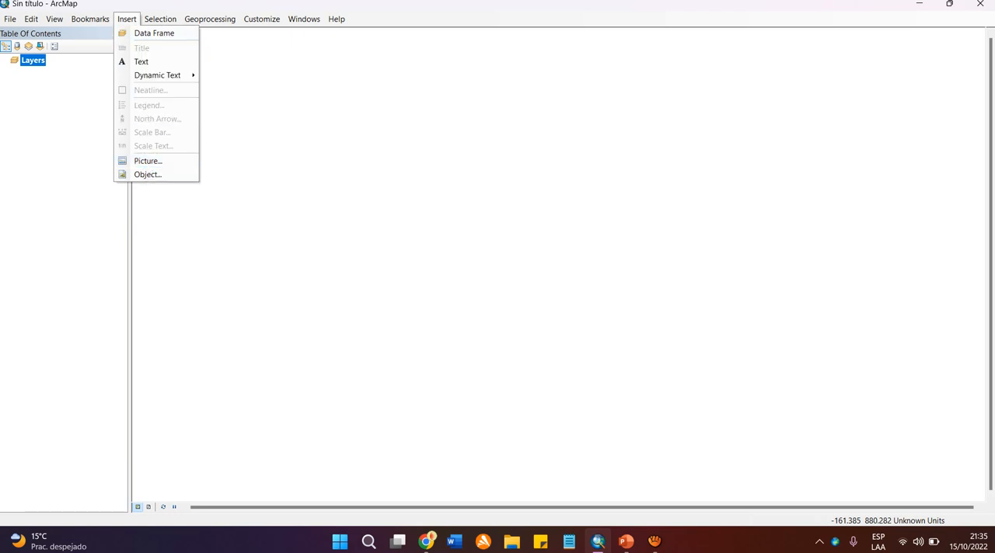
key("Escape")
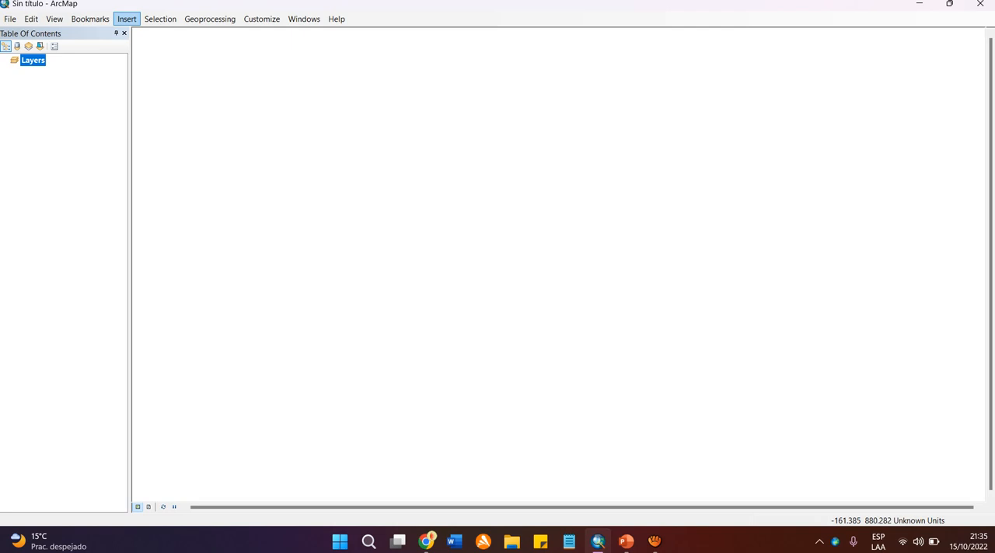
left_click(126, 19)
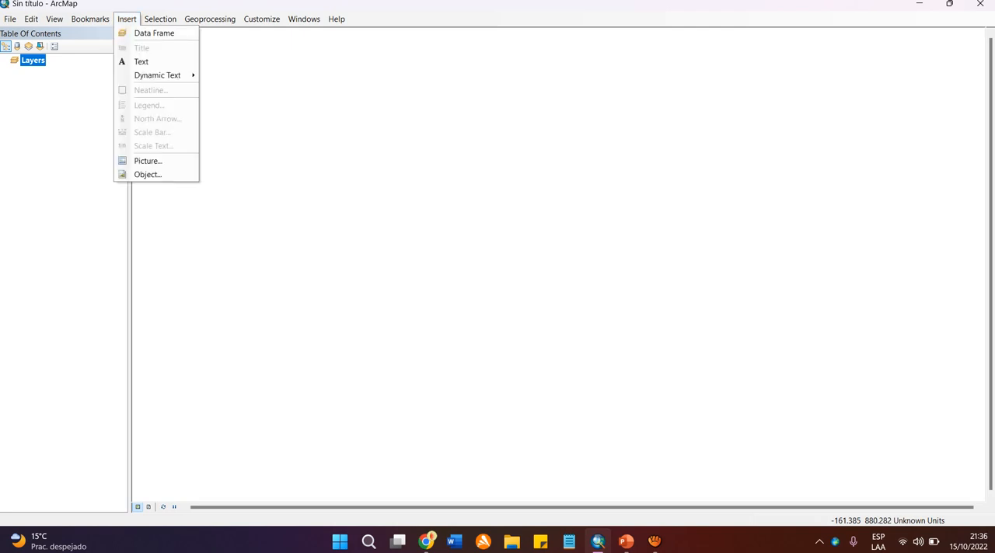
key("Escape")
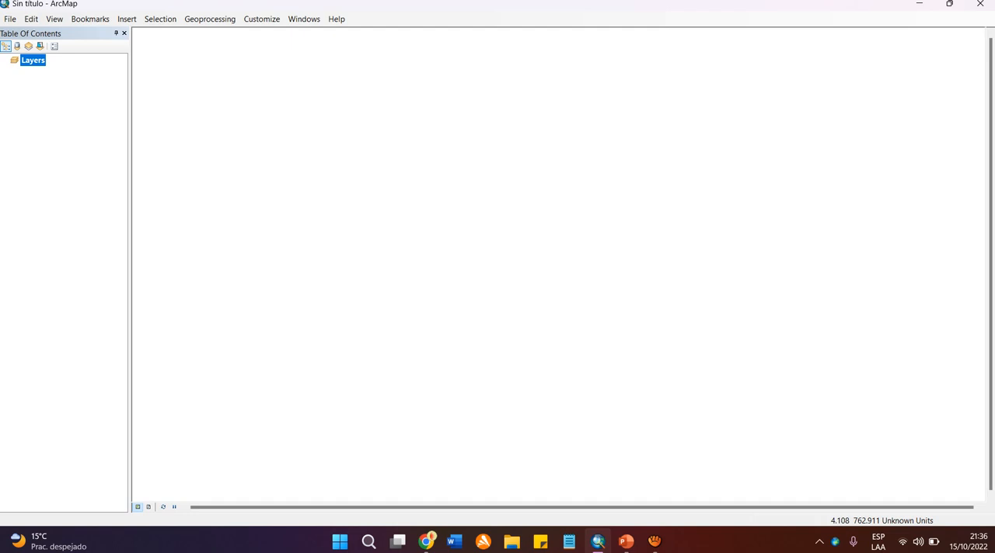
Examine which map elements can be inserted while in data view, including the scale bar, and leave without inserting anything.
left_click(127, 18)
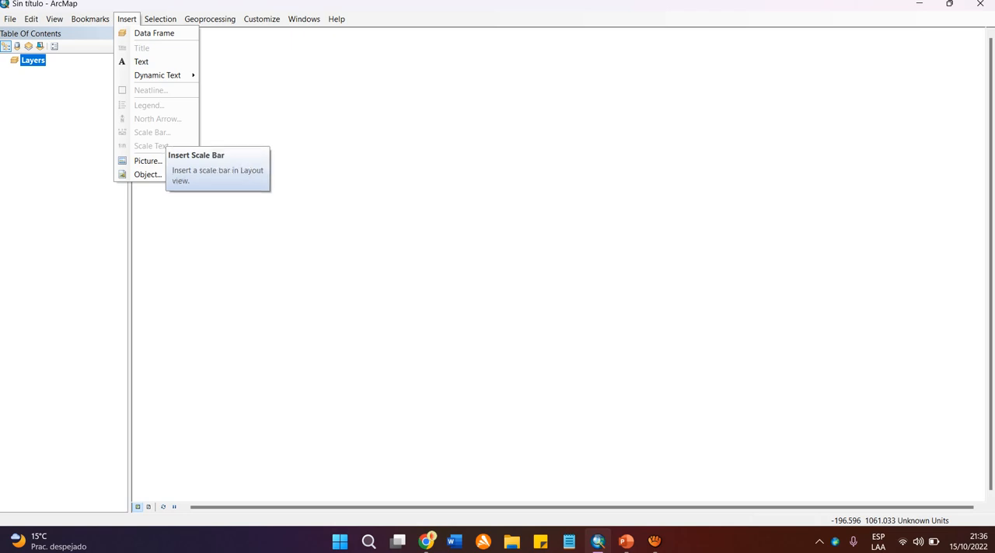
left_click(127, 19)
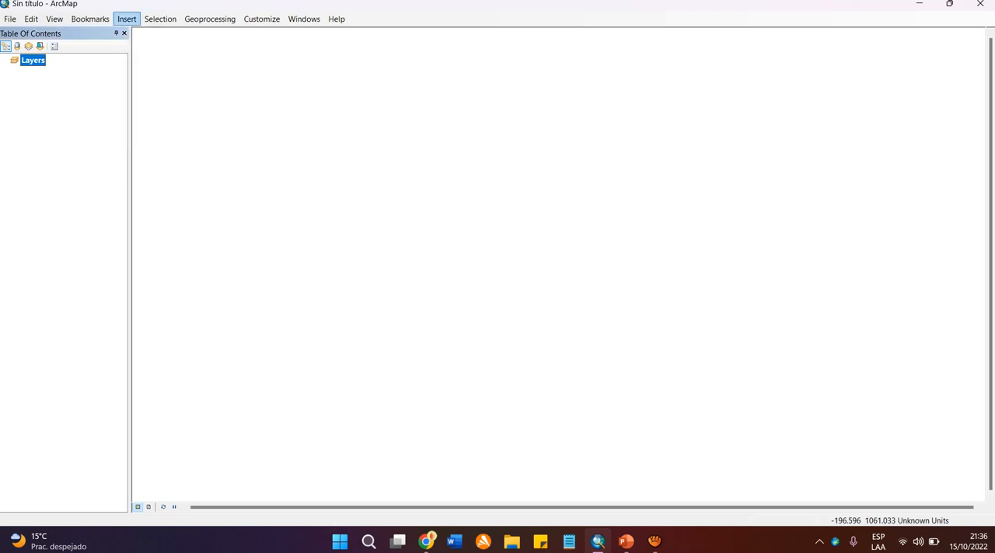
left_click(127, 18)
left_click(75, 143)
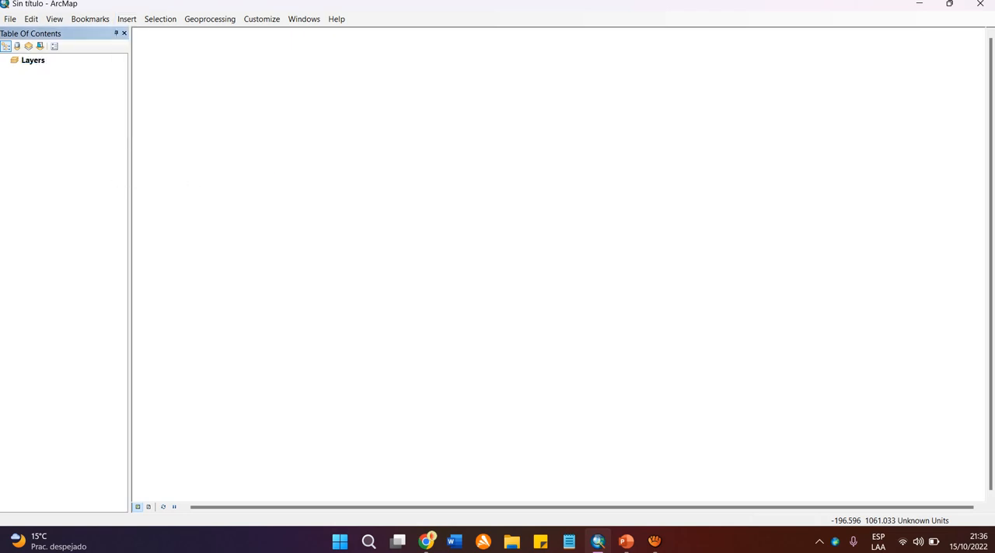
left_click(127, 19)
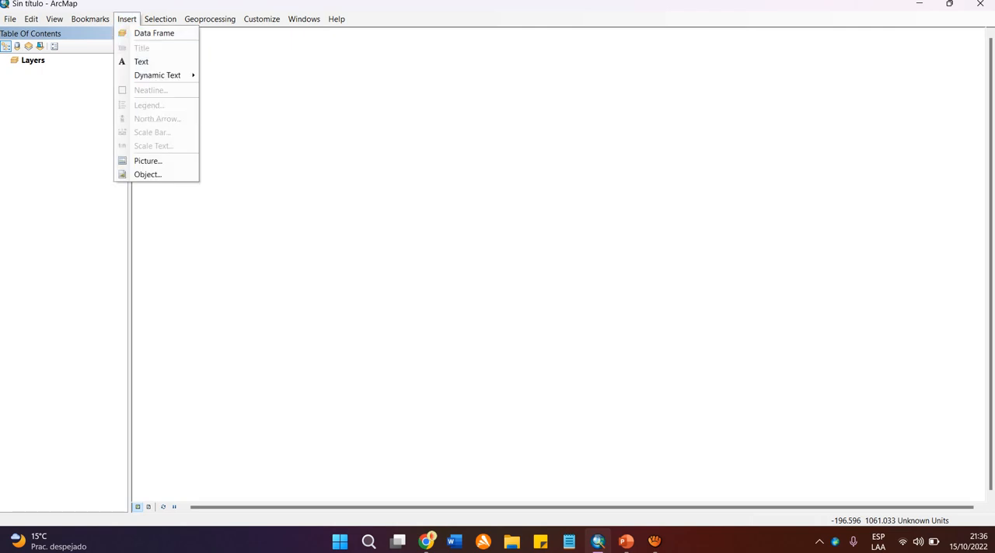
key("Escape")
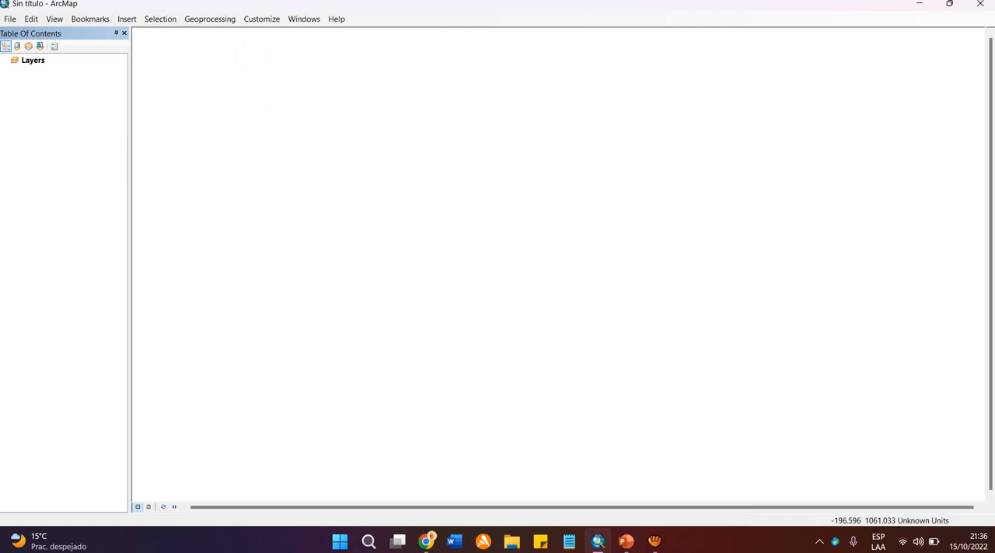
left_click(33, 60)
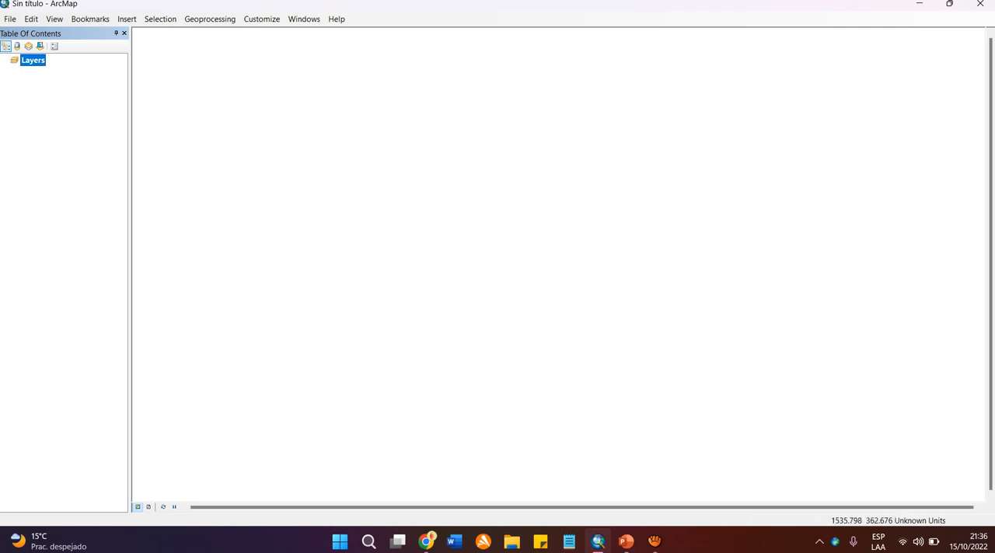
left_click(911, 257)
left_click(239, 101)
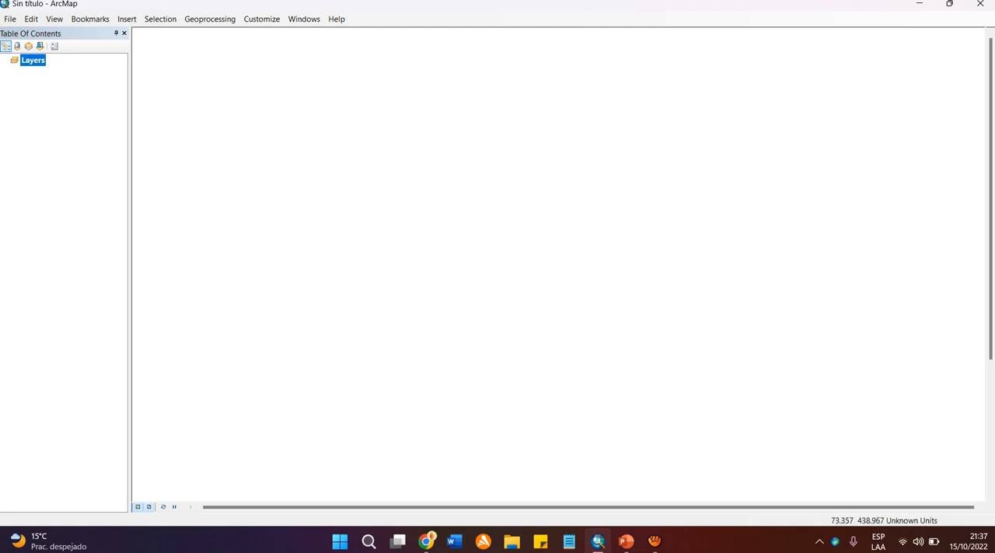
Switch the map to layout view and close the floating Layout toolbar.
left_click(148, 507)
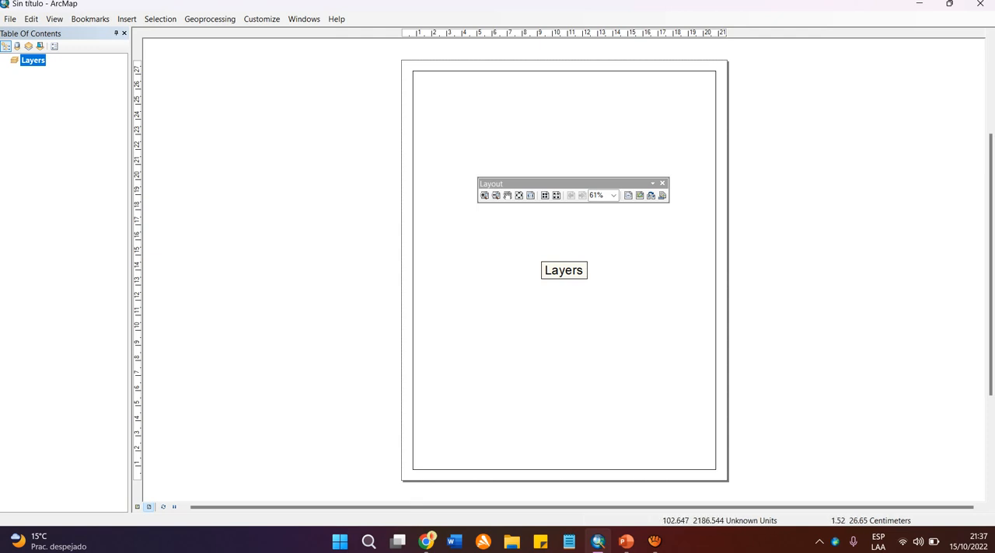
right_click(425, 79)
left_click(422, 82)
left_click(662, 184)
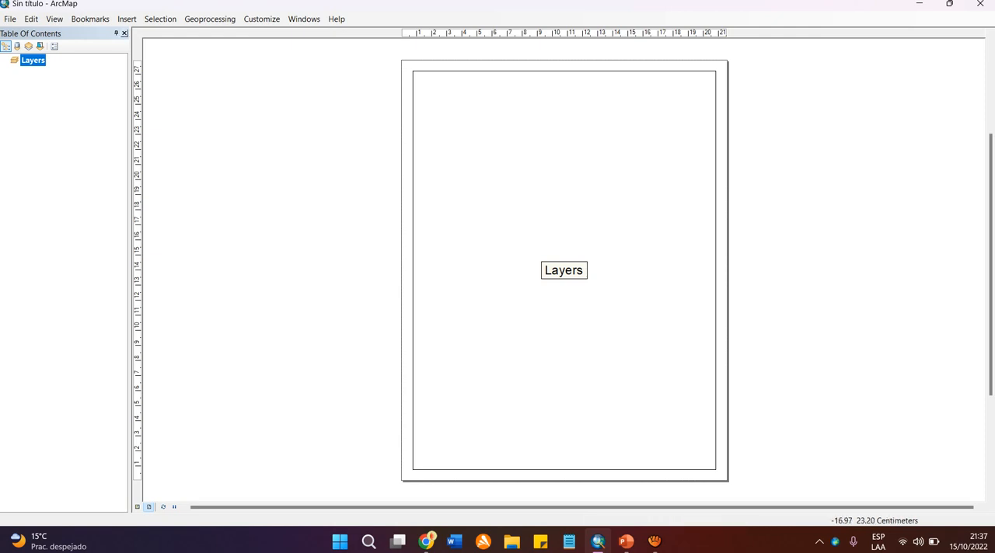
Review the elements that can be inserted in layout view and insert a new data frame on the page.
left_click(126, 18)
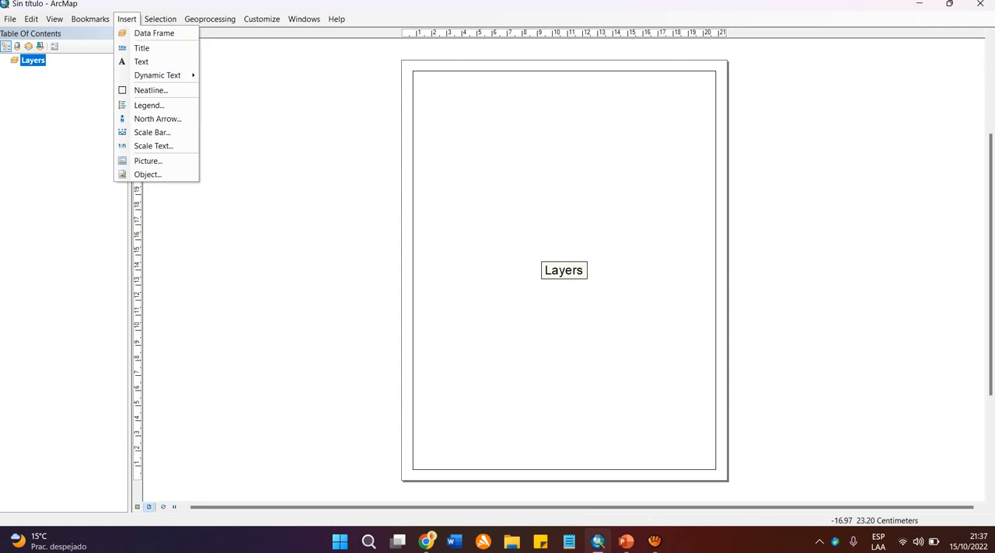
left_click(126, 18)
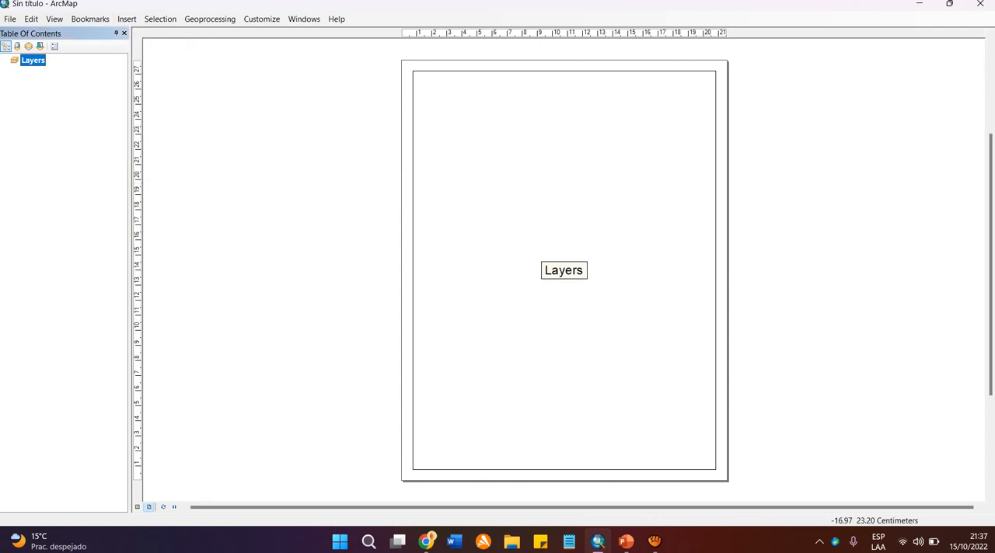
left_click(127, 18)
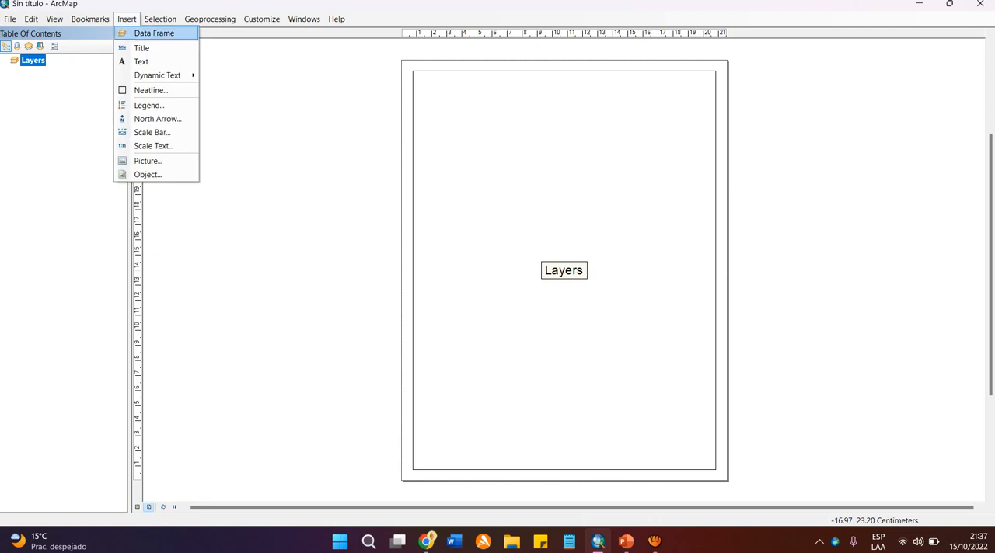
left_click(154, 34)
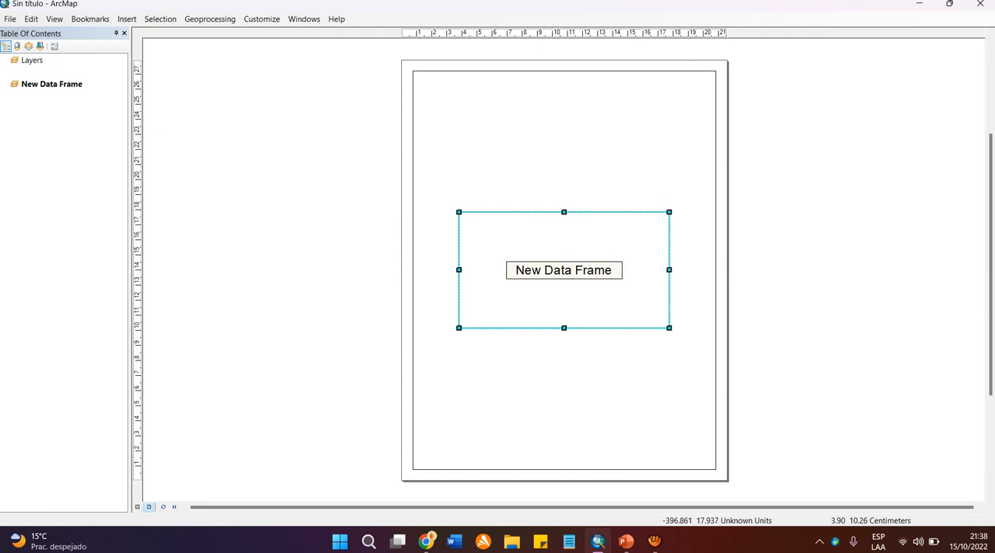
Resize the new data frame to a narrow upright rectangle and place it in the page's upper-right corner inside the Layers frame.
left_click_drag(458, 328, 575, 335)
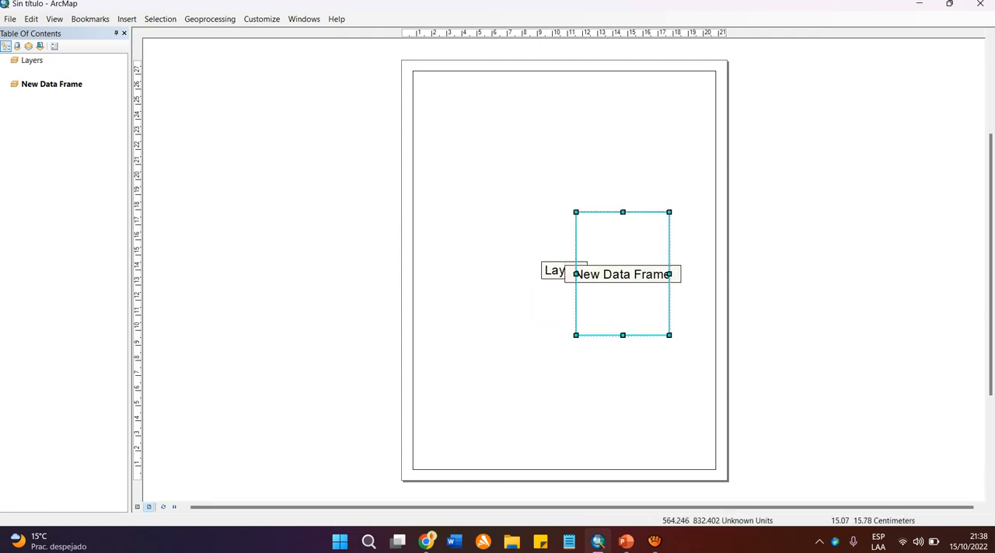
left_click_drag(650, 175, 671, 107)
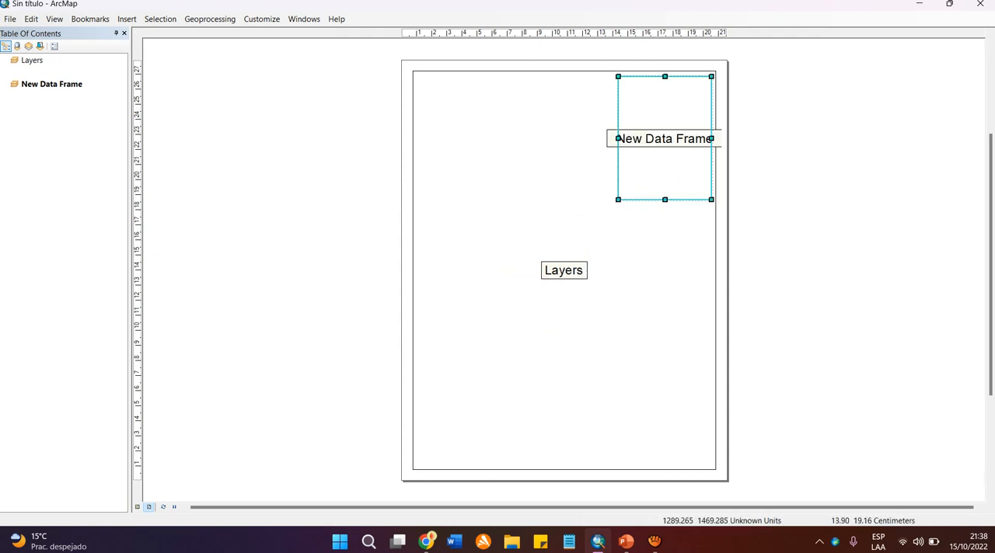
left_click_drag(618, 200, 601, 227)
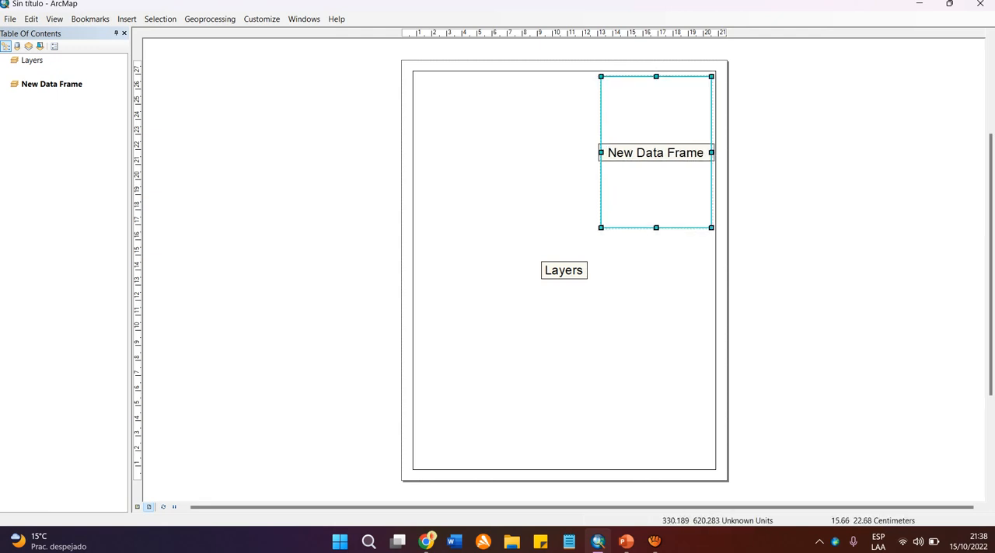
left_click(775, 236)
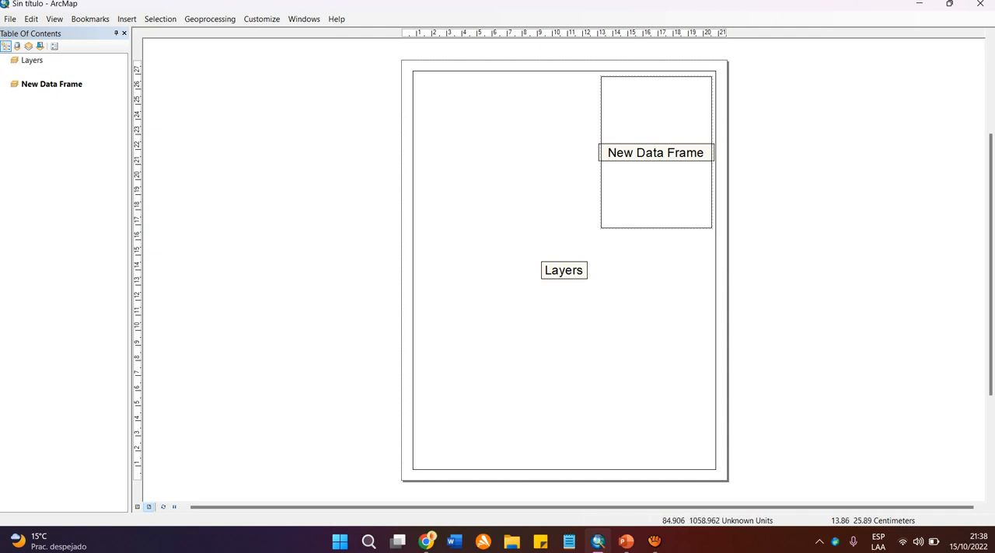
left_click(640, 129)
left_click_drag(639, 130, 638, 130)
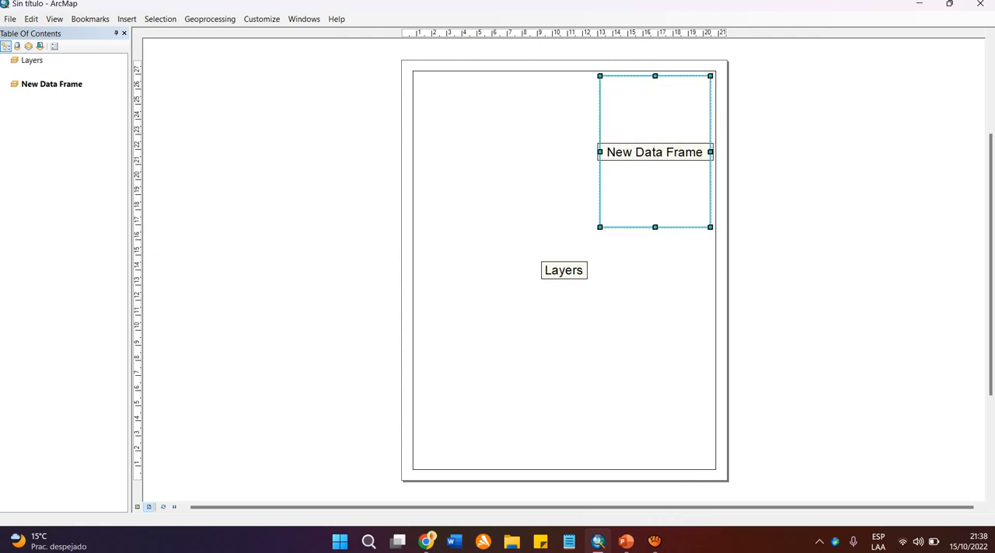
left_click(528, 224)
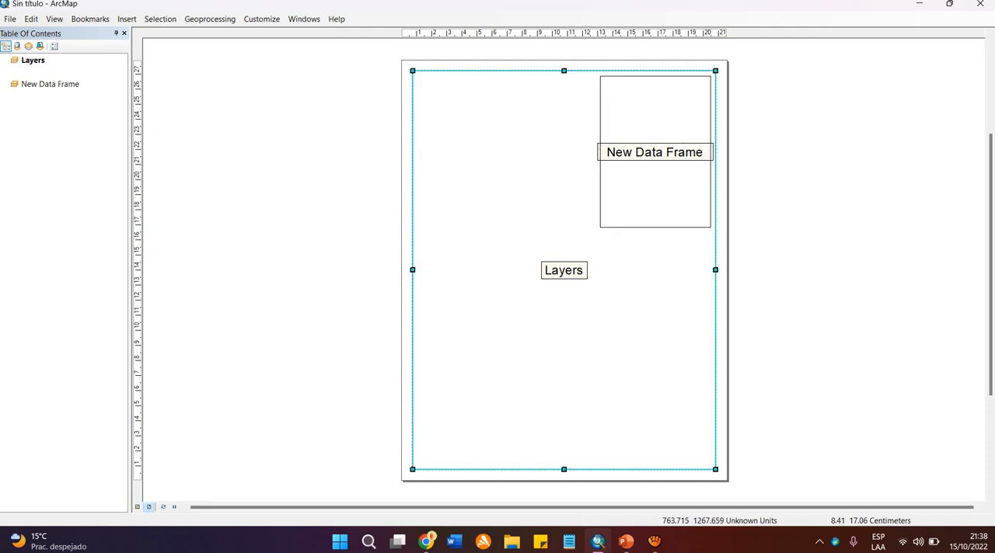
left_click(812, 243)
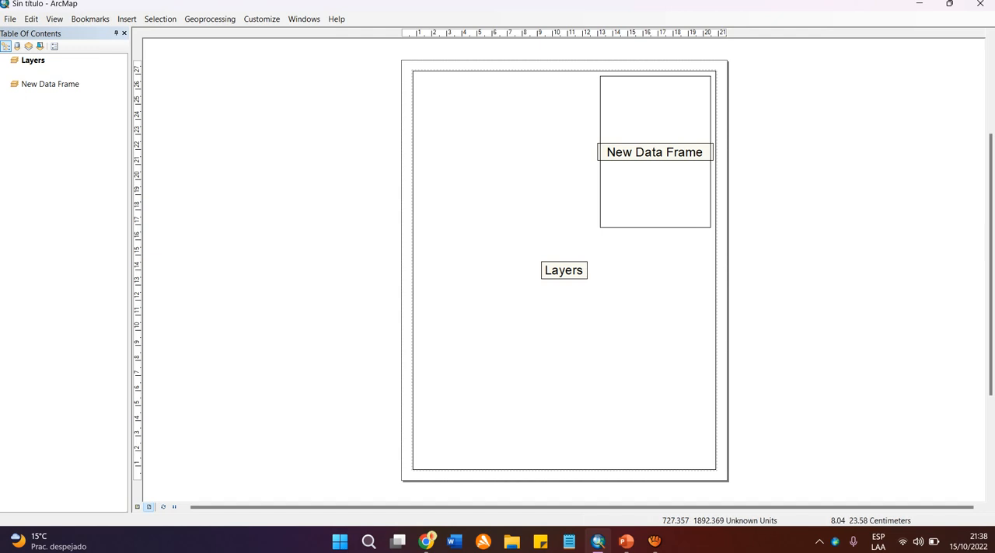
Insert a second additional data frame and move it to the lower-left corner of the layout page.
left_click(127, 18)
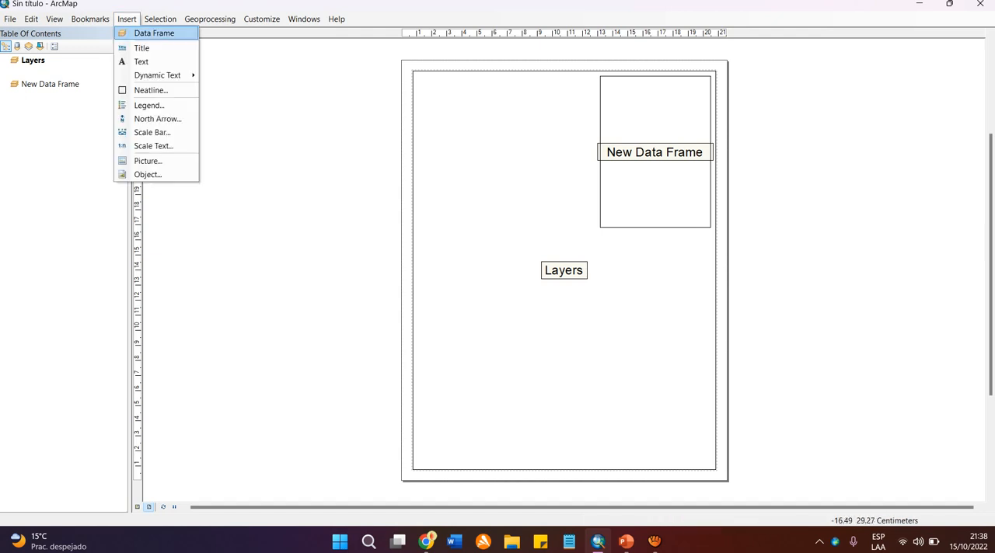
left_click(141, 34)
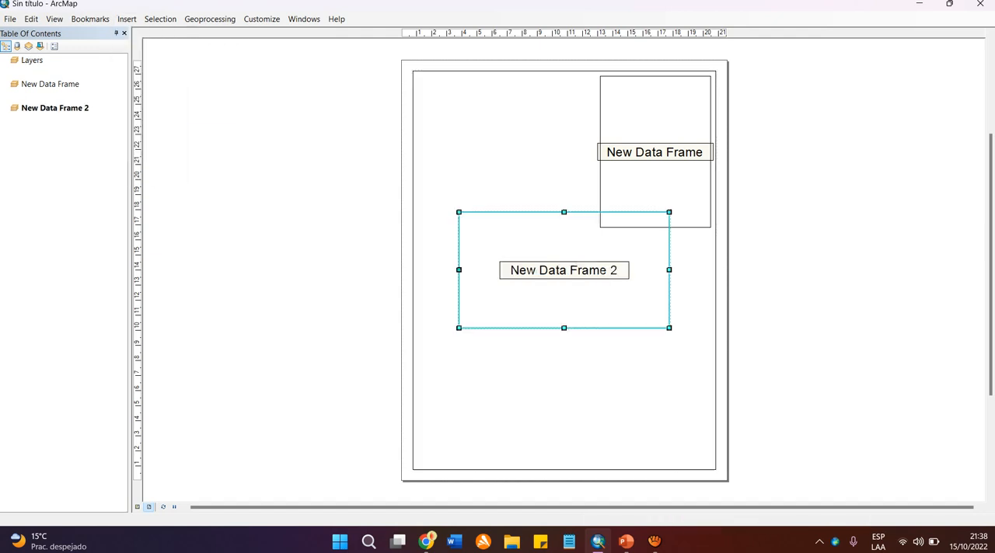
left_click_drag(551, 309, 509, 447)
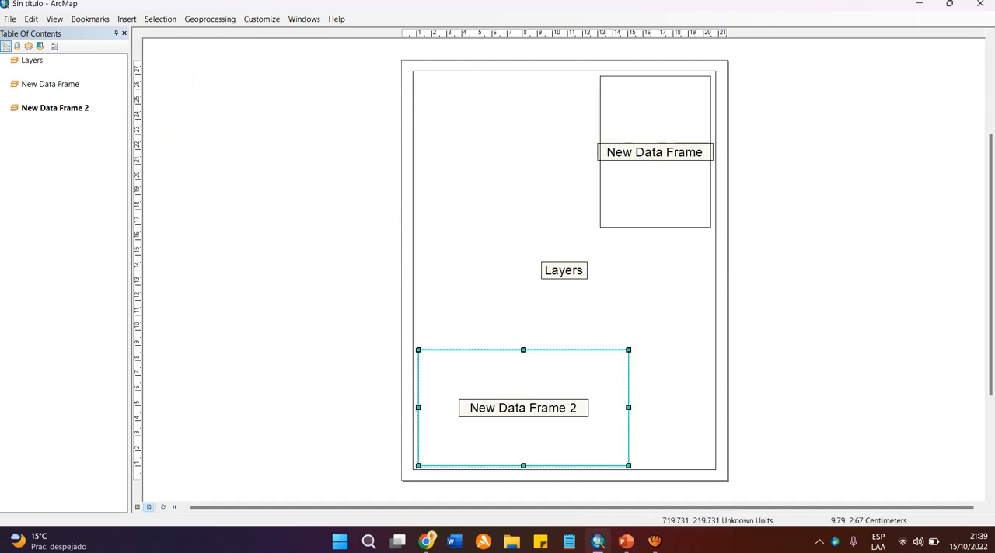
left_click(655, 296)
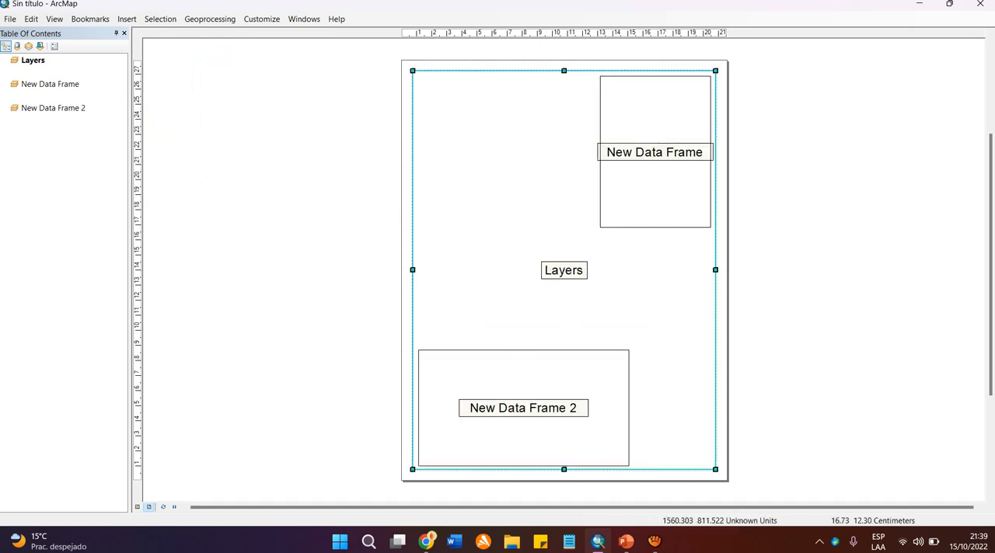
left_click(752, 306)
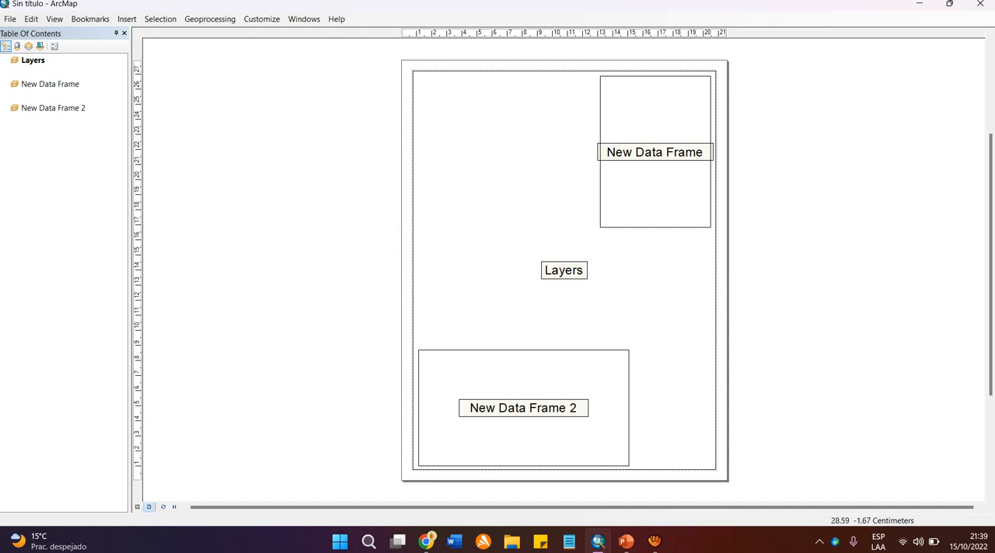
Select all three data frames together, once with Select All and once with an enclosing box, clearing the selection each time.
key("ctrl+a")
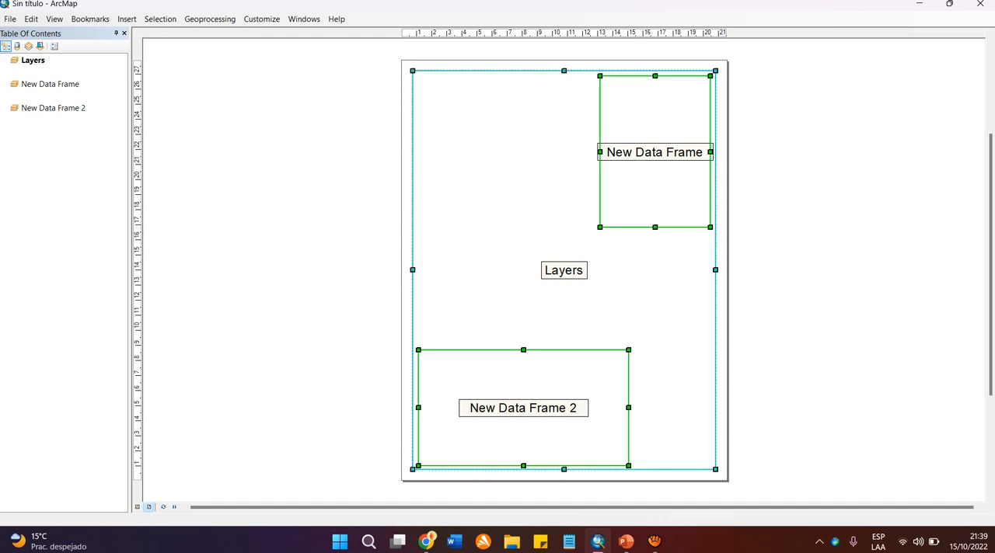
left_click(774, 441)
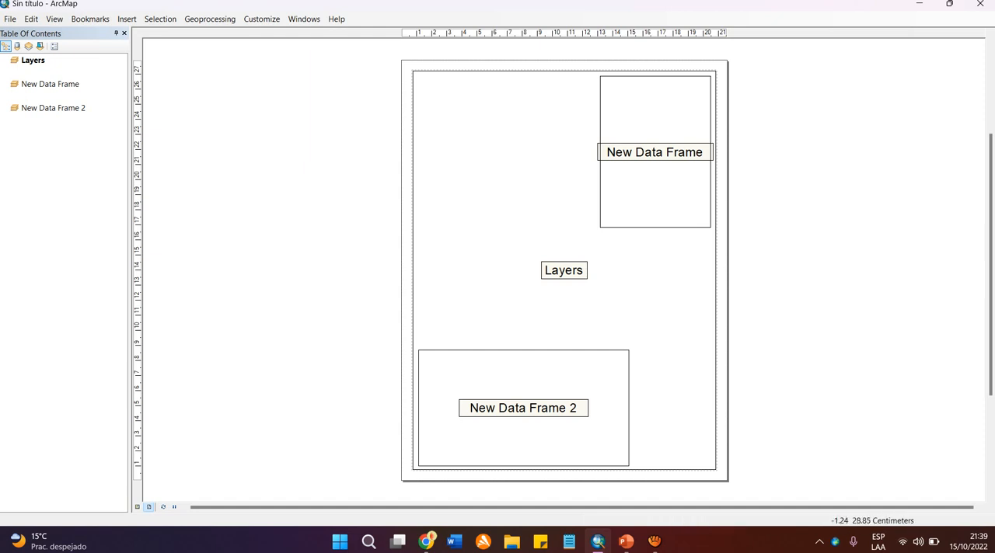
left_click_drag(378, 45, 744, 491)
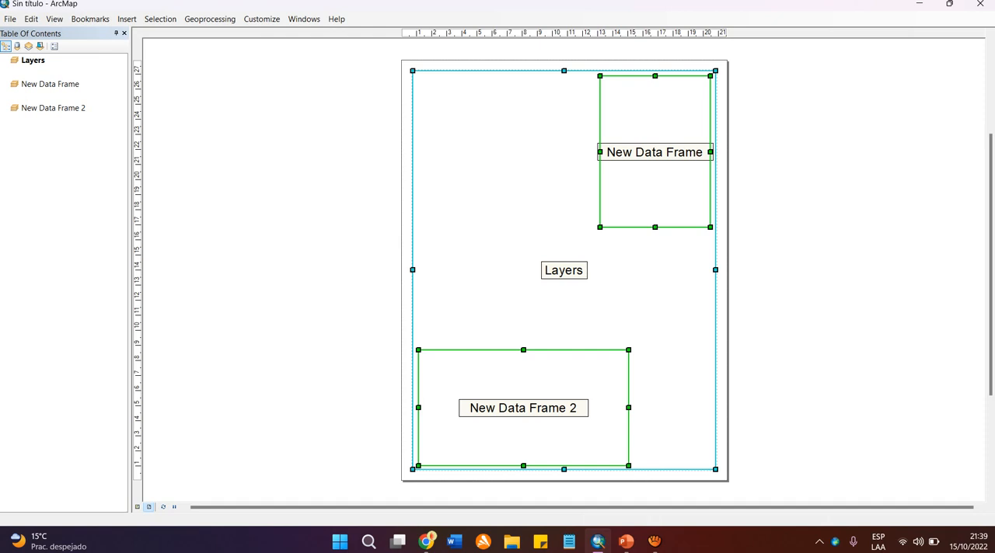
left_click(738, 429)
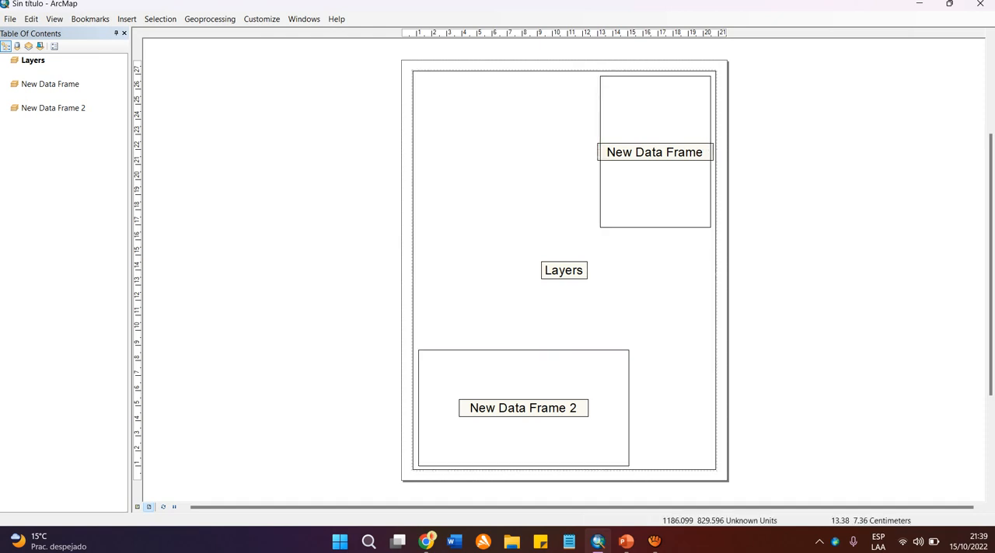
Remove the upper-right data frame, New Data Frame, from the map document.
right_click(62, 85)
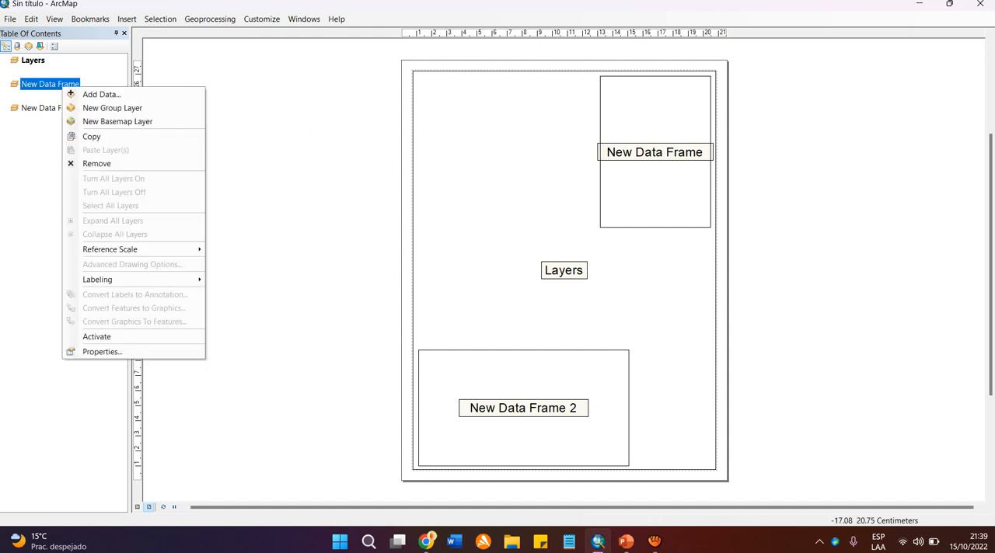
left_click(42, 171)
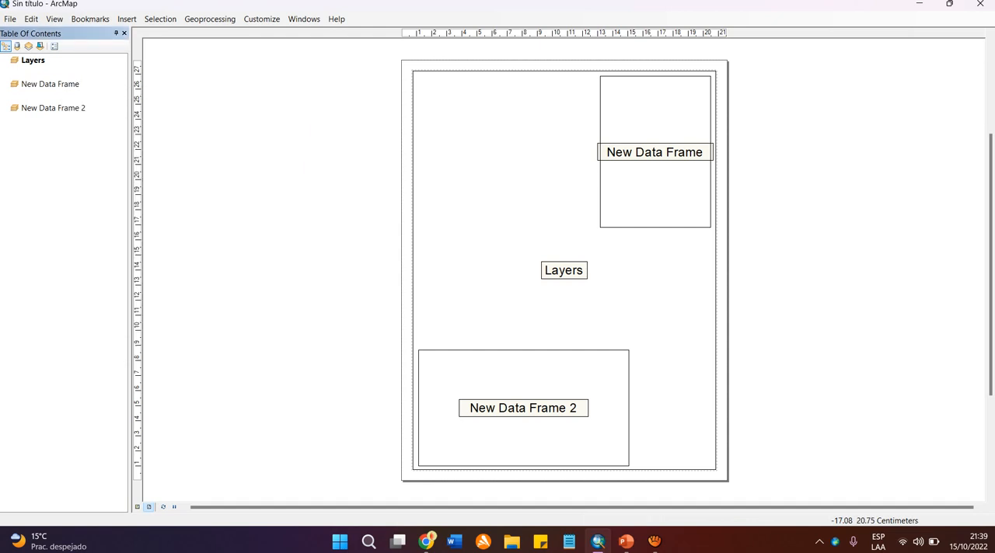
right_click(70, 85)
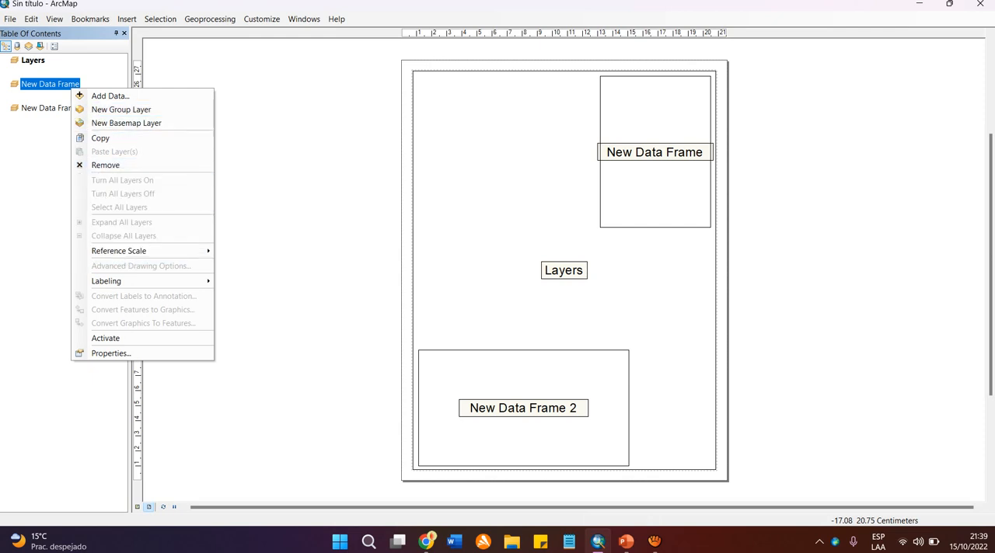
left_click(56, 108)
right_click(59, 85)
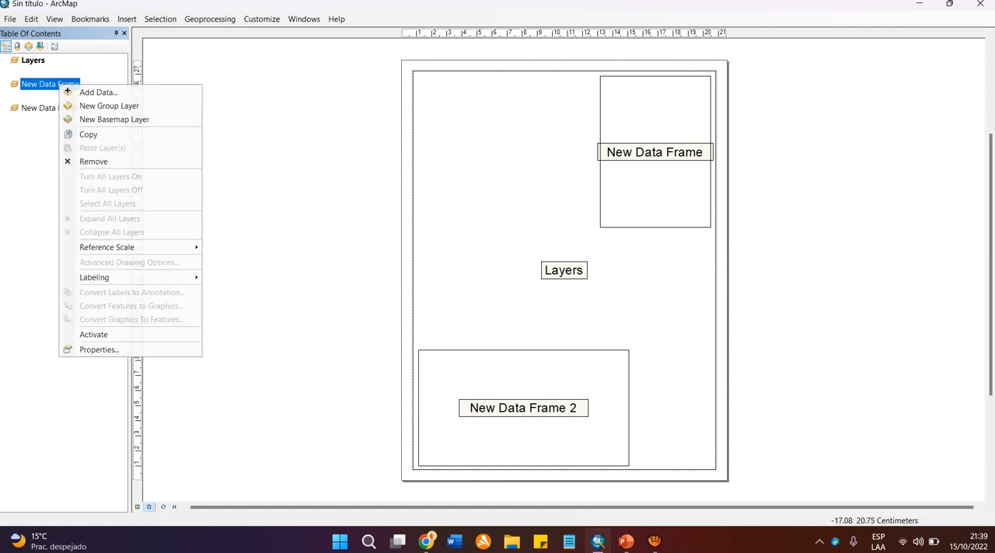
left_click(94, 162)
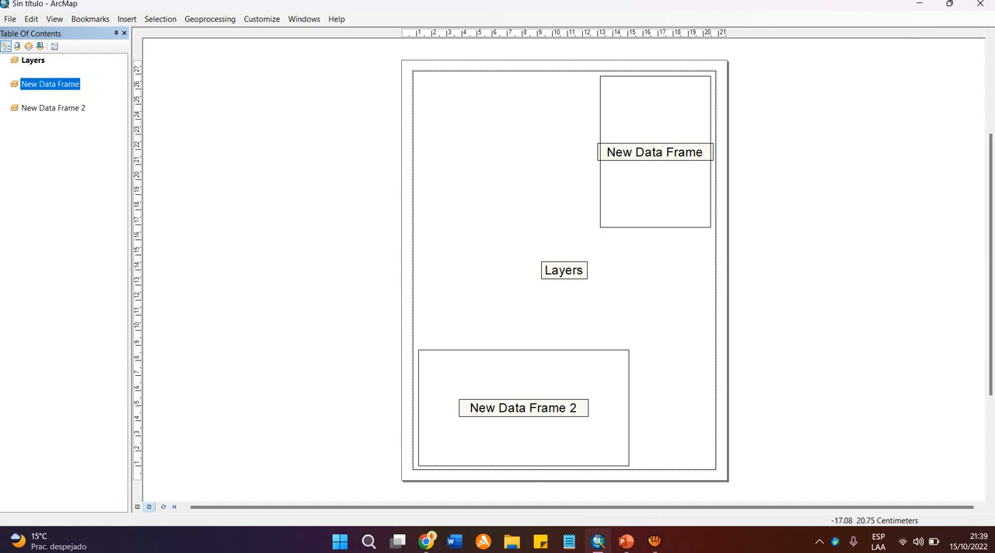
Remove the lower-left data frame, New Data Frame 2, from the map document.
left_click(53, 84)
right_click(54, 84)
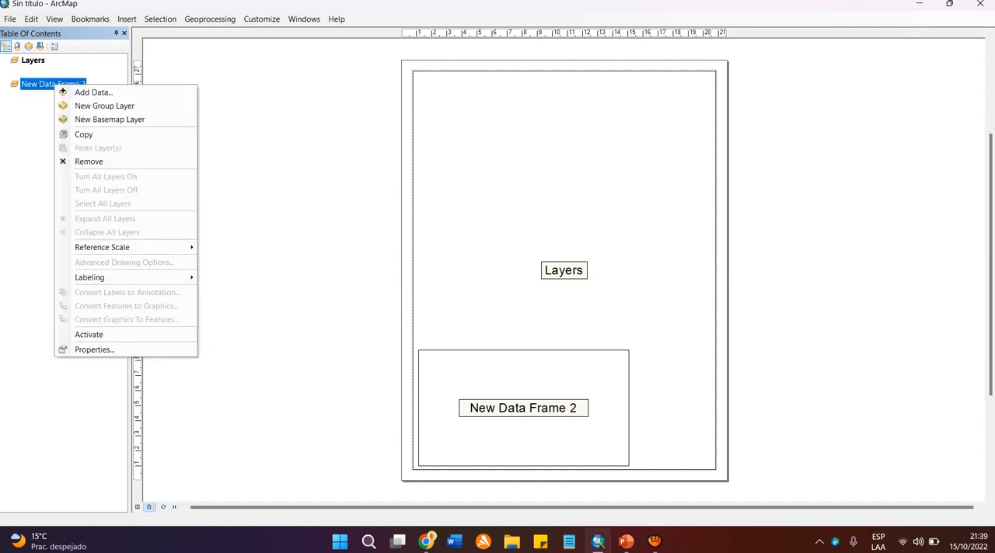
left_click(95, 162)
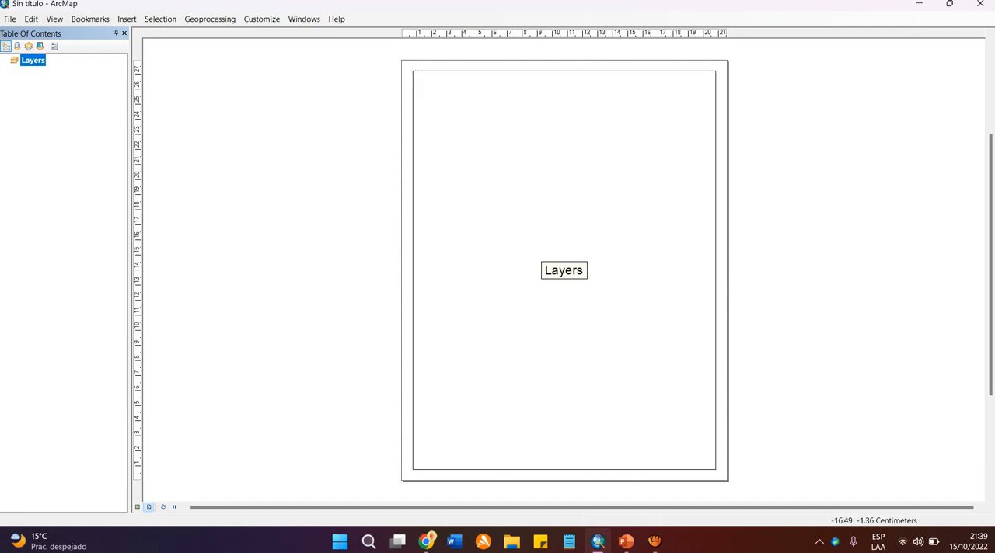
Switch between data view and layout view, finishing in data view, and close the floating Layout toolbar.
left_click(137, 506)
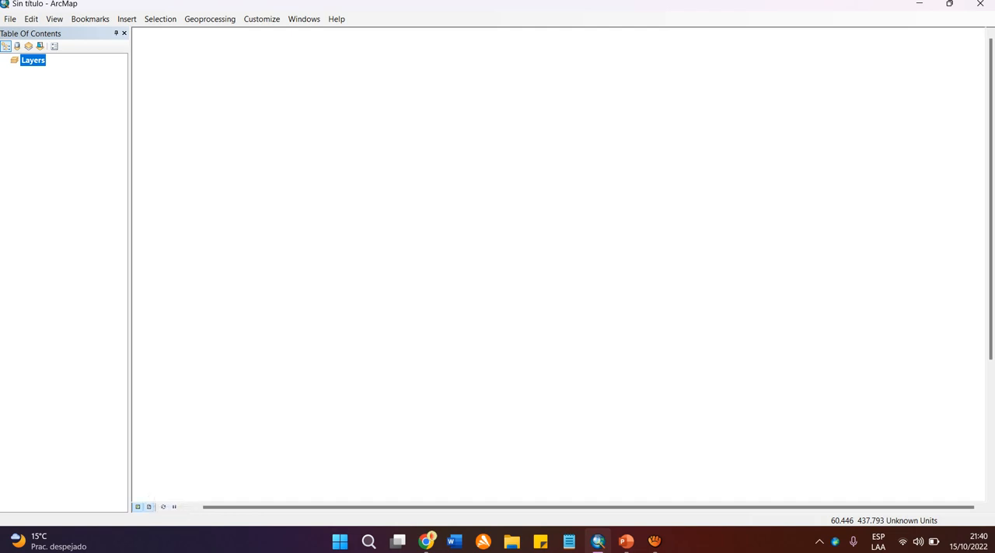
left_click(149, 506)
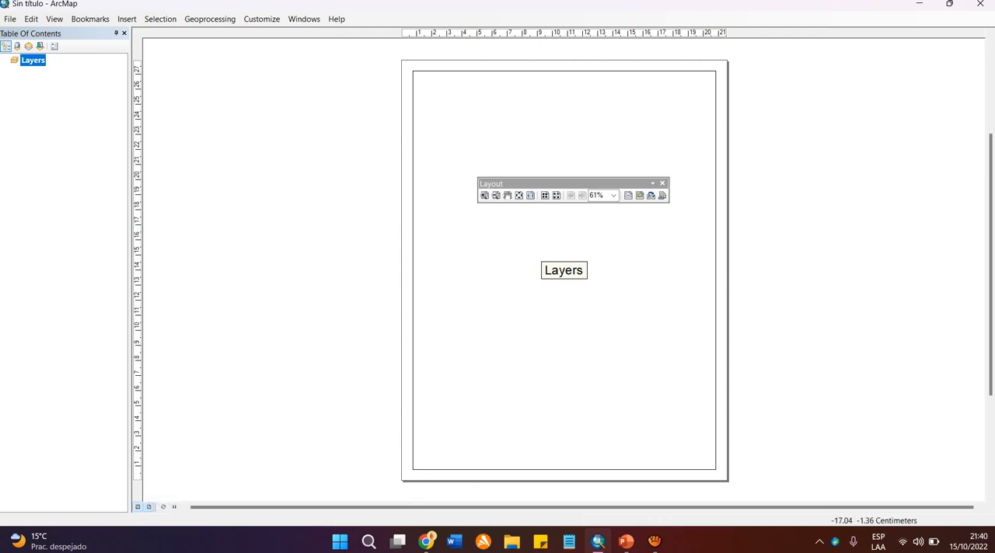
left_click(138, 507)
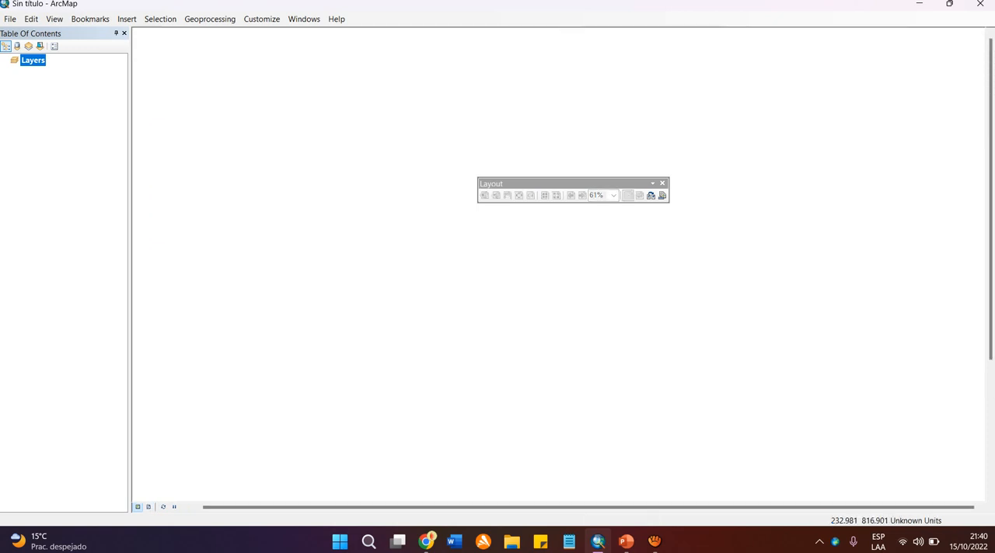
left_click(663, 184)
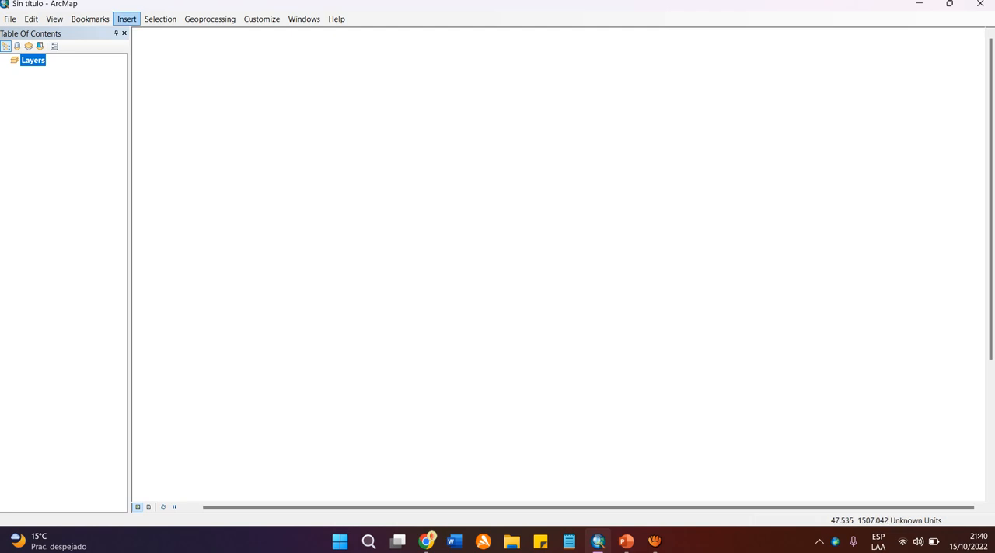
Examine which insert commands are available in data view, along with the feature selection commands and options.
left_click(126, 19)
left_click(127, 19)
left_click(127, 19)
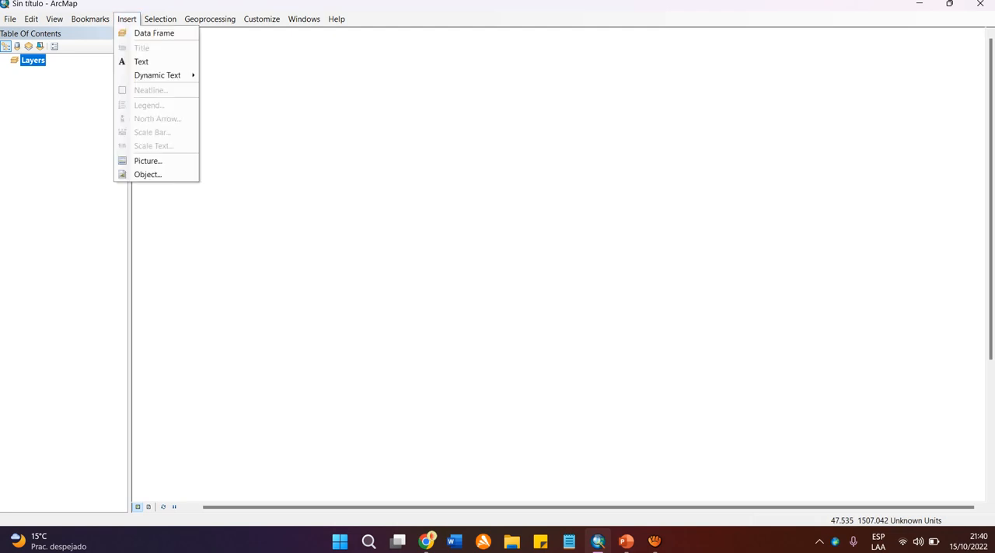
left_click(127, 18)
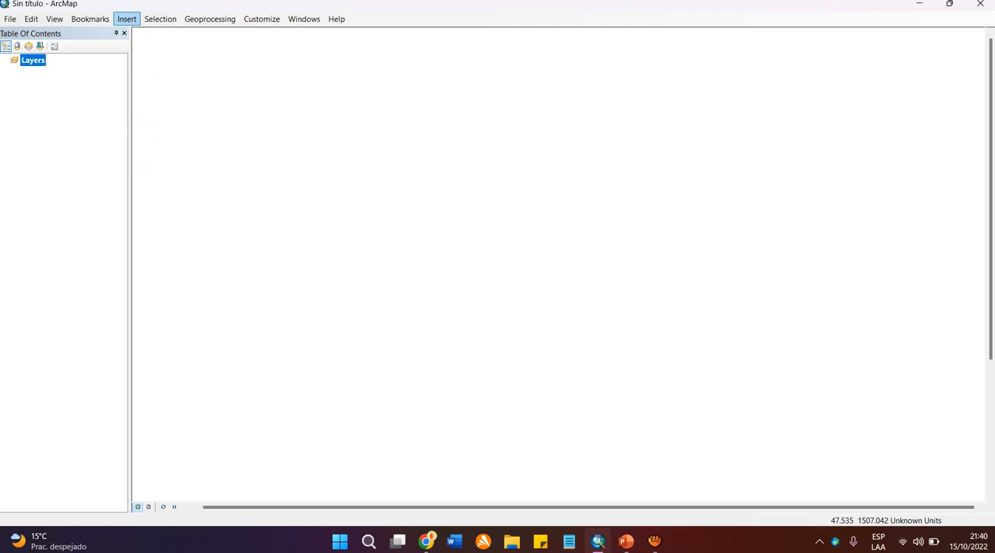
left_click(127, 19)
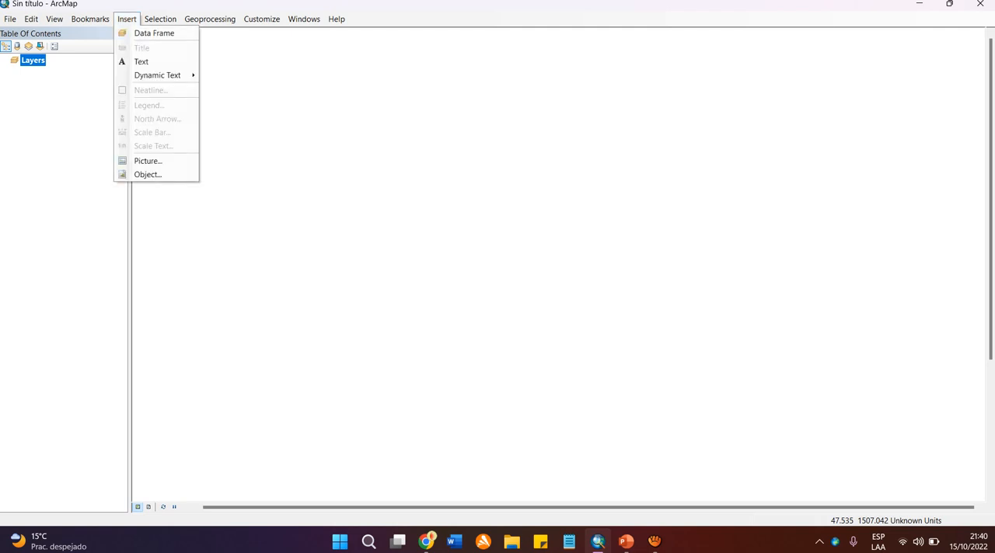
left_click(126, 19)
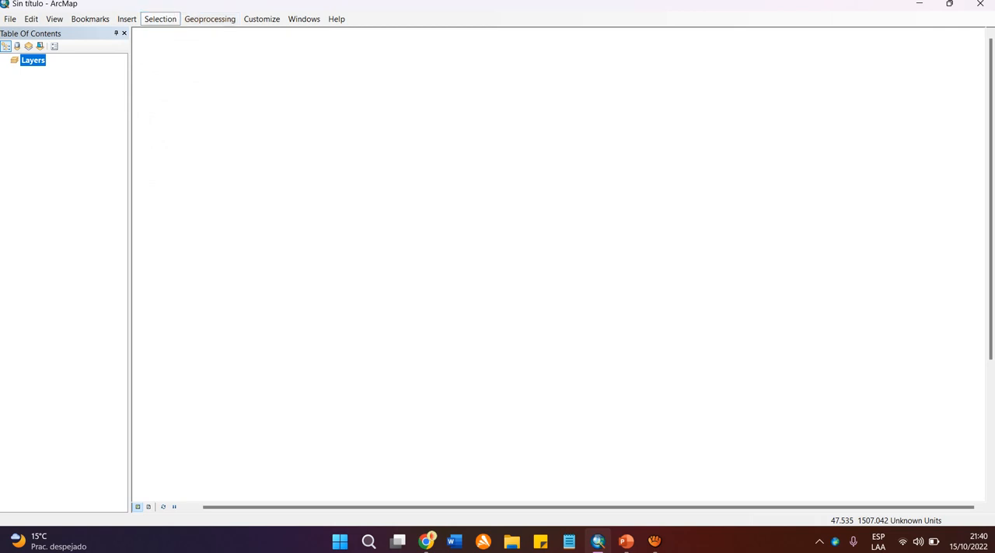
left_click(160, 18)
left_click(160, 18)
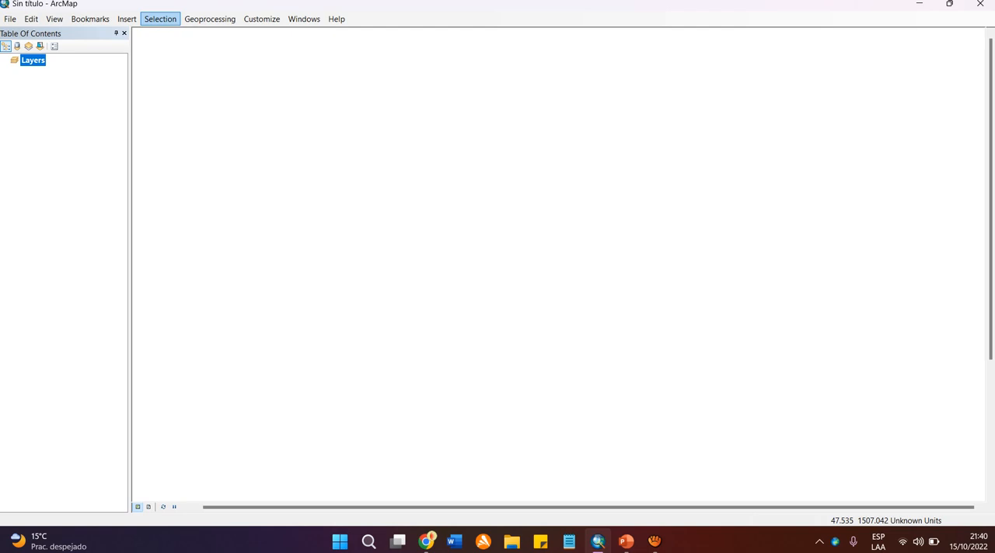
left_click(160, 19)
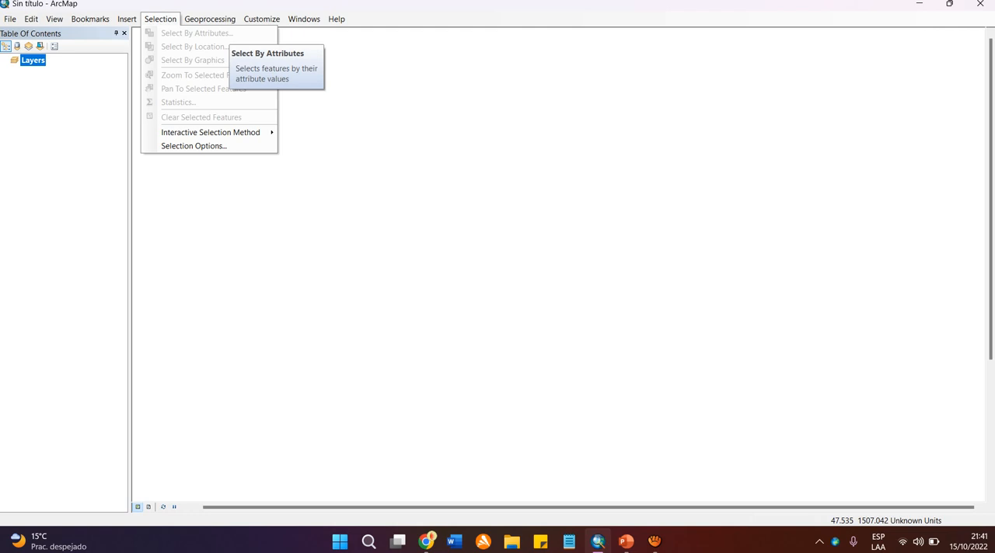
Examine the geoprocessing tools, such as Buffer, Clip and Intersect, and the interface customization options.
left_click(210, 20)
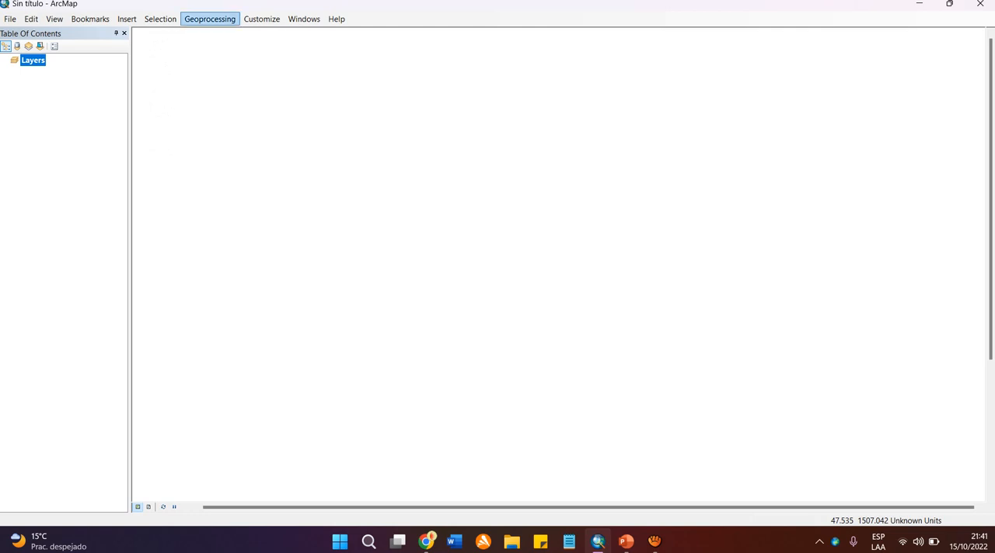
left_click(210, 19)
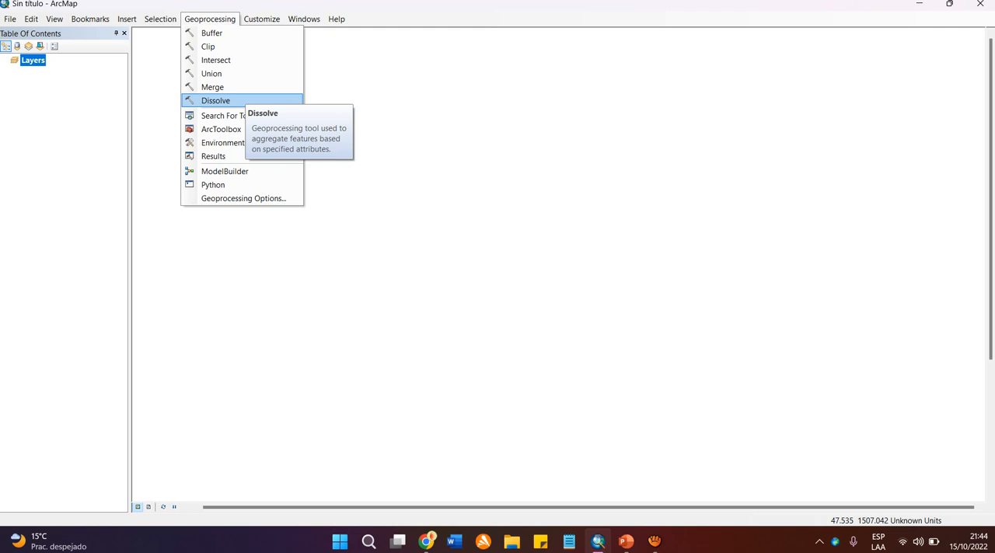
left_click(210, 19)
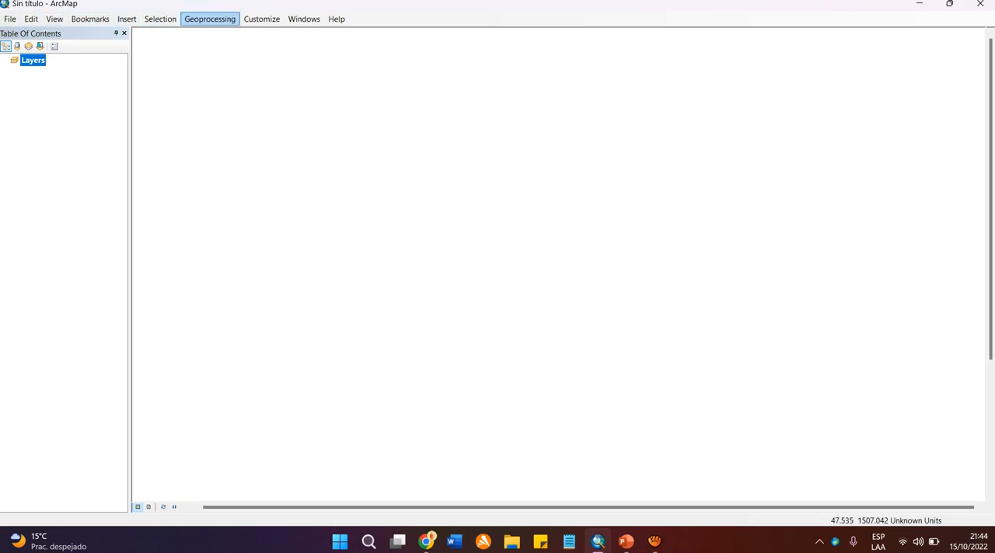
left_click(210, 19)
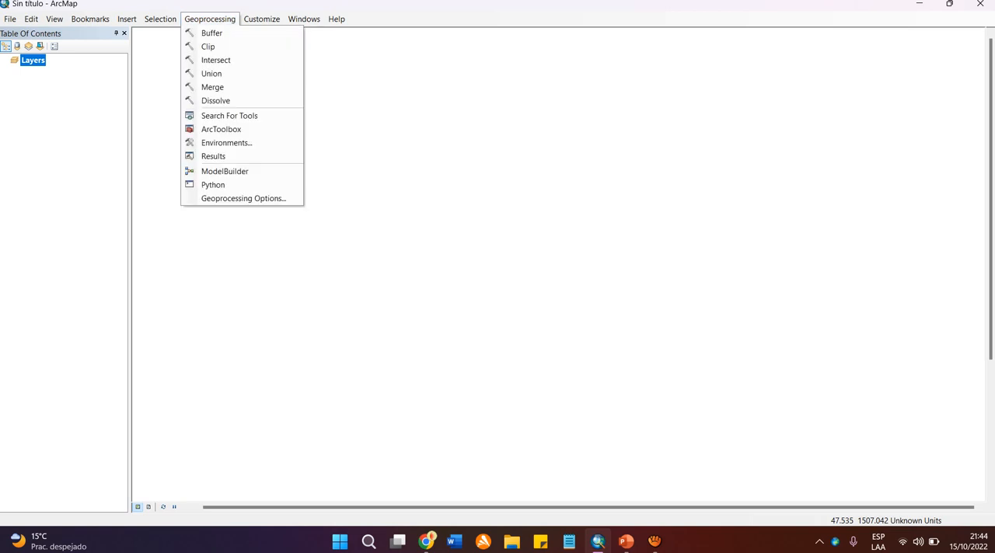
left_click(209, 19)
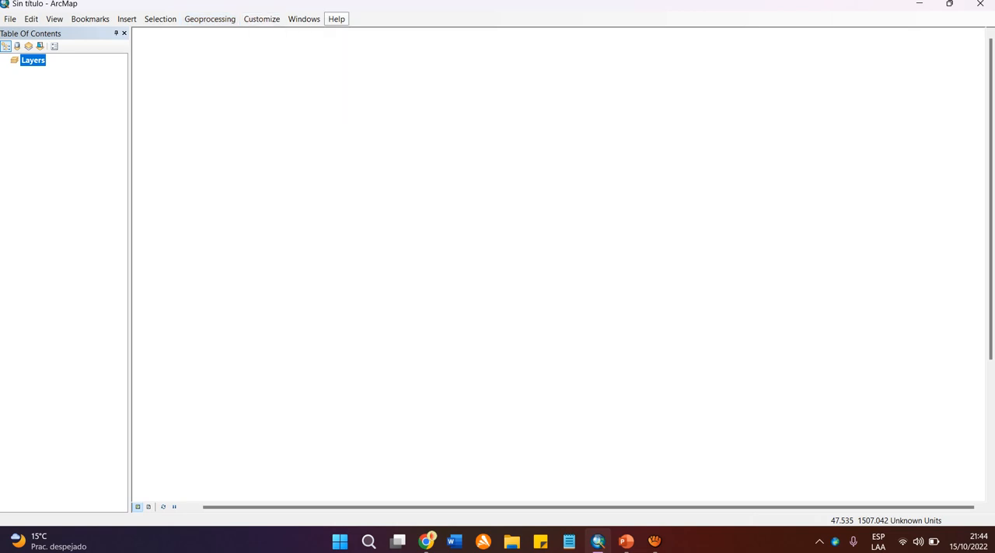
left_click(261, 18)
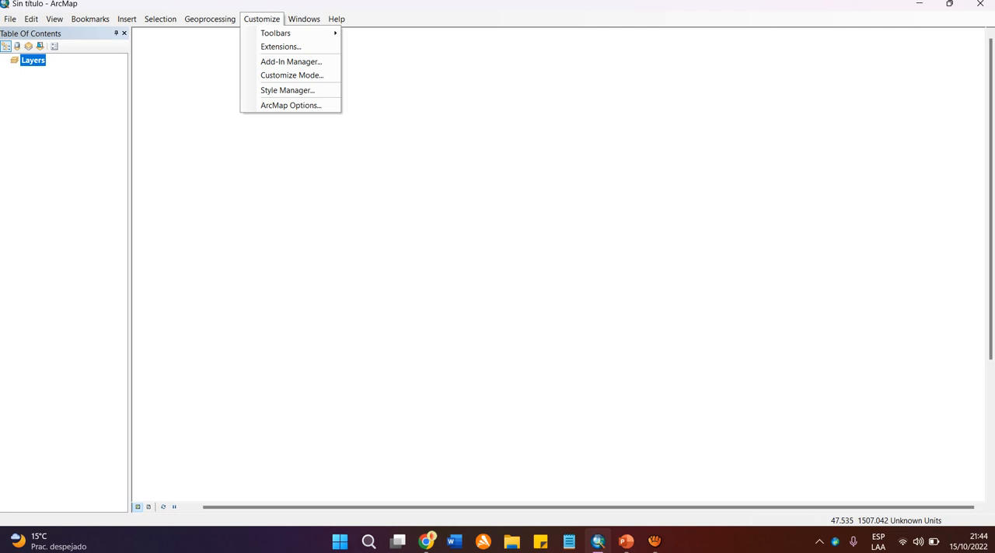
left_click(262, 19)
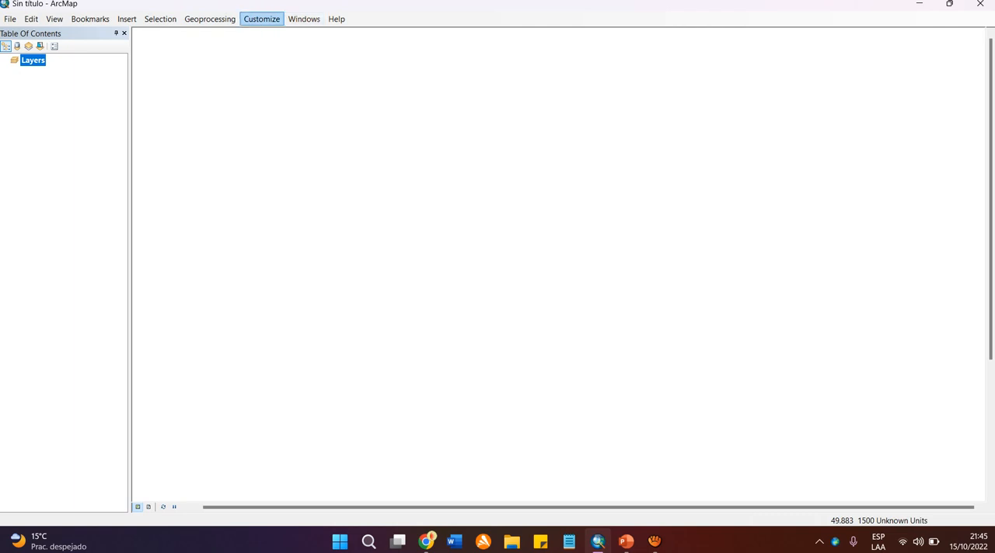
Show the Standard toolbar and dock it directly beneath the menu bar at its left end.
left_click(261, 18)
mouse_move(280, 33)
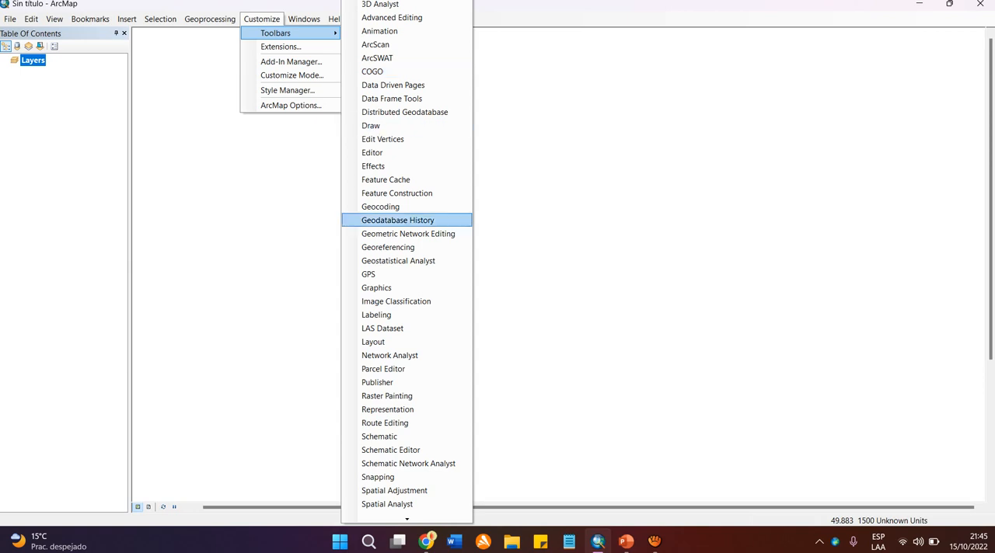
mouse_move(406, 519)
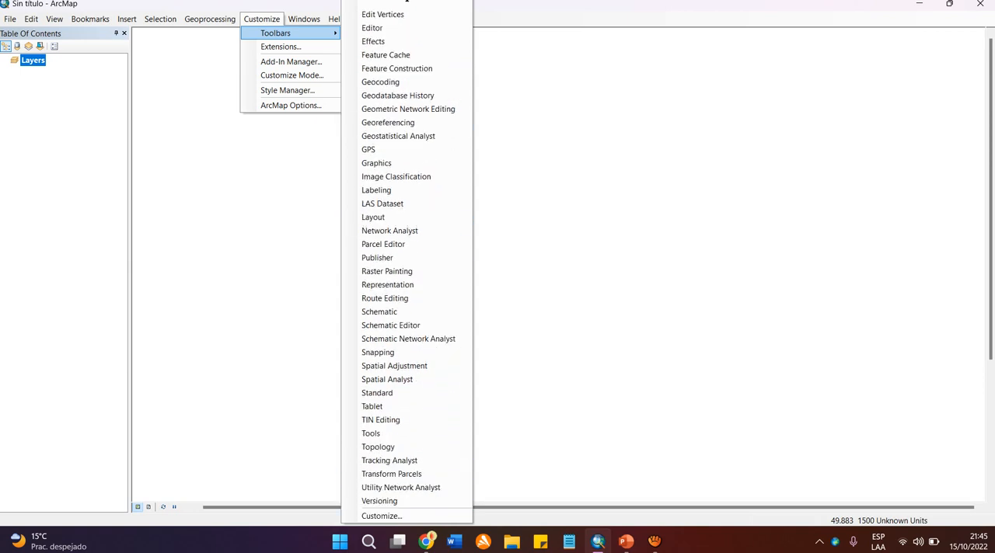
left_click(381, 392)
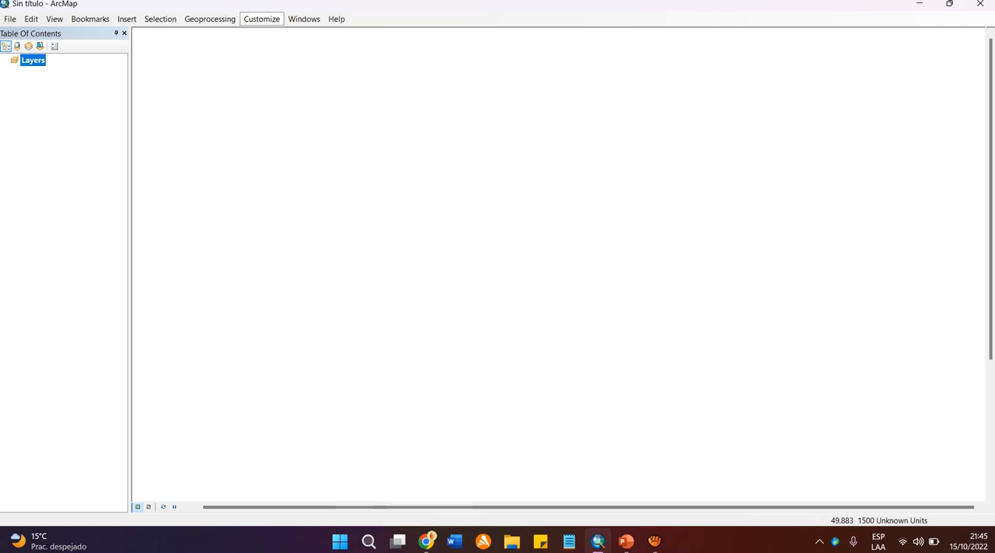
left_click_drag(389, 140, 6, 34)
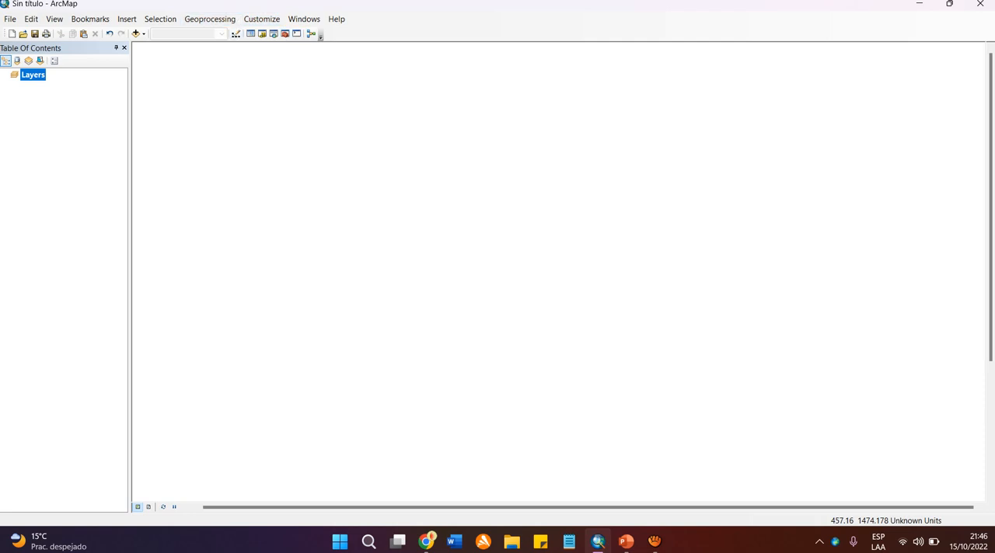
Show the Editor toolbar and dock it in the same row, just after the Standard toolbar.
left_click(262, 18)
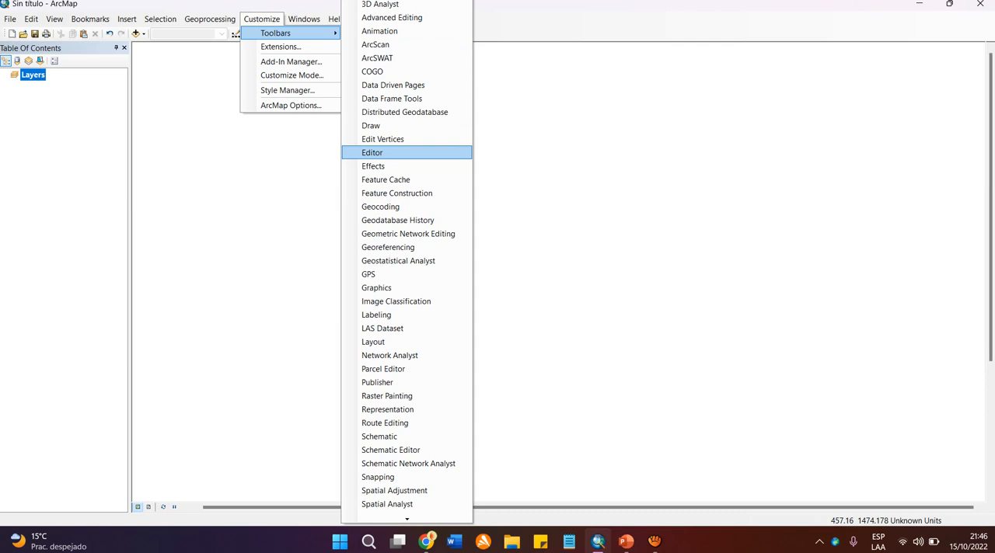
left_click(404, 152)
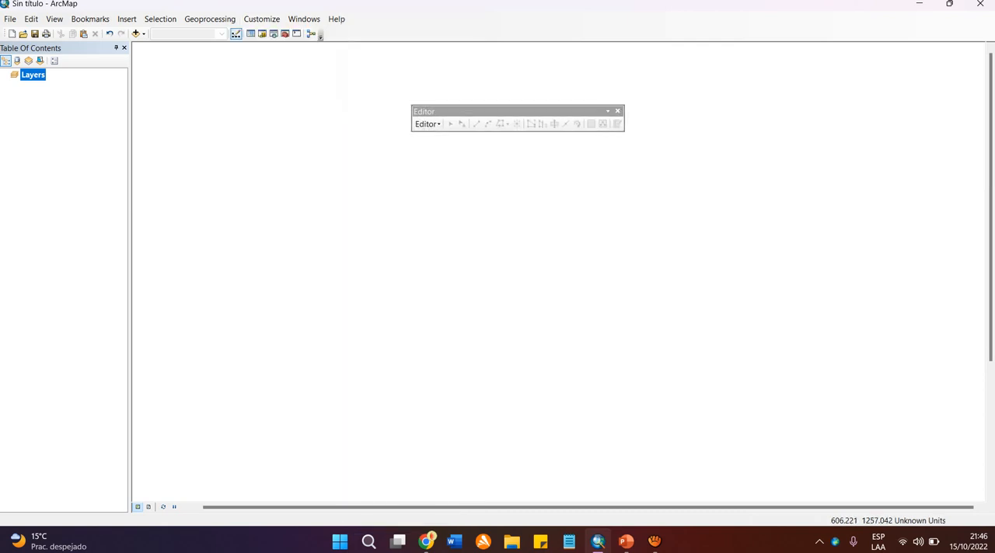
left_click_drag(424, 111, 335, 34)
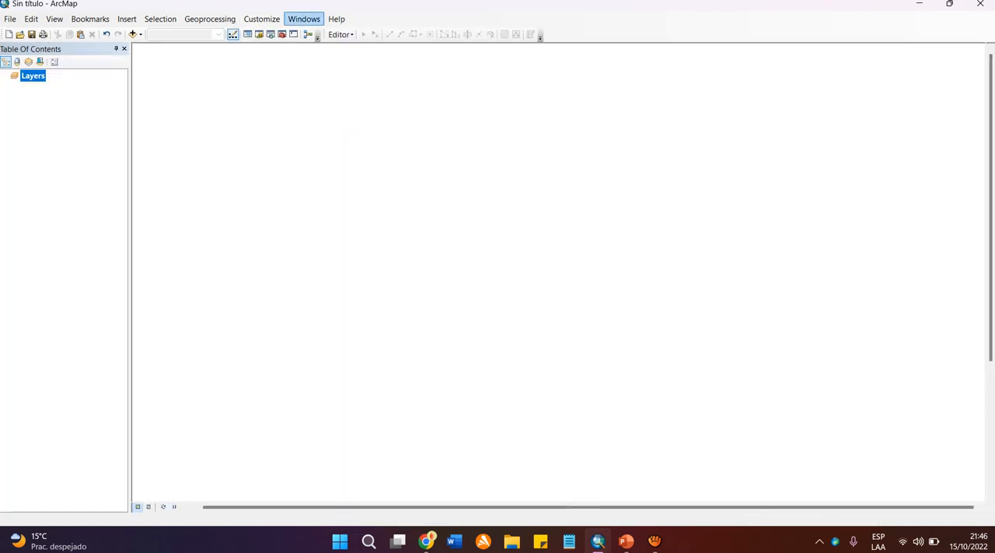
Show the Georeferencing toolbar and dock it in the same row, just after the Editor toolbar.
left_click(261, 18)
mouse_move(276, 33)
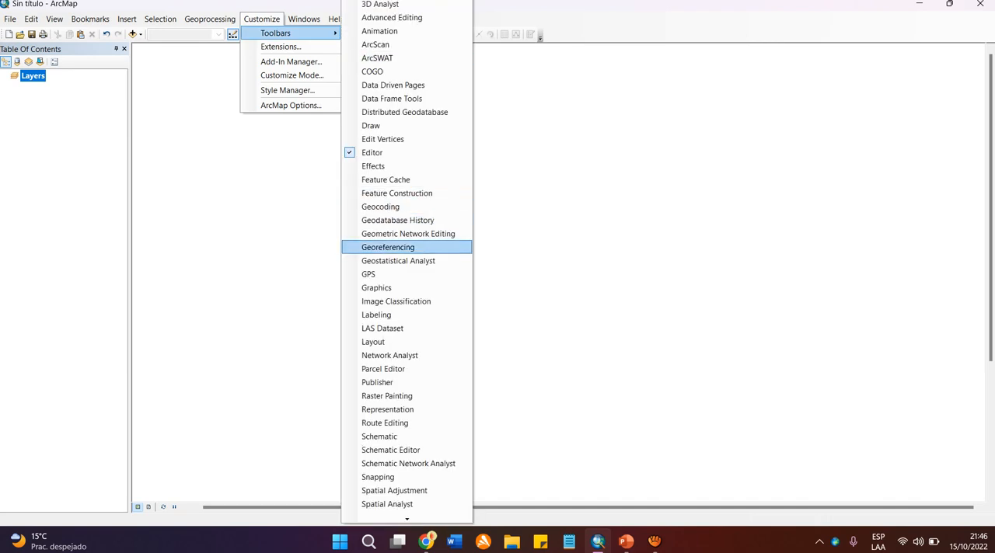
left_click(404, 248)
left_click_drag(419, 199, 579, 34)
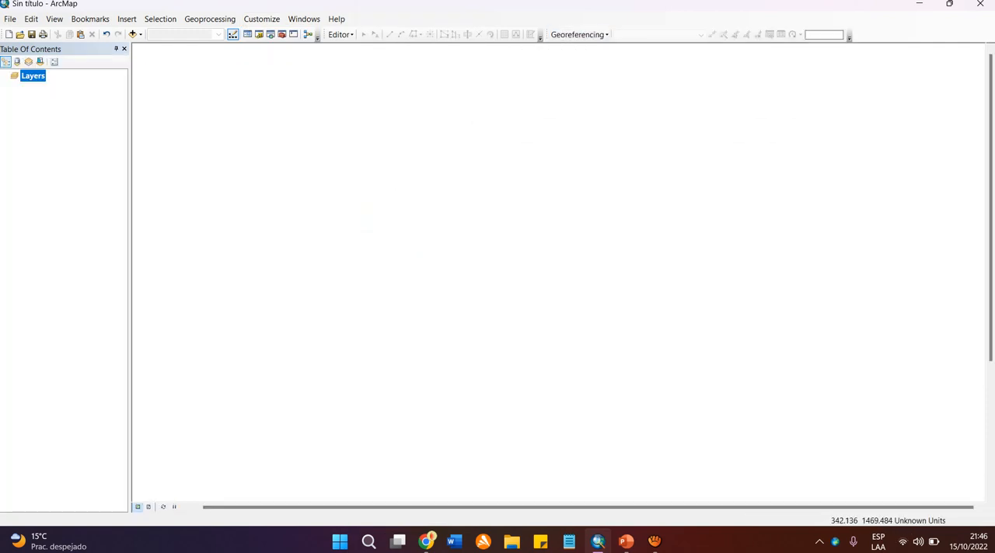
Show the Snapping toolbar and dock it at the end of the row, after the Georeferencing toolbar.
left_click(261, 19)
mouse_move(279, 32)
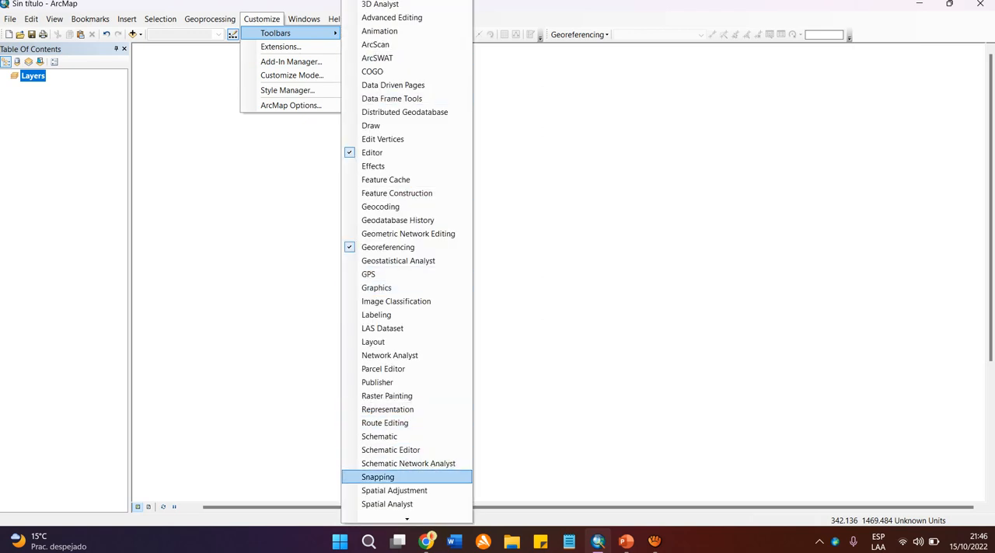
left_click(389, 477)
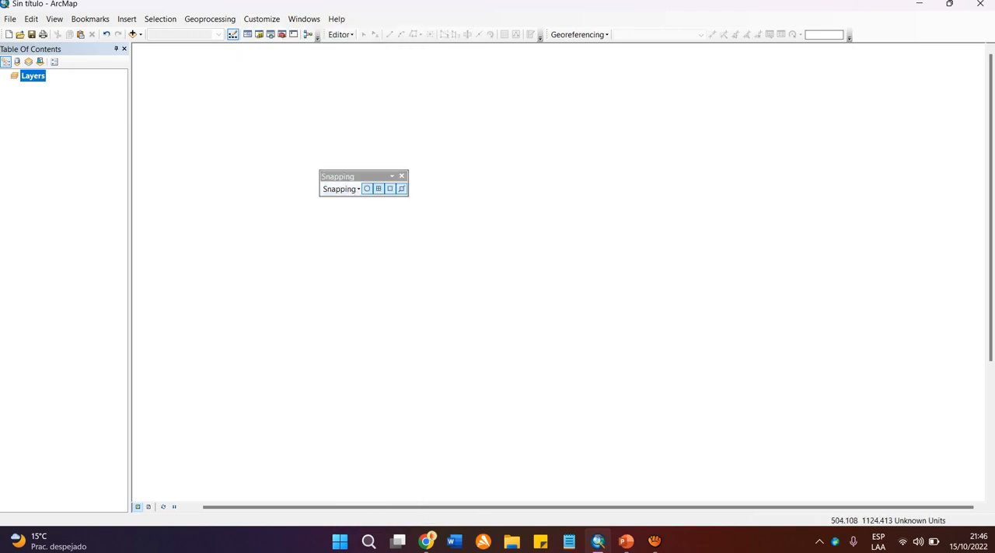
left_click_drag(342, 177, 878, 34)
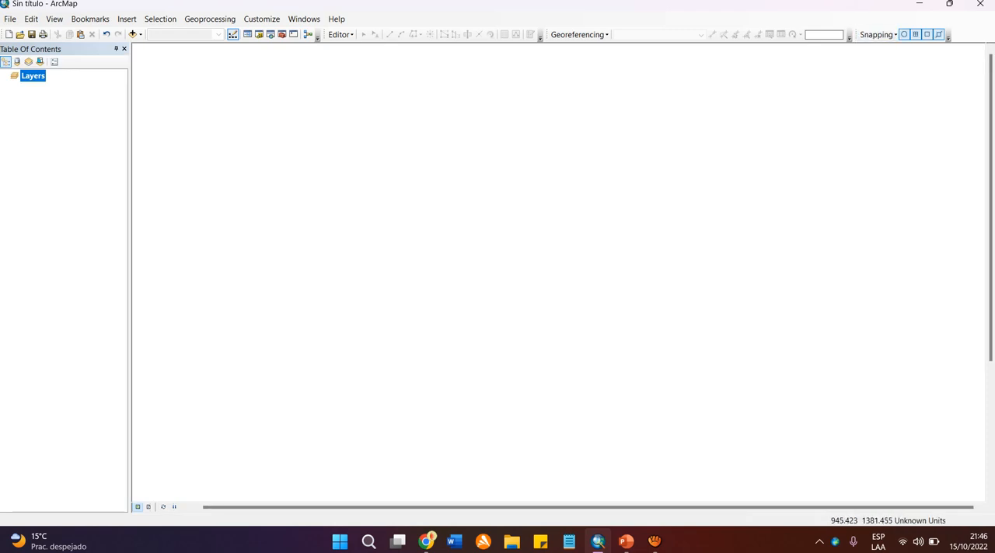
Show the 3D Analyst toolbar and dock it in a second row beneath the Georeferencing toolbar.
left_click(261, 19)
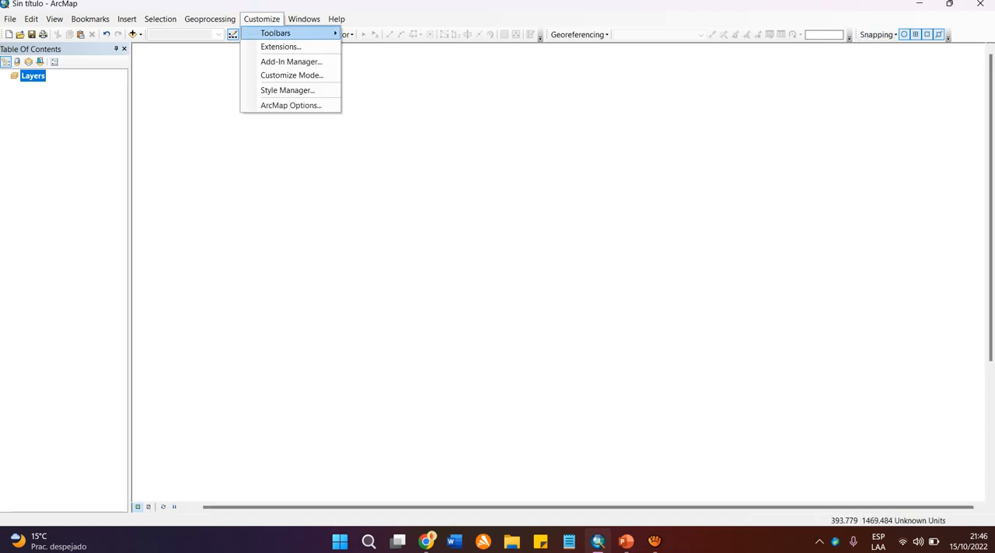
mouse_move(295, 32)
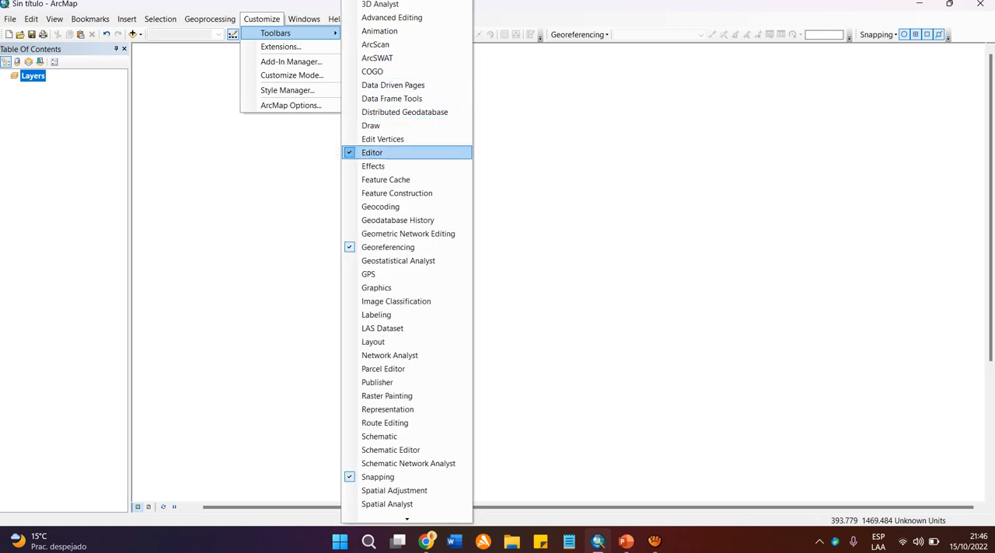
mouse_move(406, 520)
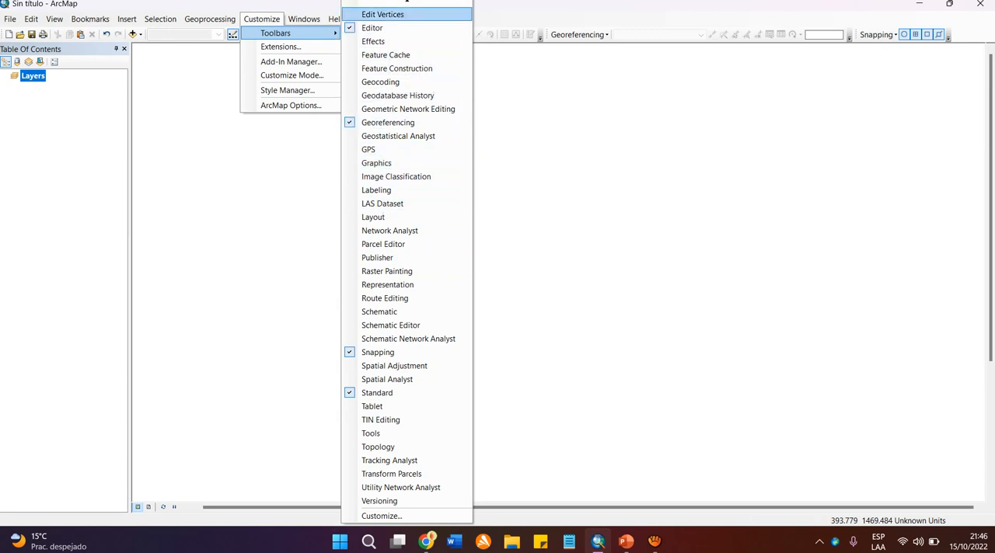
mouse_move(407, 2)
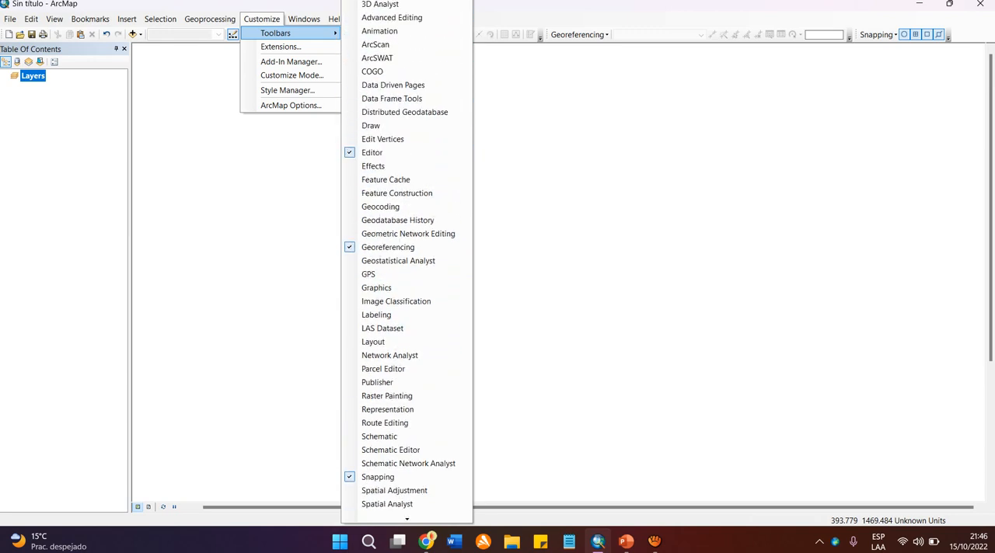
left_click(380, 4)
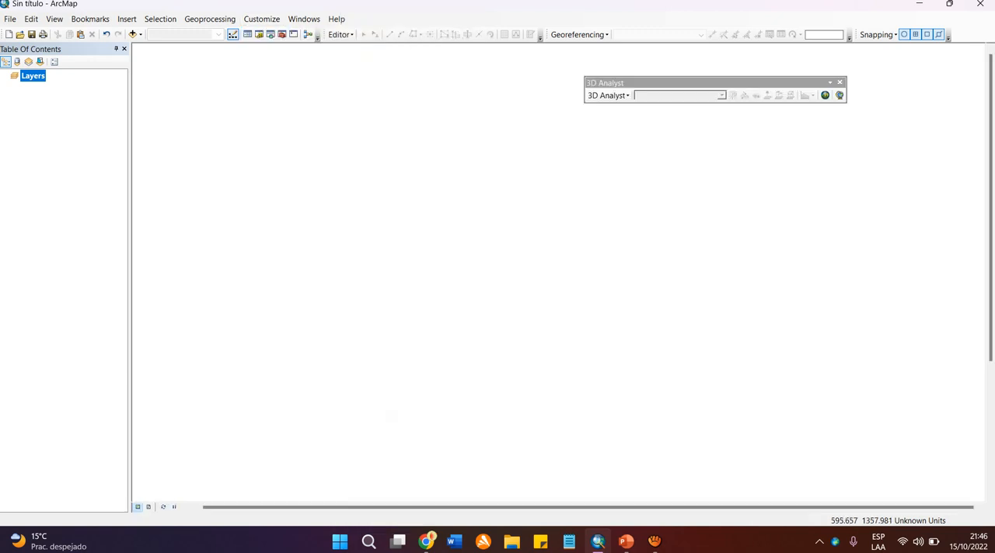
left_click_drag(653, 82, 618, 50)
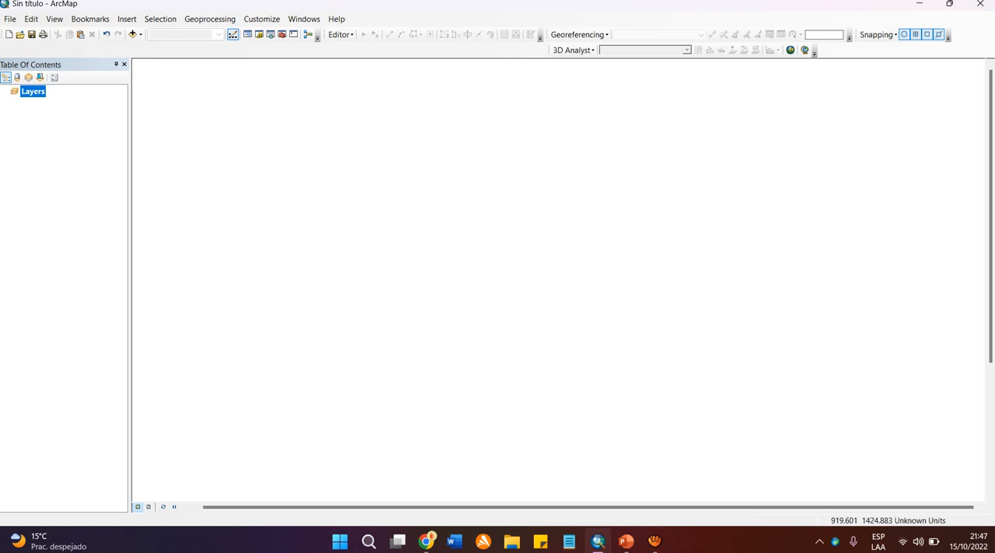
Undock the 3D Analyst toolbar from the second row and close it.
left_click_drag(549, 51, 491, 142)
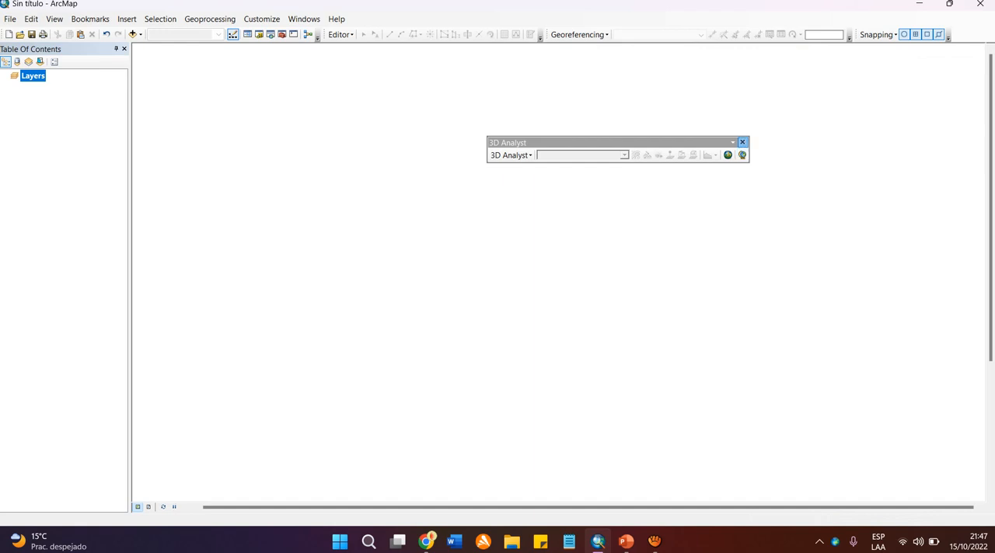
left_click(742, 142)
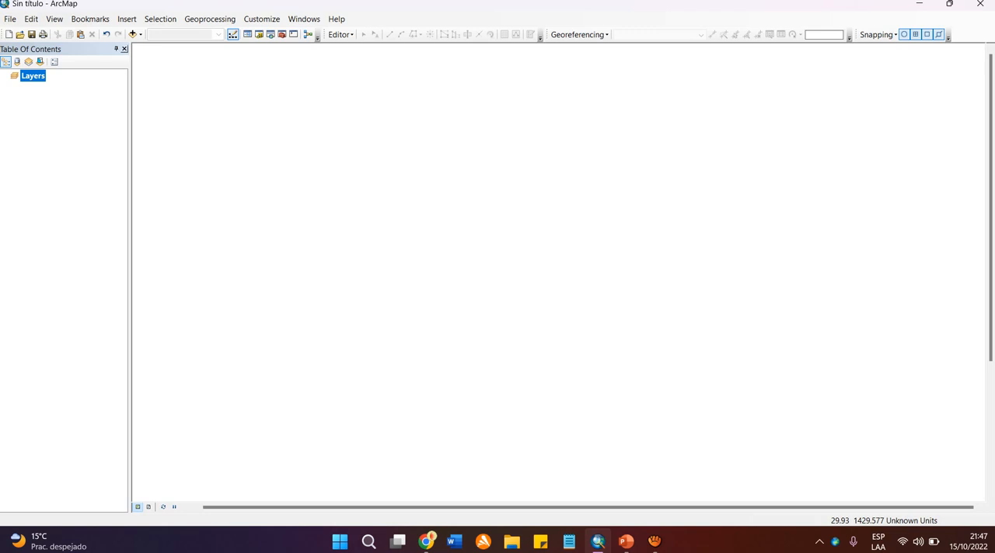
Close the Table Of Contents window and reopen it.
left_click(124, 49)
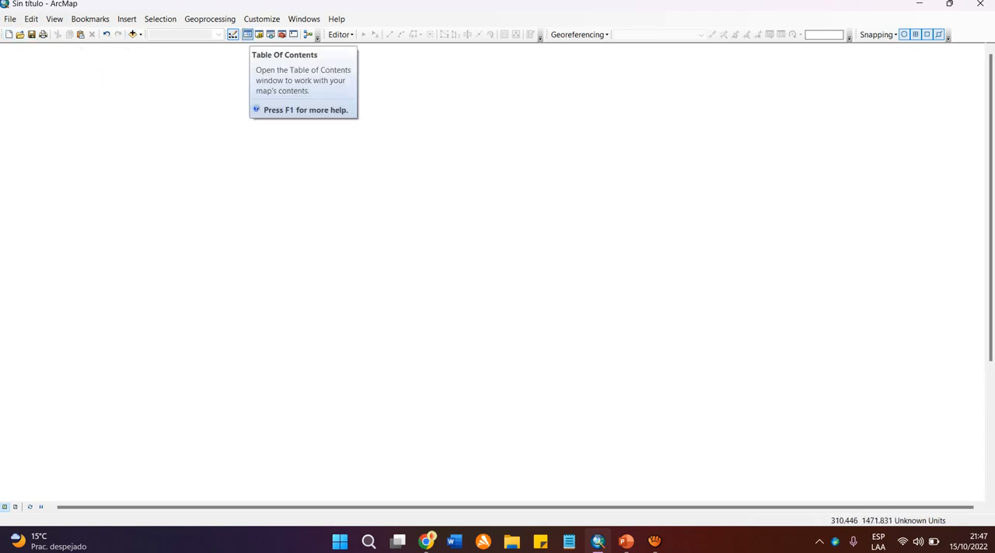
left_click(247, 34)
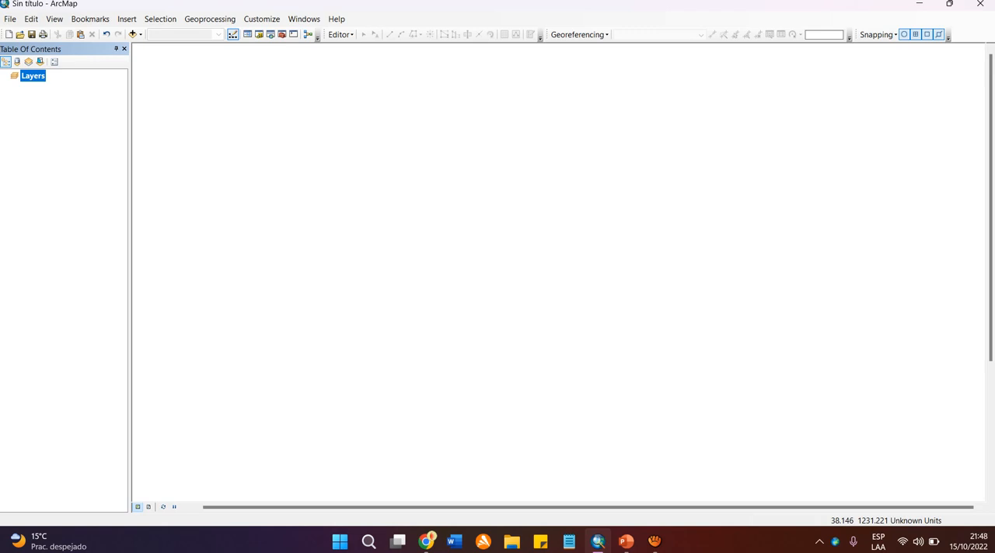
Undock the Table Of Contents, move it around over the map area, and dock it along the map area's upper edge.
double_click(54, 49)
left_click_drag(234, 115, 399, 77)
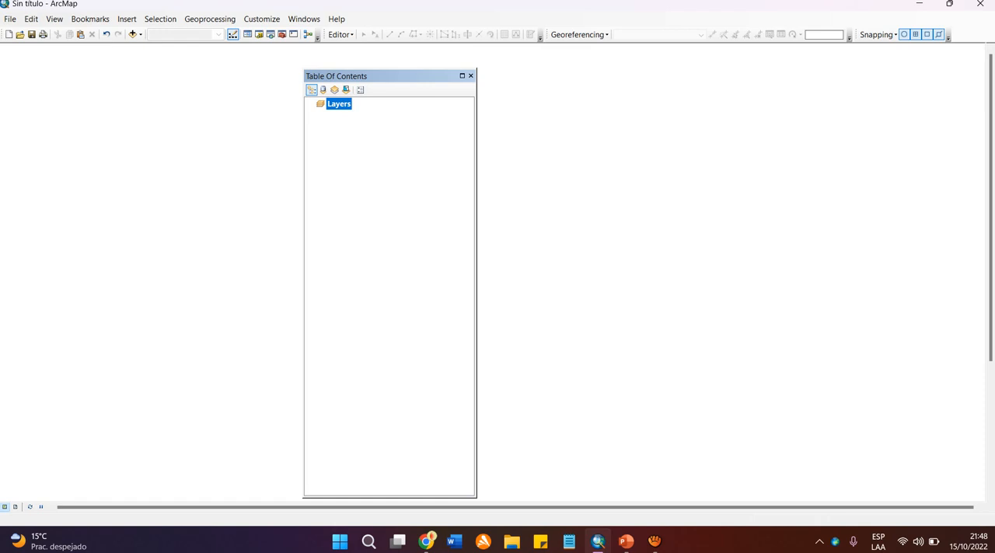
left_click_drag(399, 75, 324, 64)
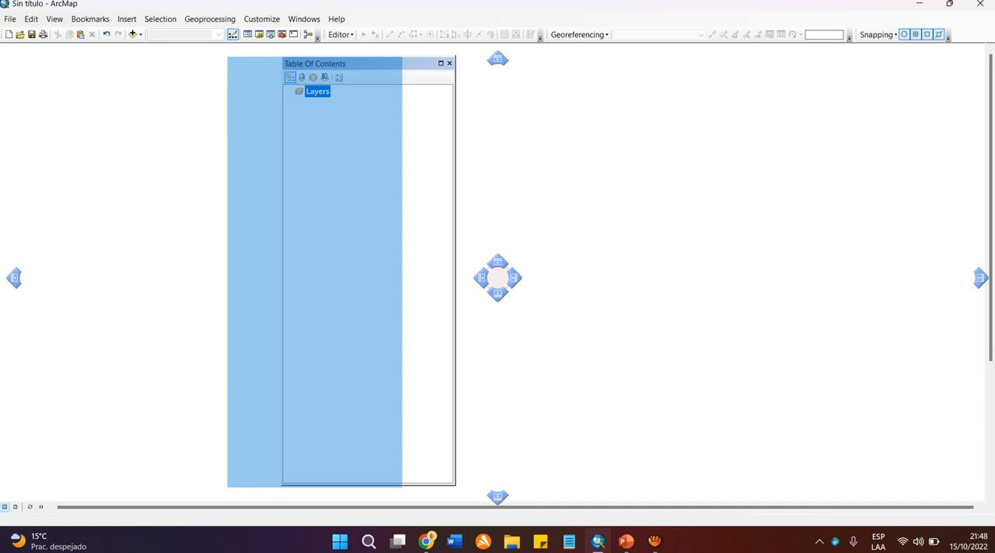
mouse_move(316, 64)
left_mouse_down()
mouse_move(262, 65)
mouse_move(297, 67)
left_mouse_up()
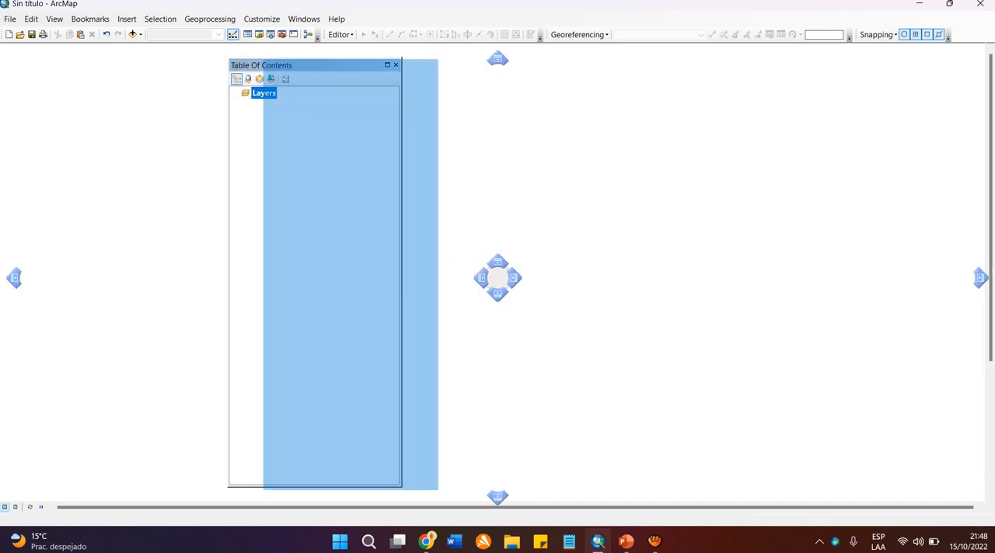
left_click_drag(296, 67, 497, 59)
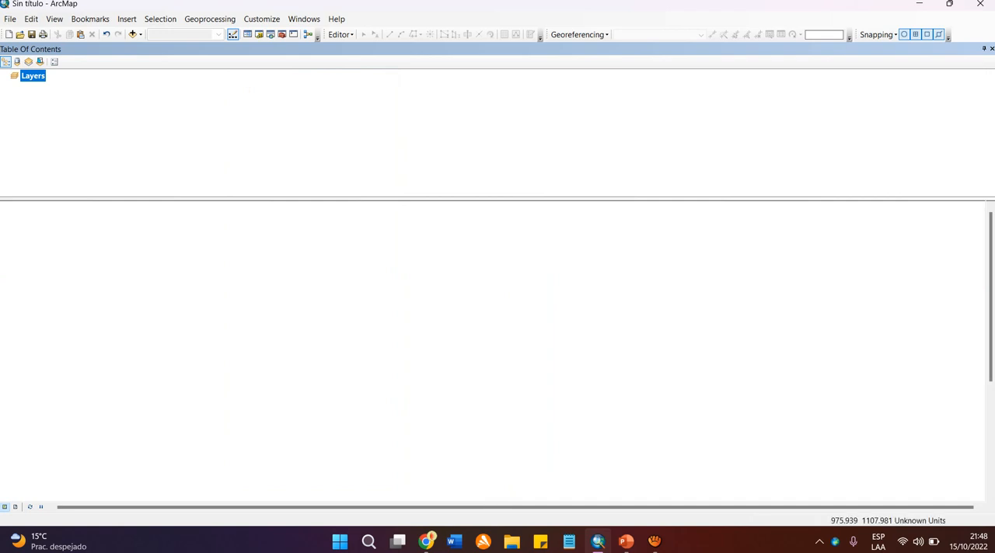
Dock the Table Of Contents along the right side of the map area and return it to the left side.
left_click_drag(369, 49, 978, 279)
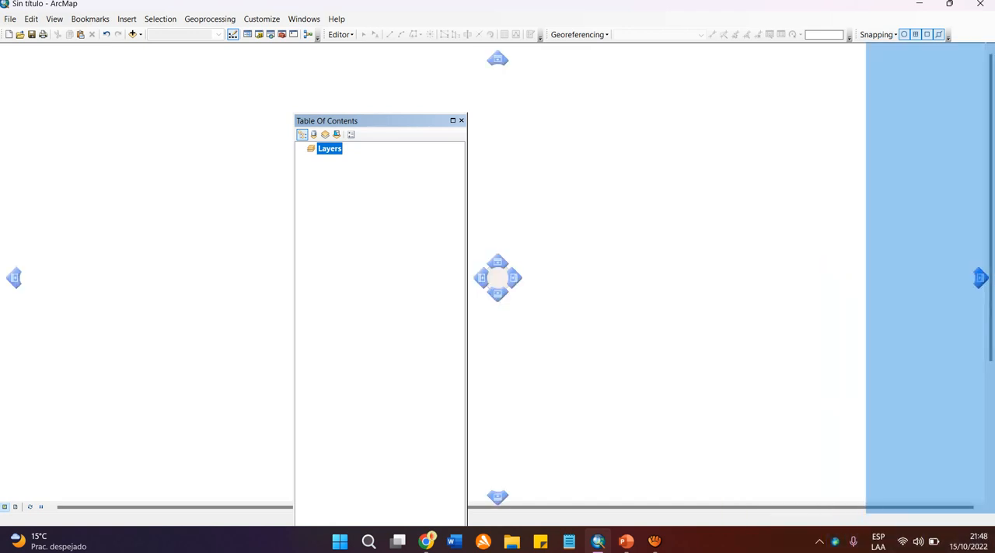
left_click_drag(979, 278, 978, 278)
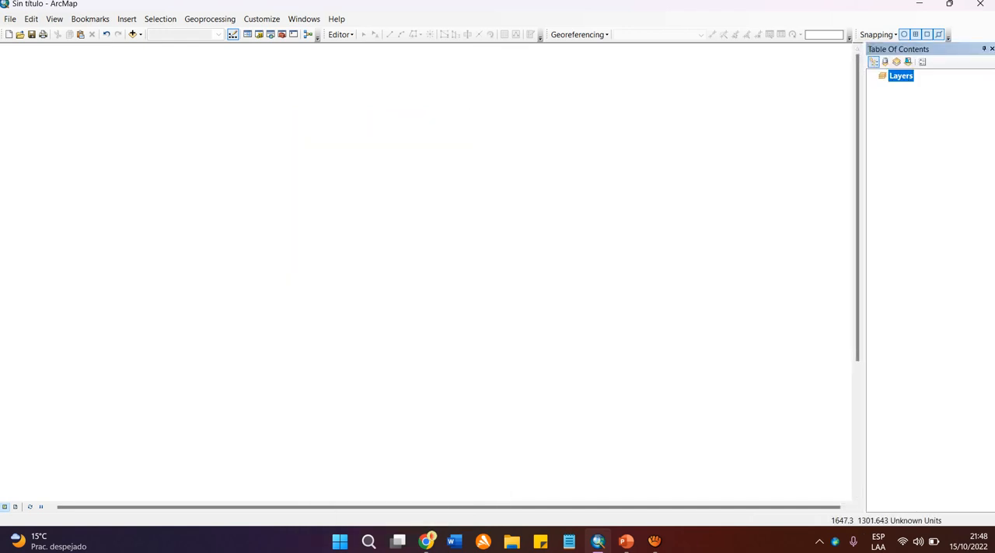
left_click_drag(925, 49, 397, 67)
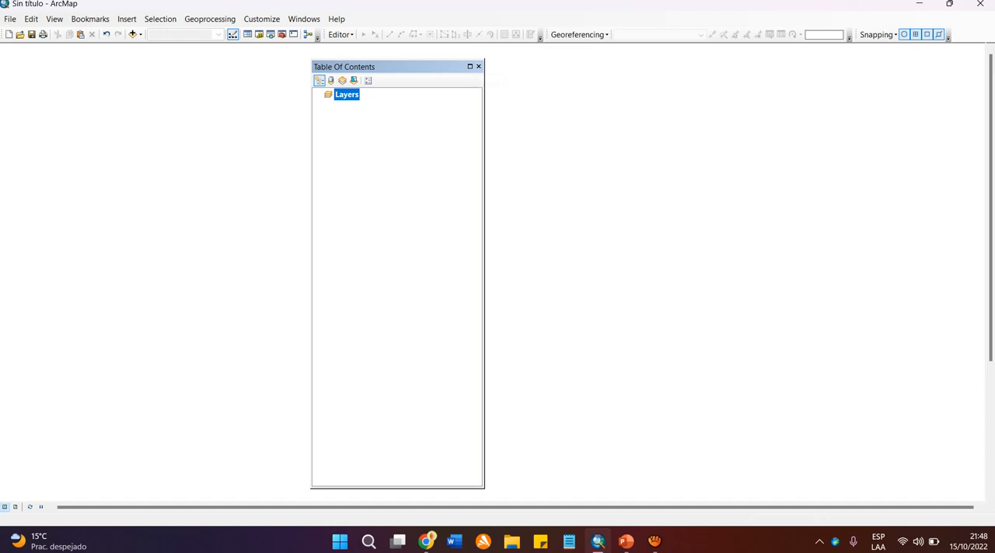
left_click_drag(404, 67, 14, 278)
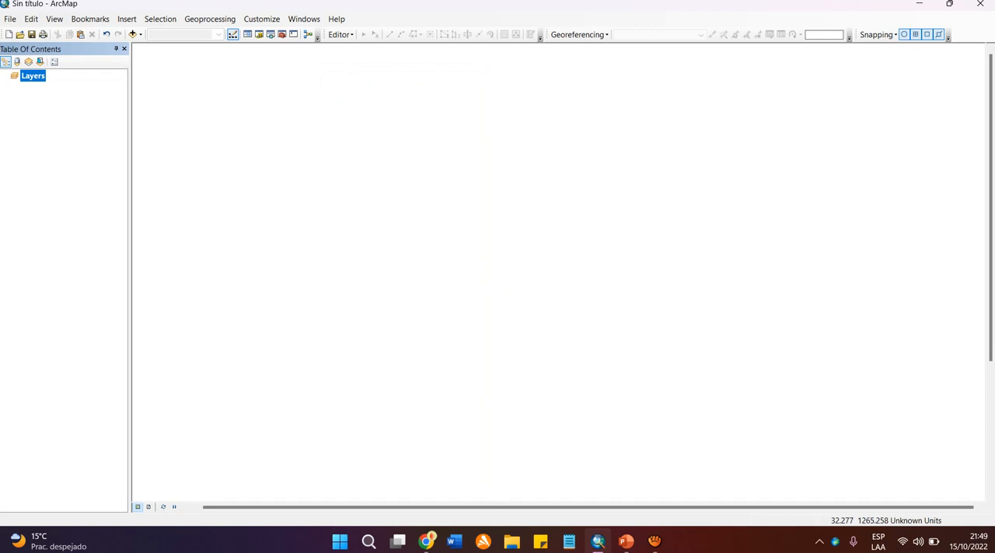
Widen the docked Table Of Contents slightly and deselect the Layers data frame.
mouse_move(130, 265)
left_mouse_down()
mouse_move(351, 265)
mouse_move(69, 264)
mouse_move(195, 264)
mouse_move(131, 265)
left_mouse_up()
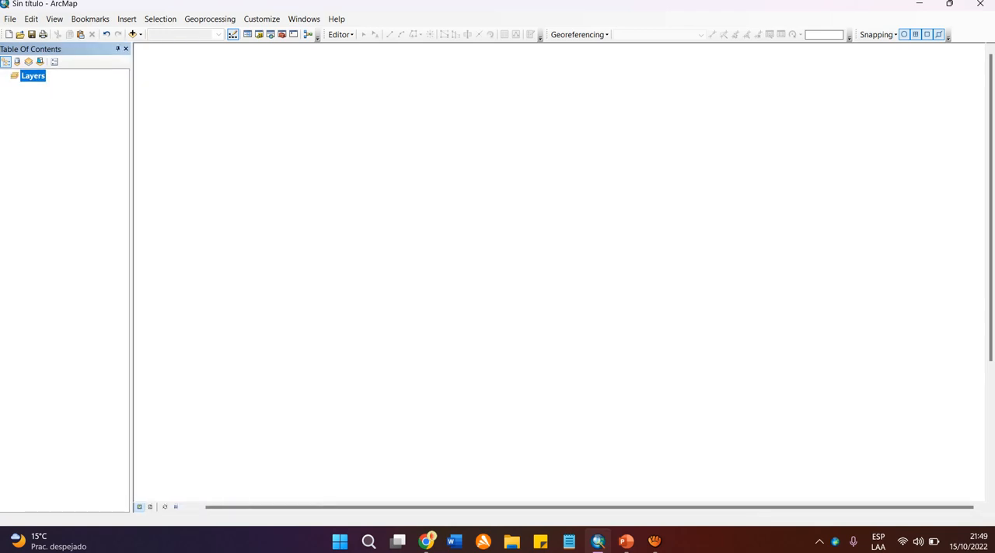
mouse_move(132, 264)
left_mouse_down()
mouse_move(110, 264)
mouse_move(139, 264)
left_mouse_up()
left_click(78, 233)
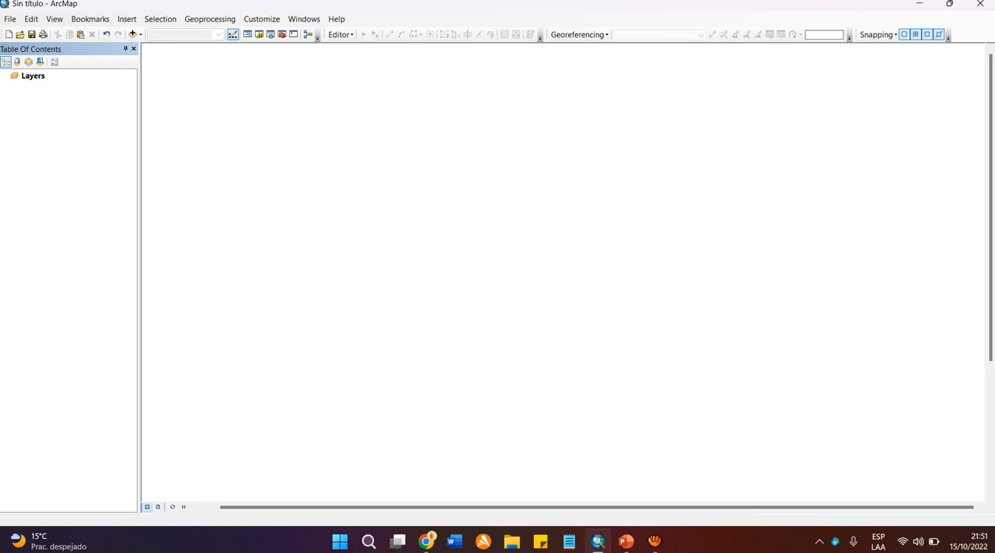
mouse_move(140, 279)
left_mouse_down()
mouse_move(171, 279)
mouse_move(146, 280)
left_mouse_up()
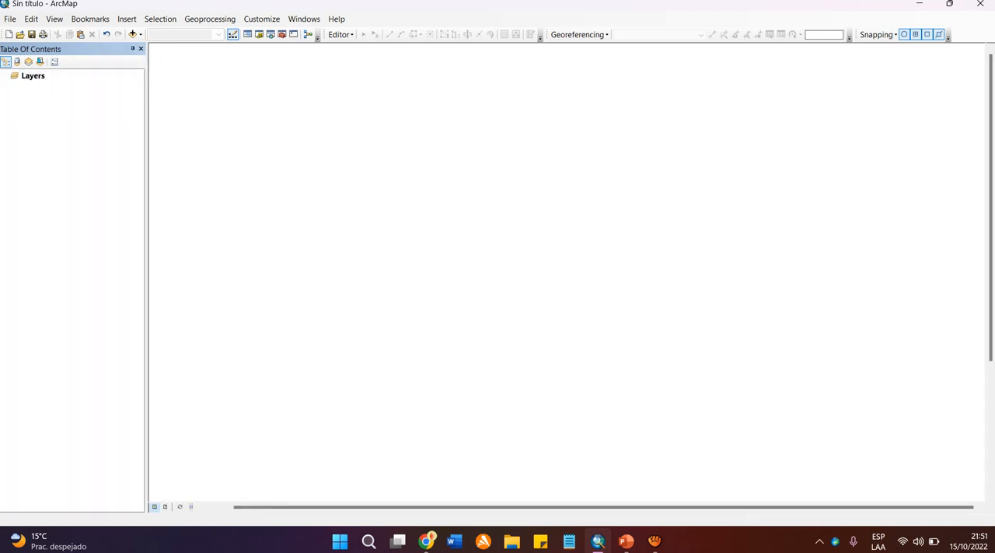
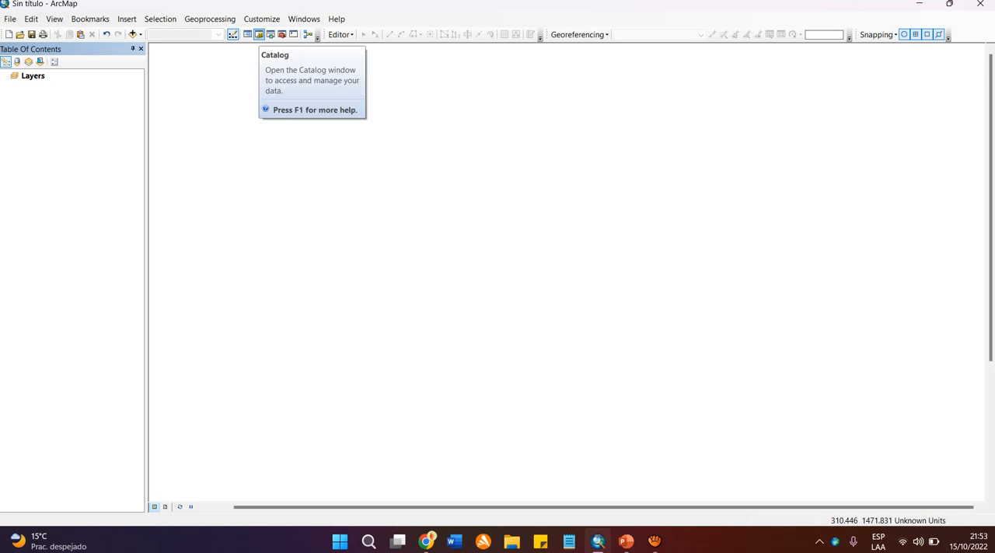
Open the Catalog window, keep it docked beside the map area opposite the Table Of Contents, and widen it slightly.
left_click(259, 34)
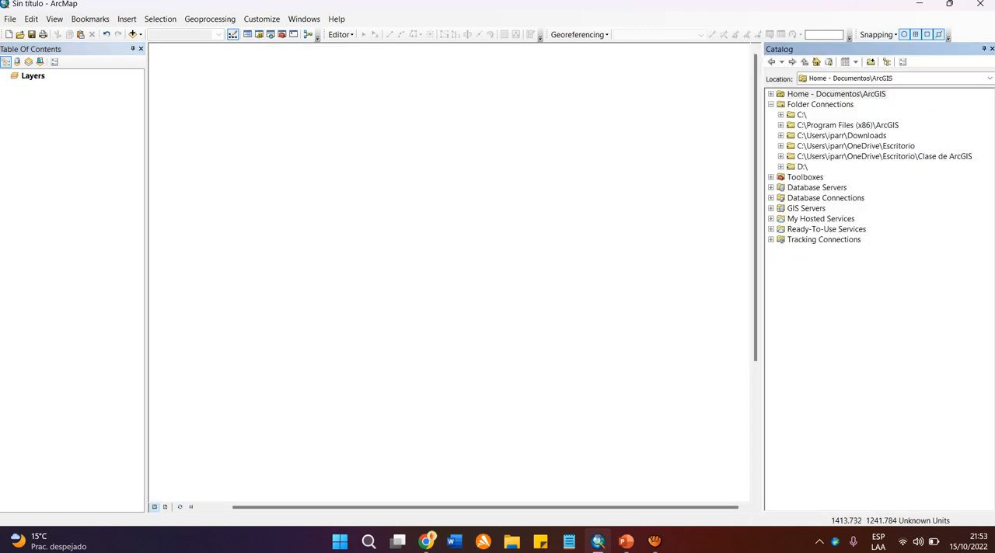
left_click_drag(785, 48, 980, 277)
left_click_drag(763, 277, 763, 278)
left_click_drag(763, 278, 733, 277)
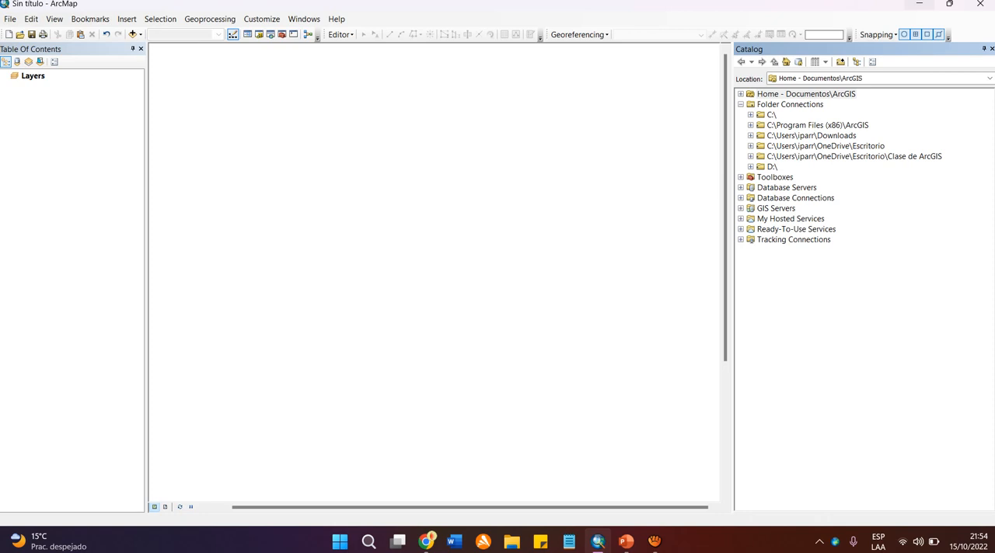
Minimize ArcMap, create a folder named "Ejemplo - ArcGIS" on the Windows desktop, and refresh the desktop.
left_click(919, 4)
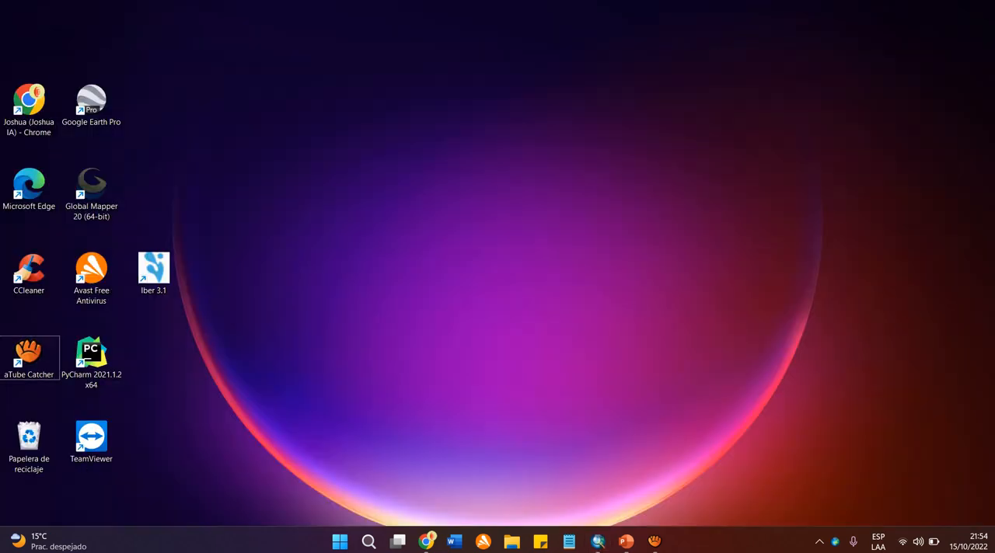
right_click(485, 97)
mouse_move(544, 179)
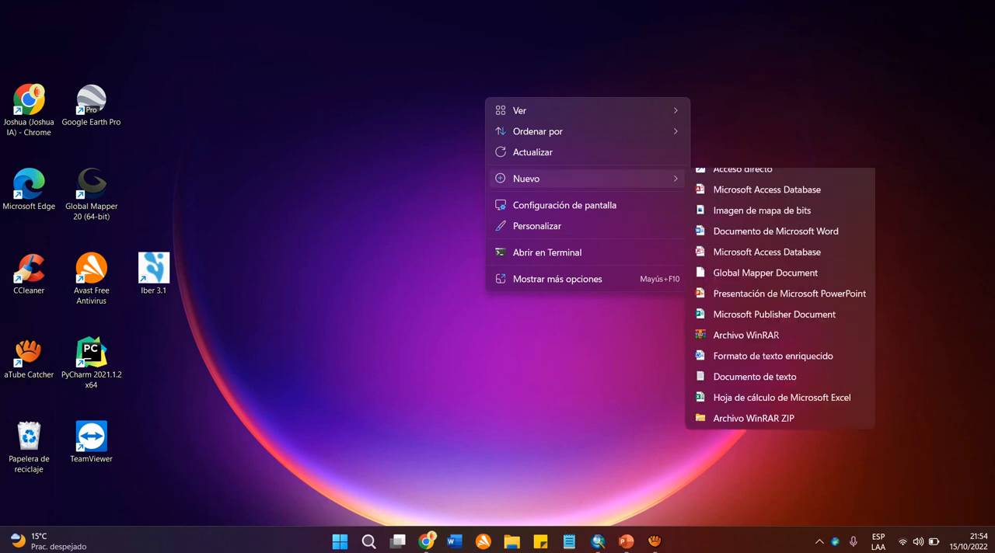
left_click(730, 179)
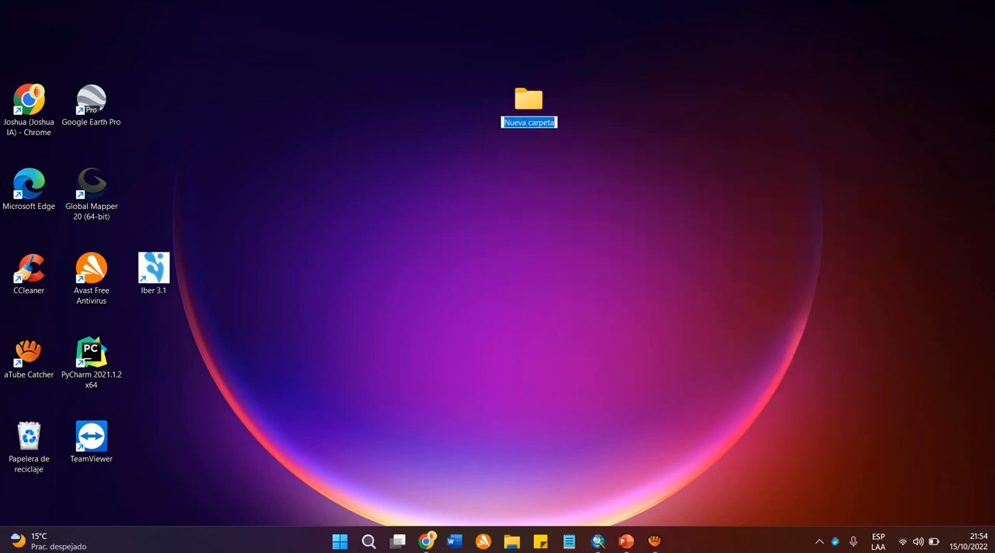
type("Ejemplo - ")
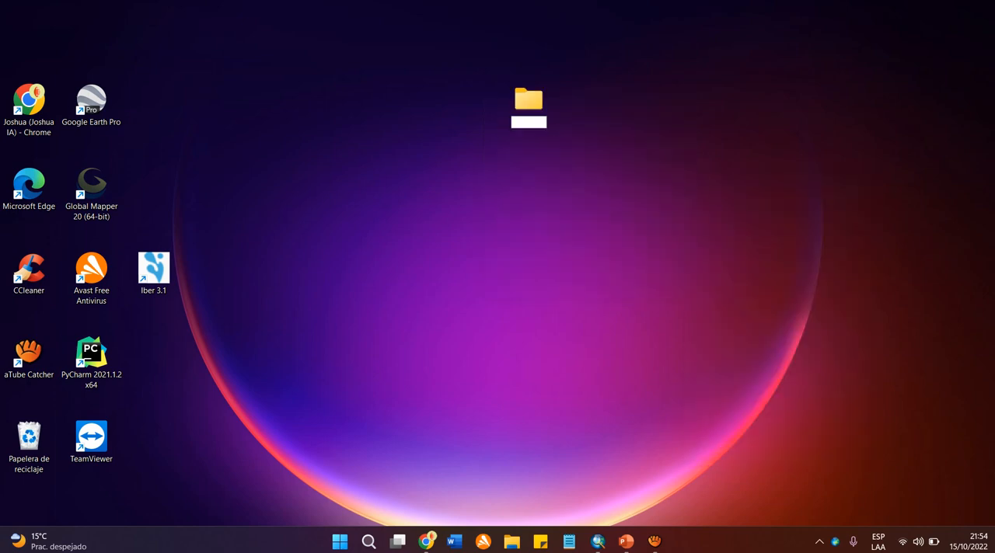
type("ArcGIS")
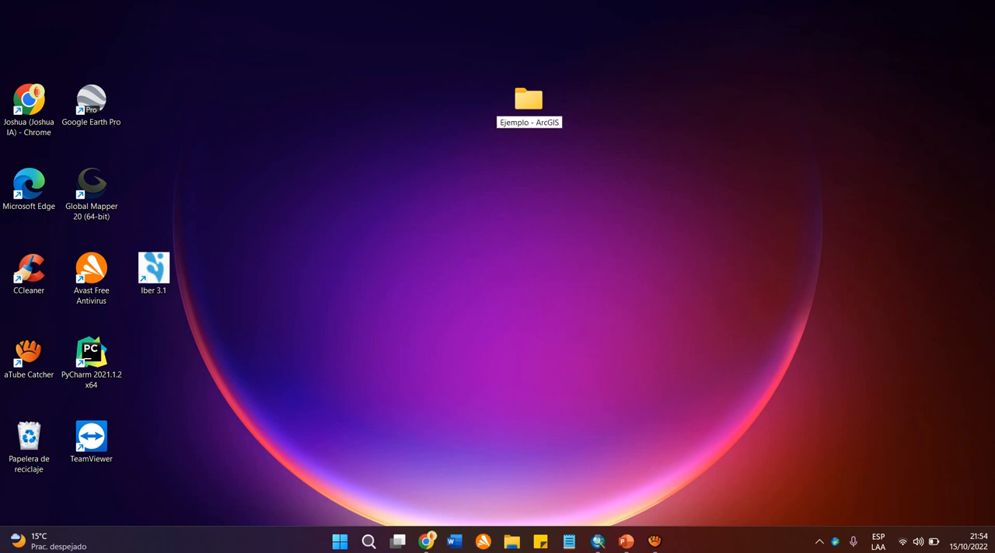
key("Return")
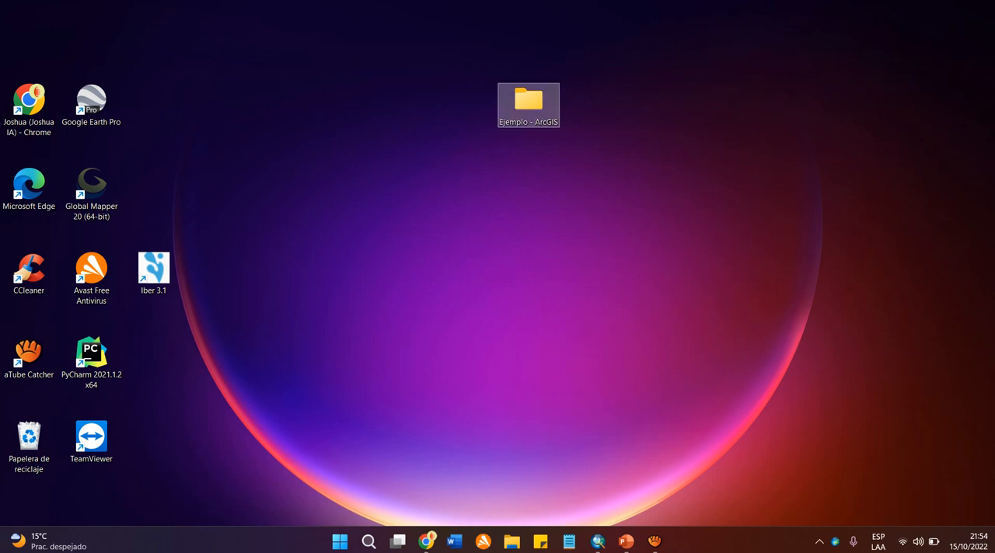
right_click(535, 177)
left_click(590, 232)
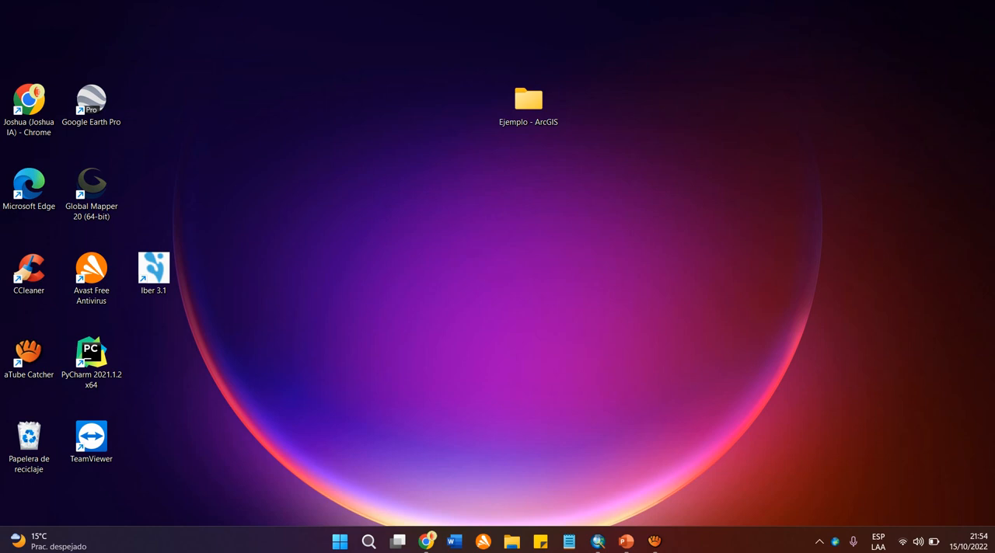
Return to ArcMap and examine the folders listed under Folder Connections in the Catalog.
left_click(597, 542)
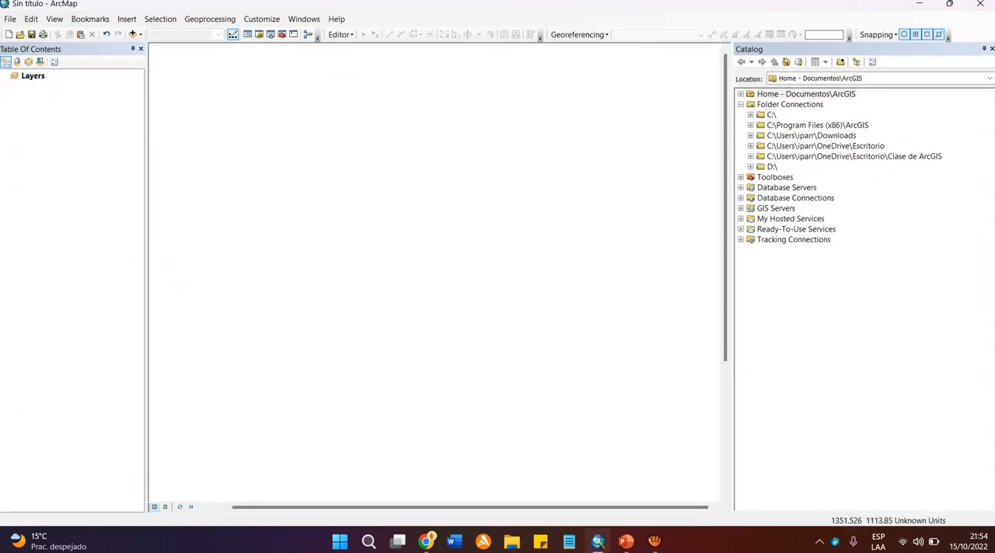
left_click(741, 104)
left_click(790, 104)
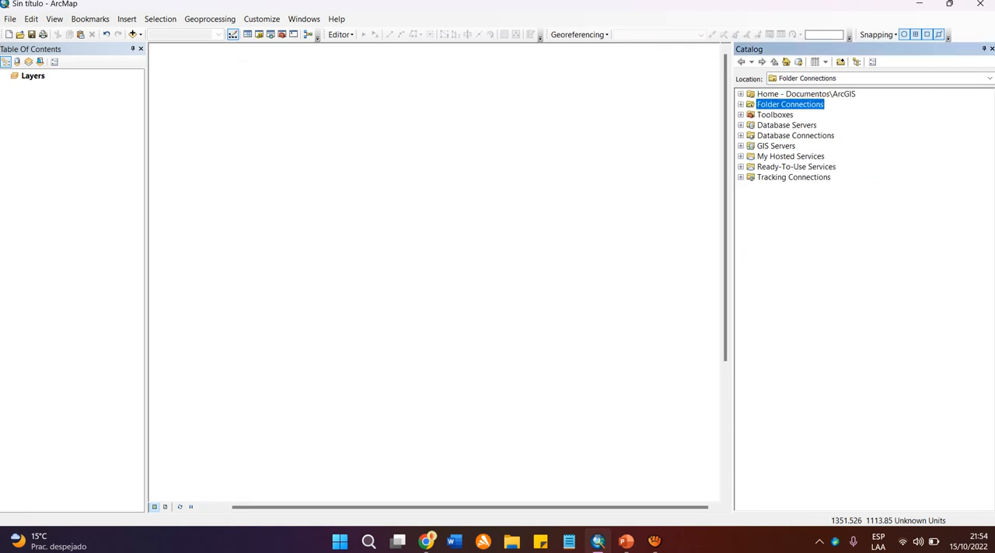
left_click(740, 104)
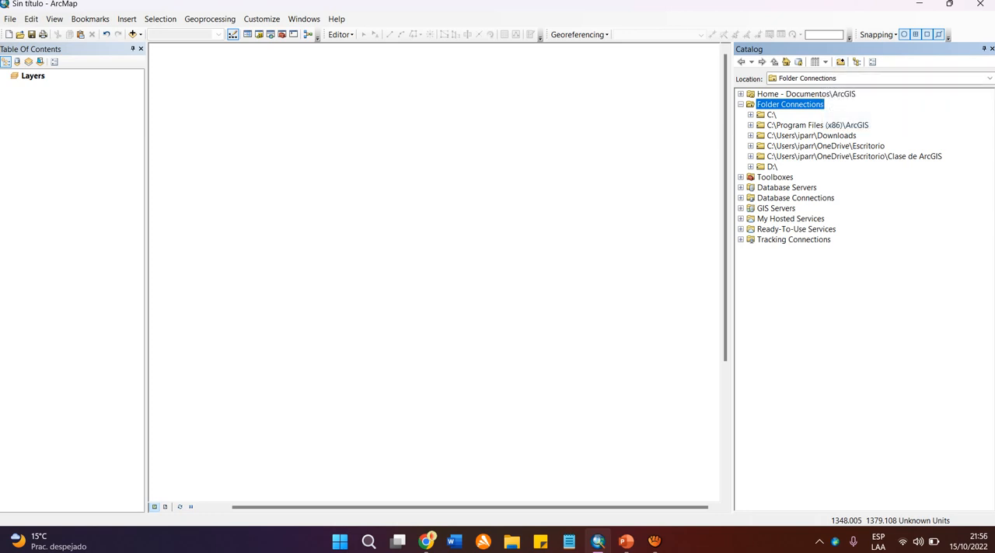
left_click(740, 104)
left_click(741, 105)
key("Down")
key("Down")
key("Down")
key("Down")
key("Down")
key("Down")
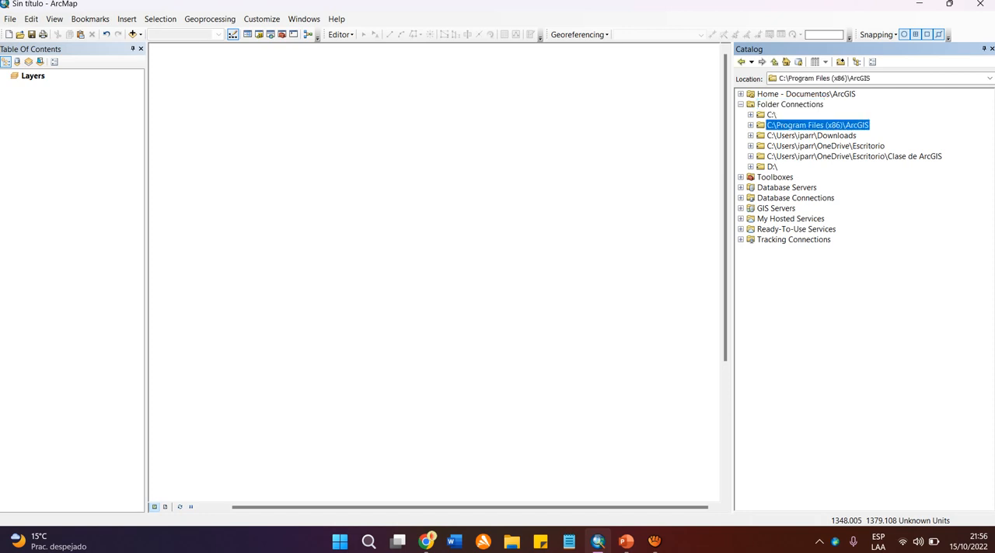
key("Up")
key("Up")
key("Up")
key("Up")
key("Up")
key("Up")
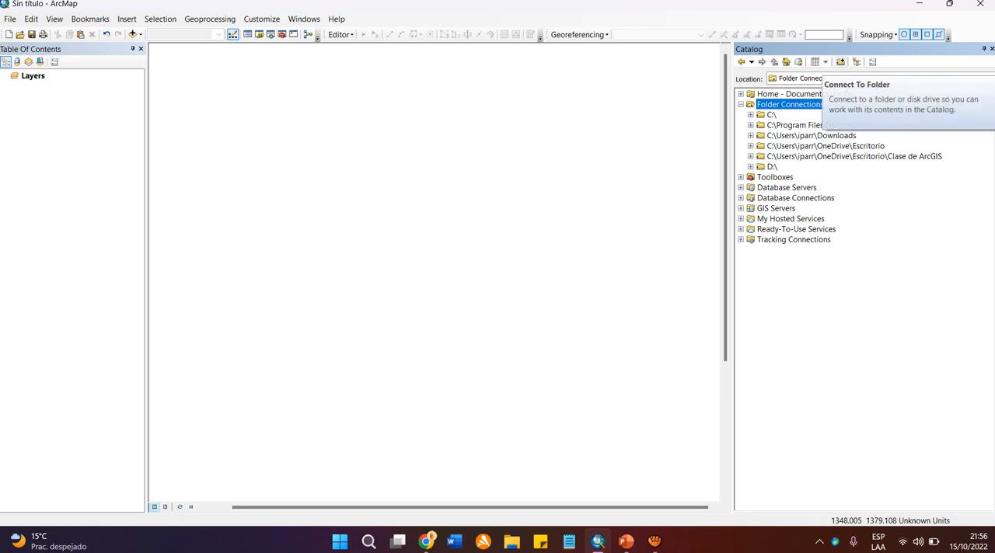
Connect the Catalog to the "Ejemplo - ArcGIS" folder on the desktop.
left_click(840, 62)
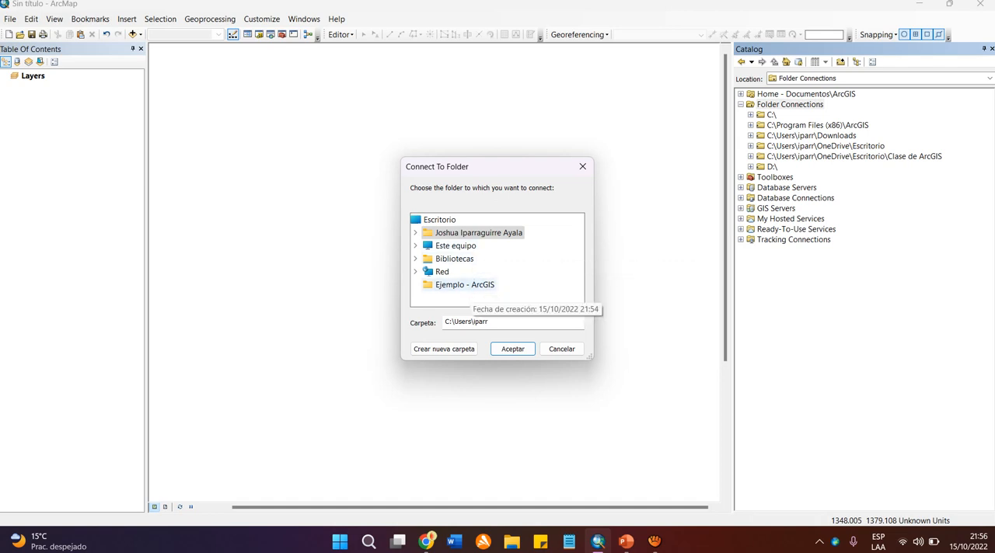
left_click(471, 286)
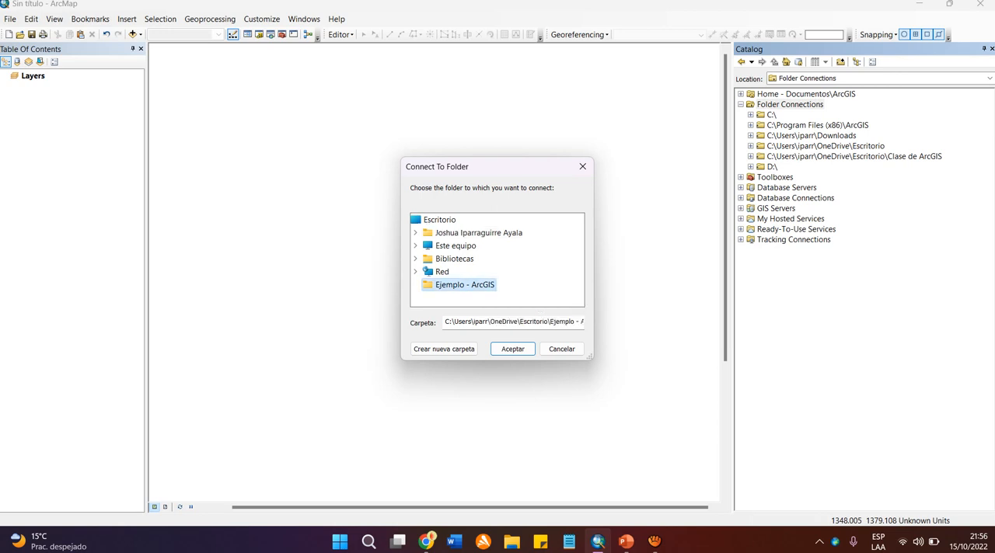
left_click(512, 349)
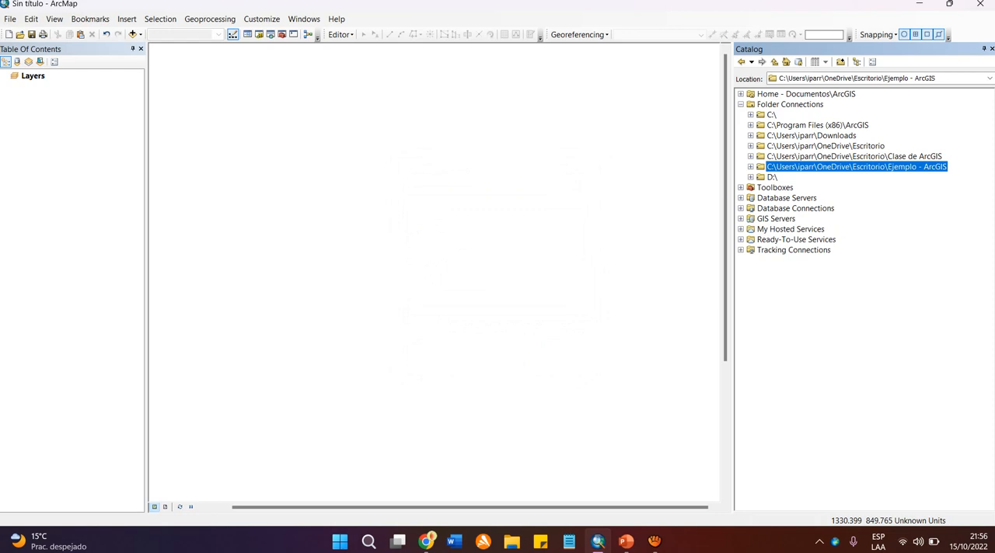
Collapse and re-expand Folder Connections, and check the contents of the "Ejemplo - ArcGIS" connection.
left_click(741, 104)
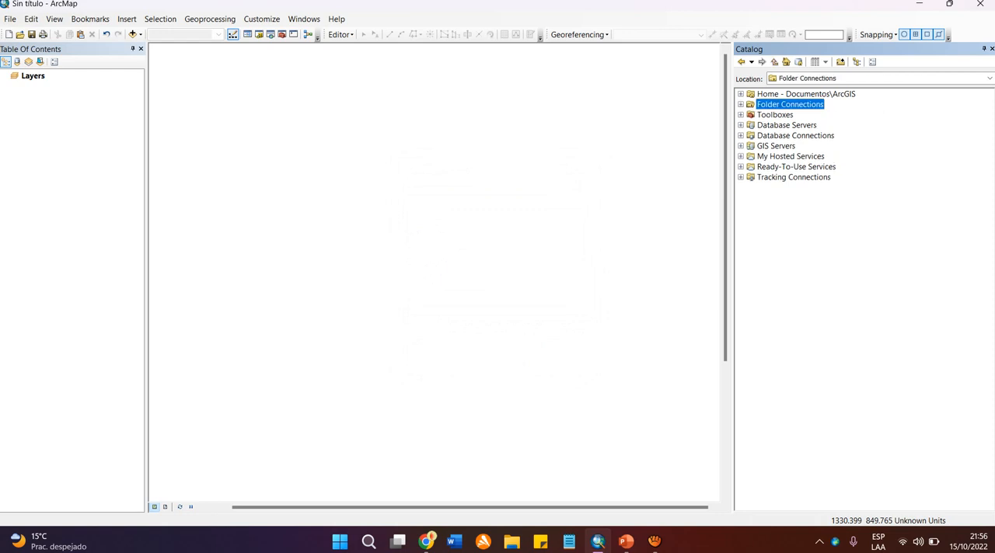
left_click(740, 104)
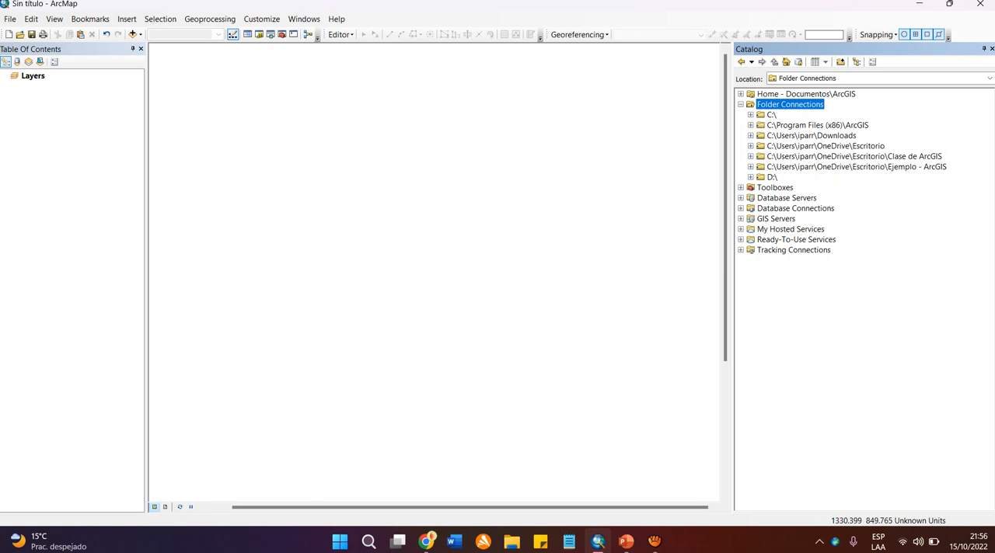
left_click(855, 167)
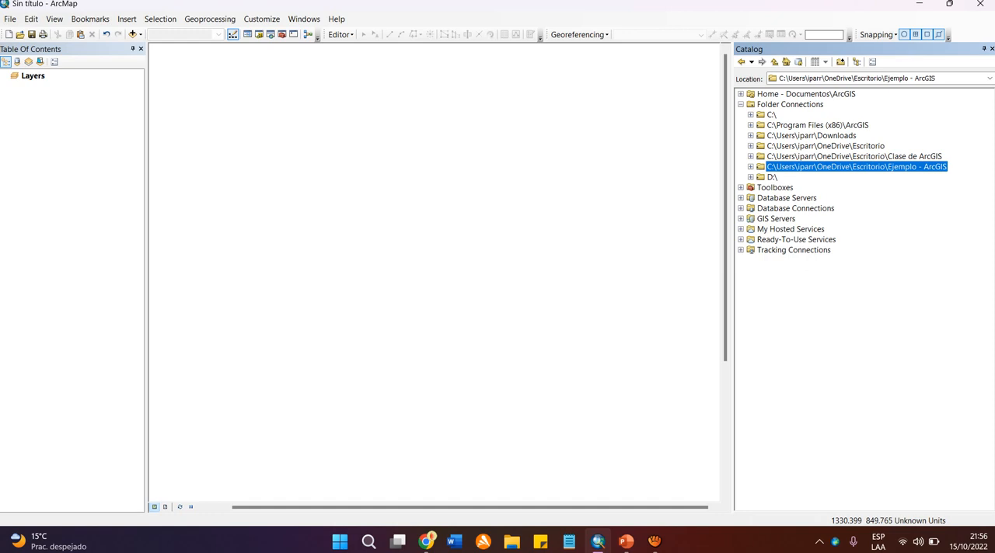
left_click(751, 167)
left_click(795, 208)
left_click(856, 167)
Start a new shapefile in the "Ejemplo - ArcGIS" folder connection and name it "Poligono".
right_click(795, 167)
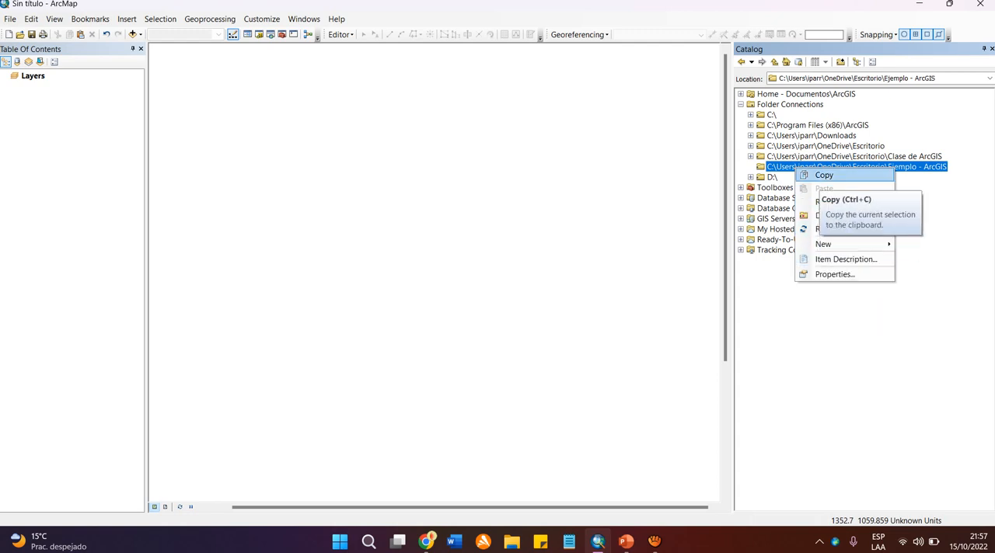
mouse_move(823, 244)
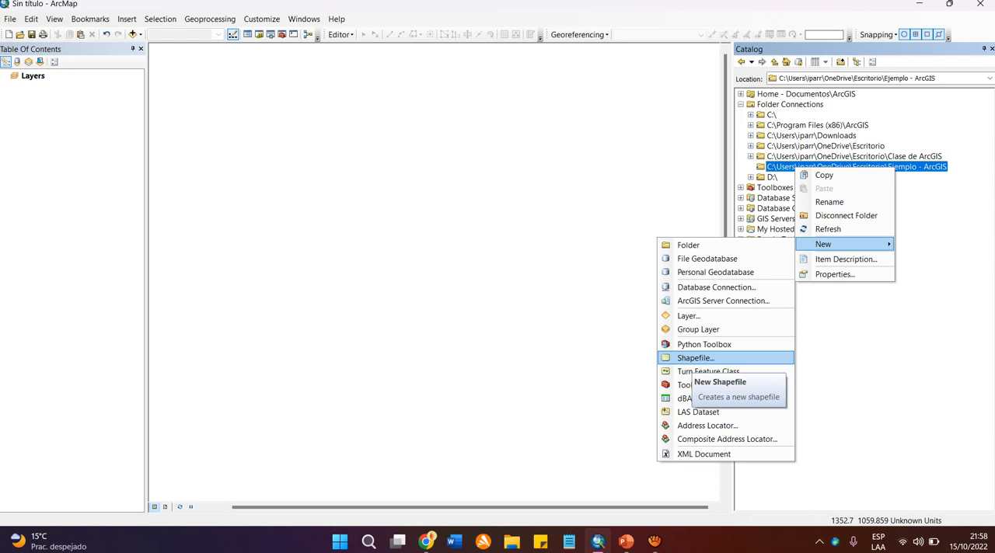
left_click(691, 359)
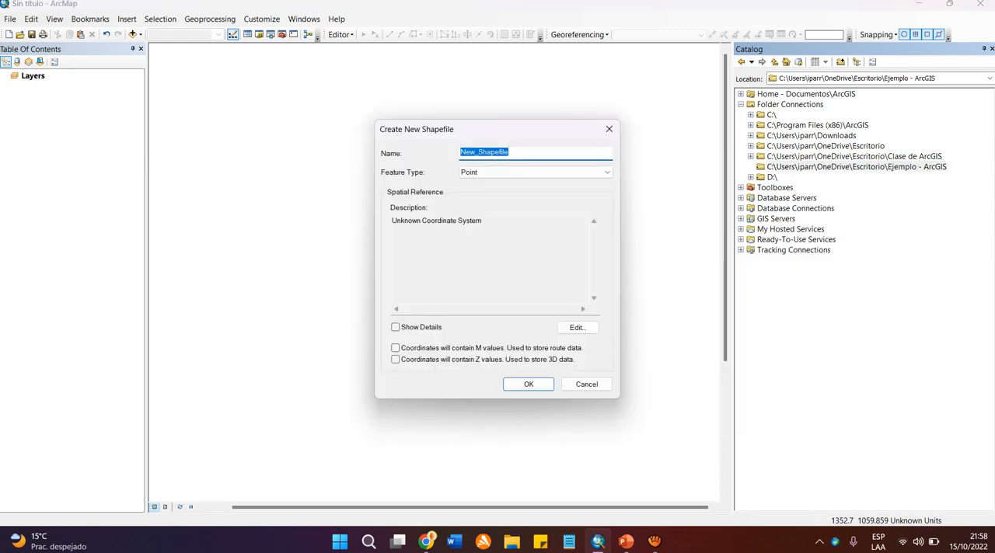
left_click_drag(497, 129, 458, 111)
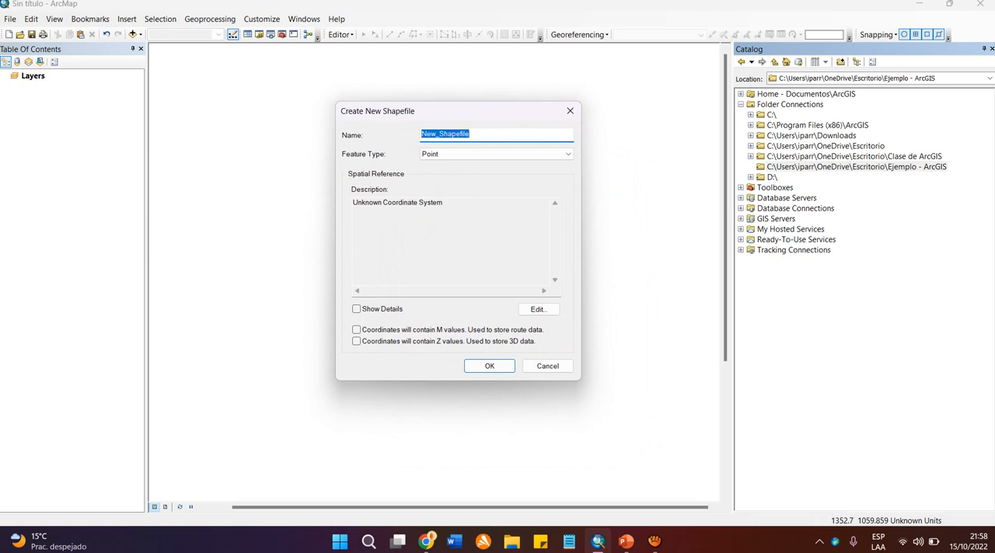
type("Pol")
key("BackSpace")
key("BackSpace")
key("BackSpace")
type("Poligono")
key("ctrl+a")
left_click(442, 135)
key("Tab")
Set the new shapefile's feature type to Polygon and look over its spatial reference description.
left_click(495, 154)
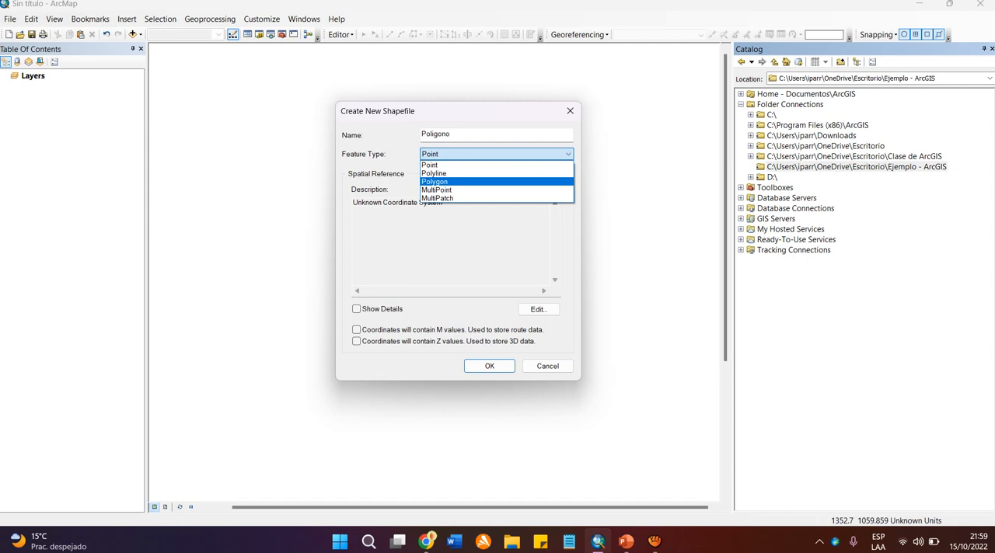
left_click(435, 182)
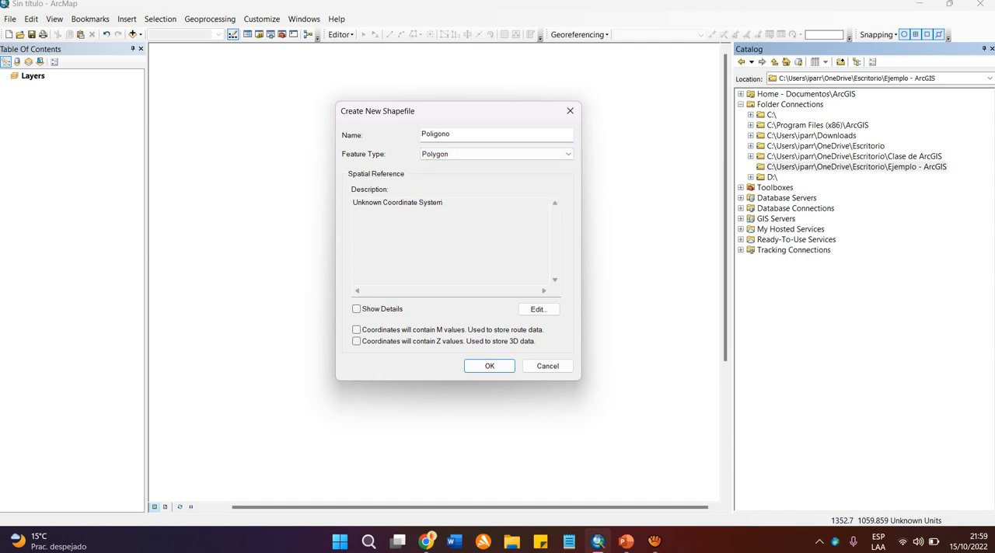
left_click(498, 153)
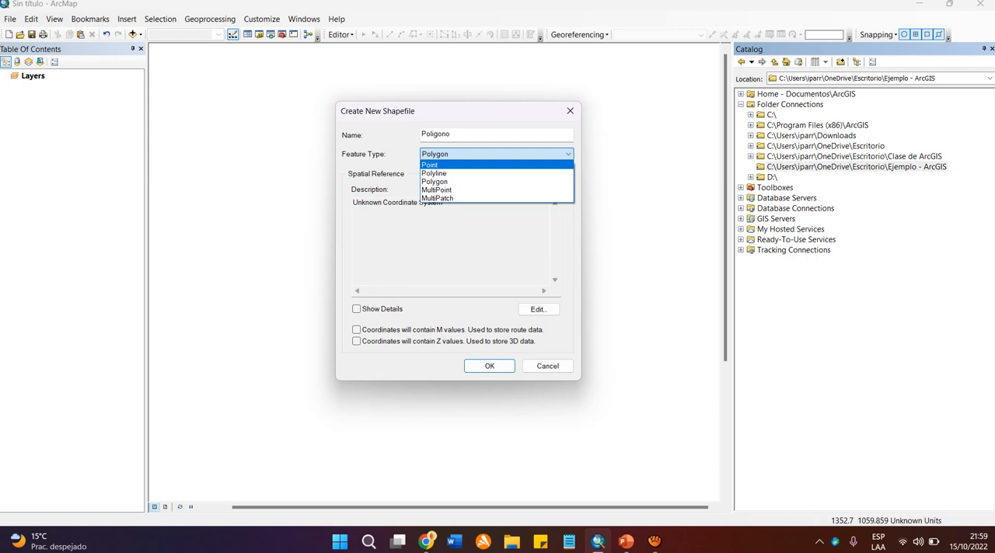
left_click(435, 182)
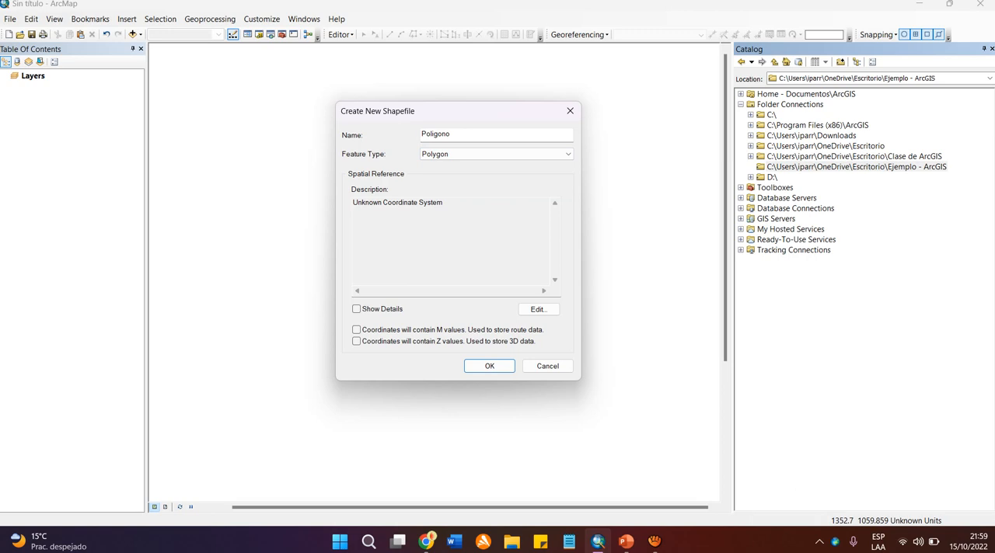
left_click_drag(353, 203, 444, 203)
left_click(449, 205)
left_click(420, 202)
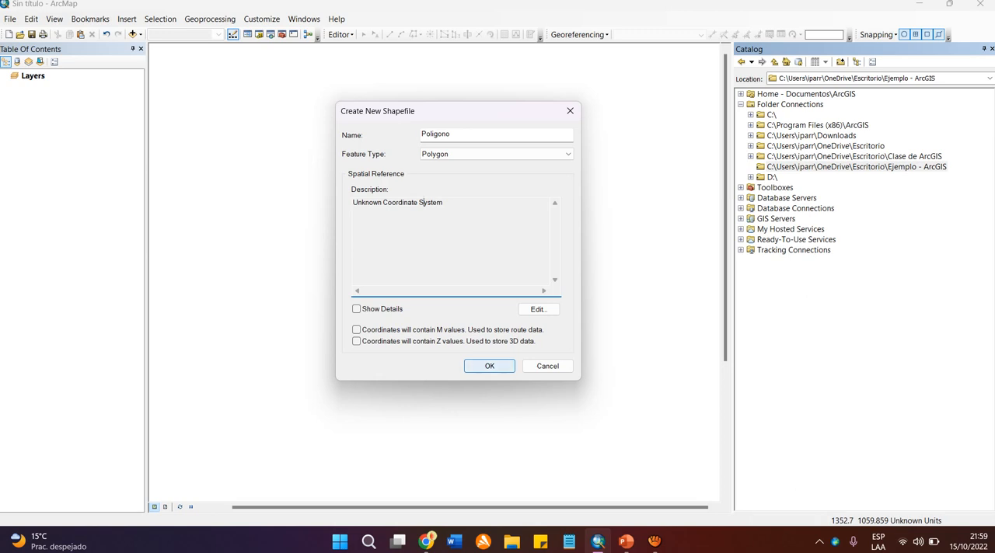
Create the Poligono shapefile without assigning a coordinate system, accepting the missing spatial reference, and deselect its layer.
left_click(489, 366)
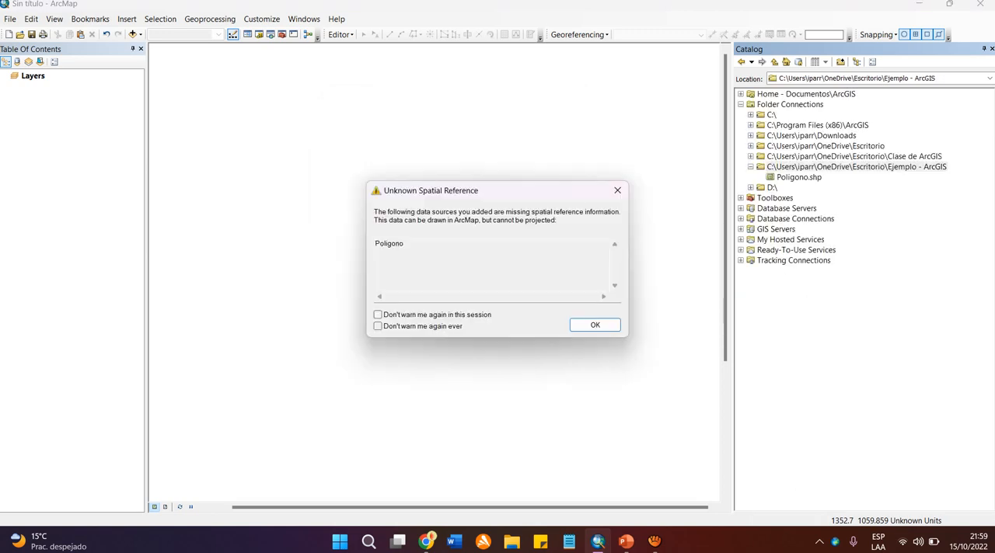
left_click_drag(498, 190, 404, 122)
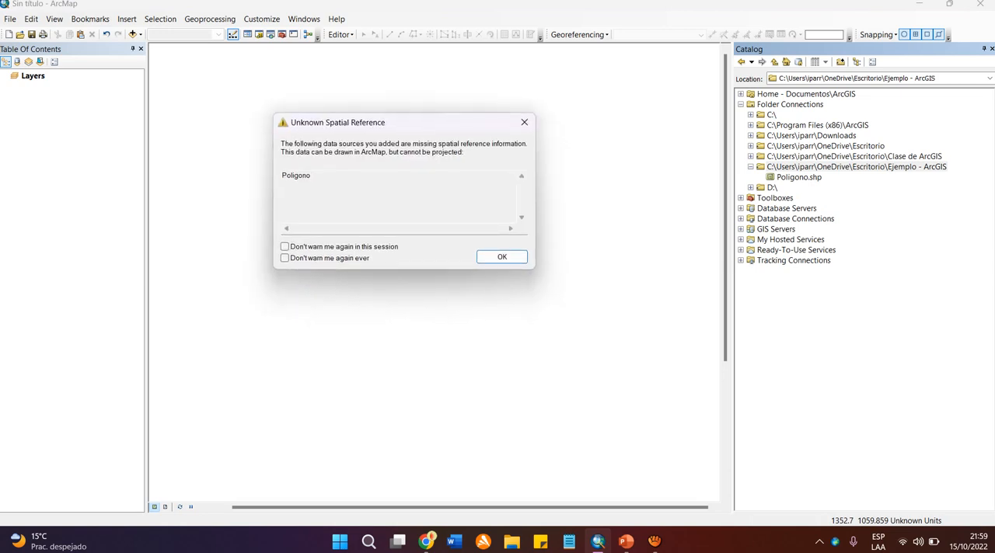
left_click(502, 257)
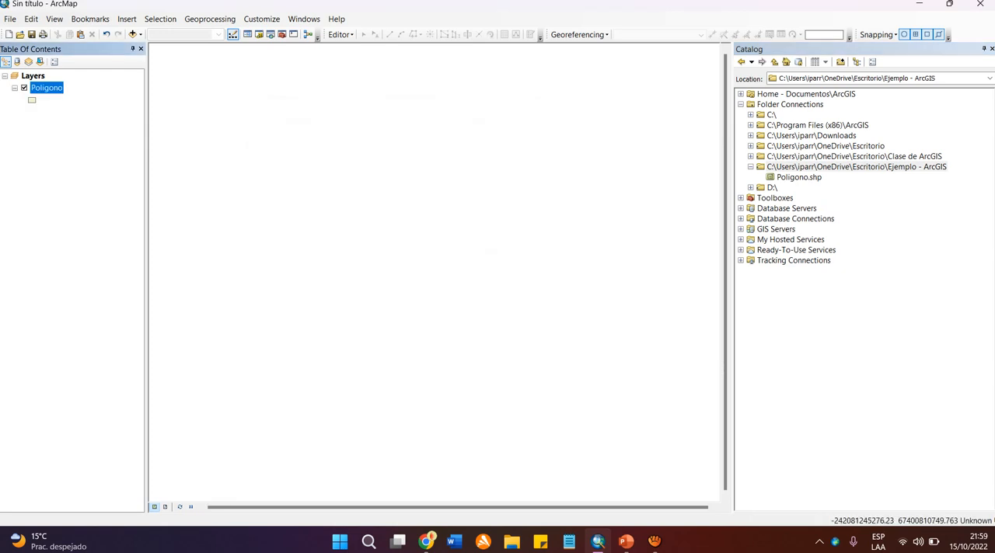
left_click(72, 194)
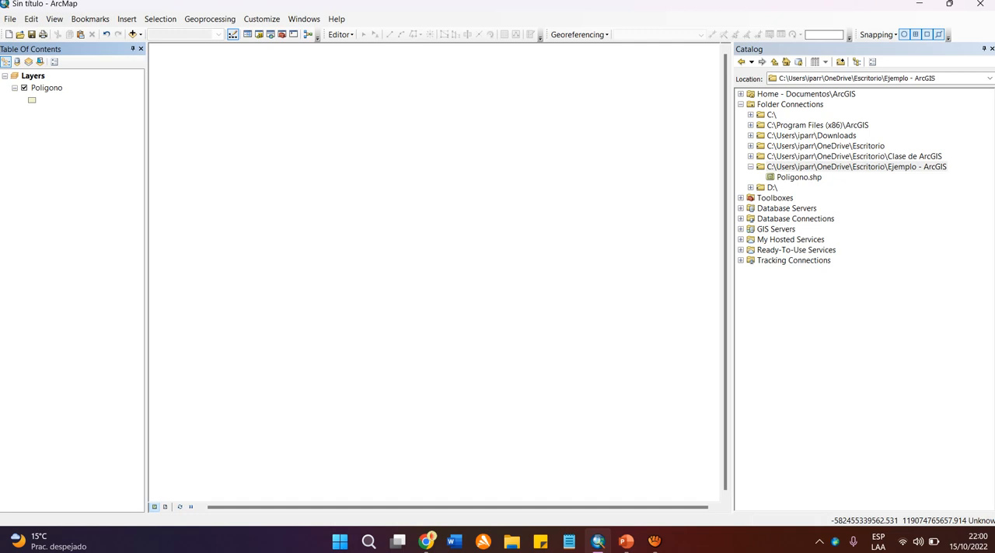
Remove the Poligono layer from the Table Of Contents and select the "Ejemplo - ArcGIS" folder in the Catalog.
left_click(48, 88)
right_click(53, 90)
right_click(43, 89)
left_click(77, 110)
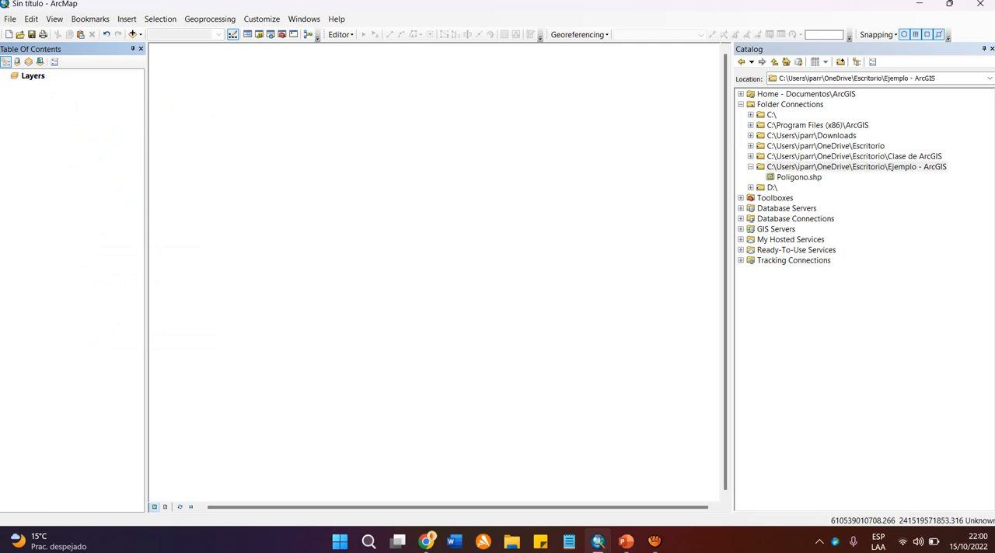
left_click(857, 167)
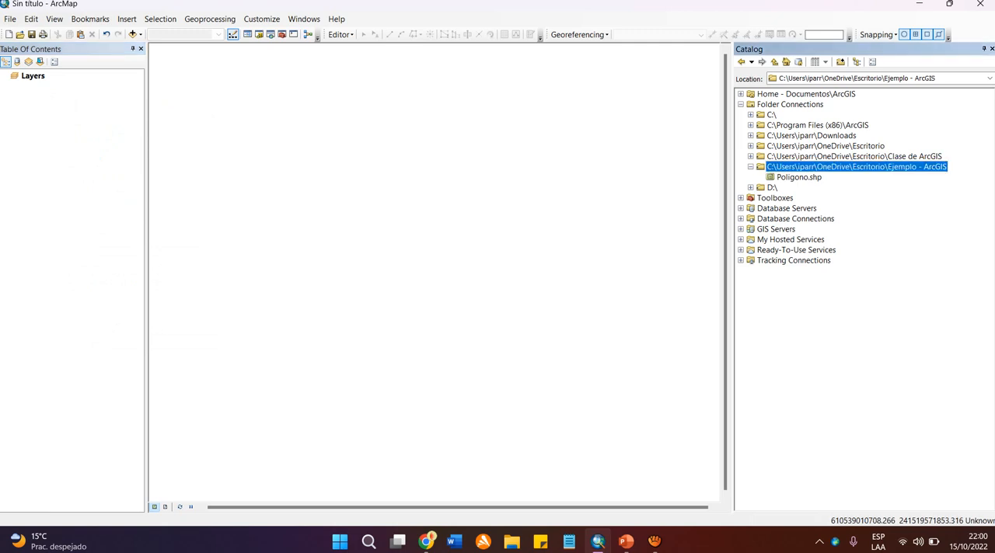
Delete Poligono.shp from the "Ejemplo - ArcGIS" folder connection in the Catalog and confirm the deletion.
left_click(751, 167)
left_click(751, 167)
left_click(799, 177)
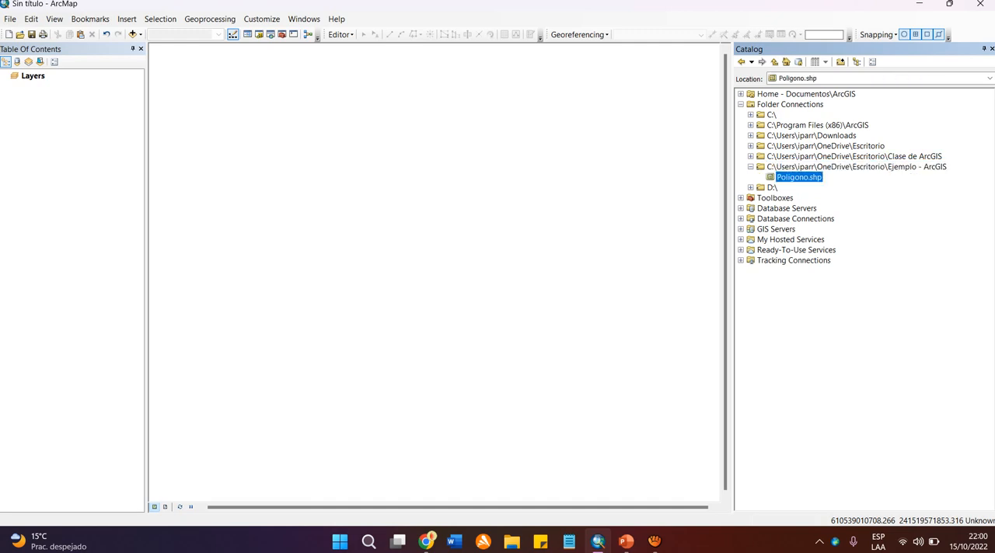
right_click(808, 177)
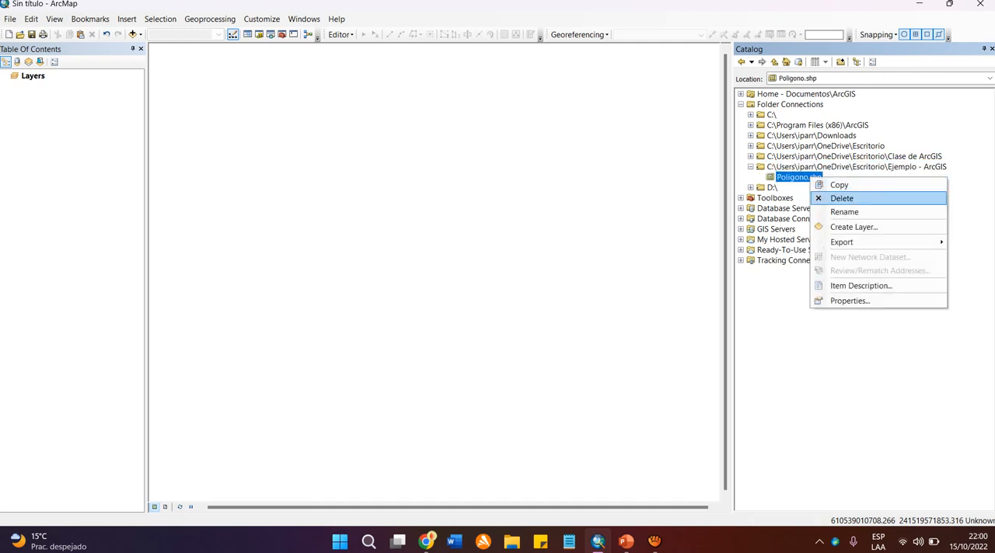
left_click(841, 198)
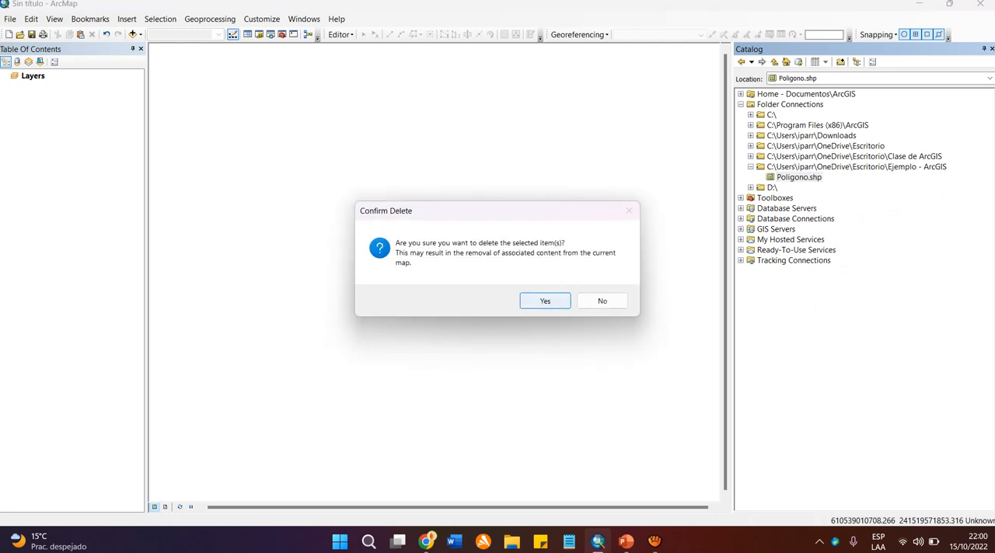
key("Return")
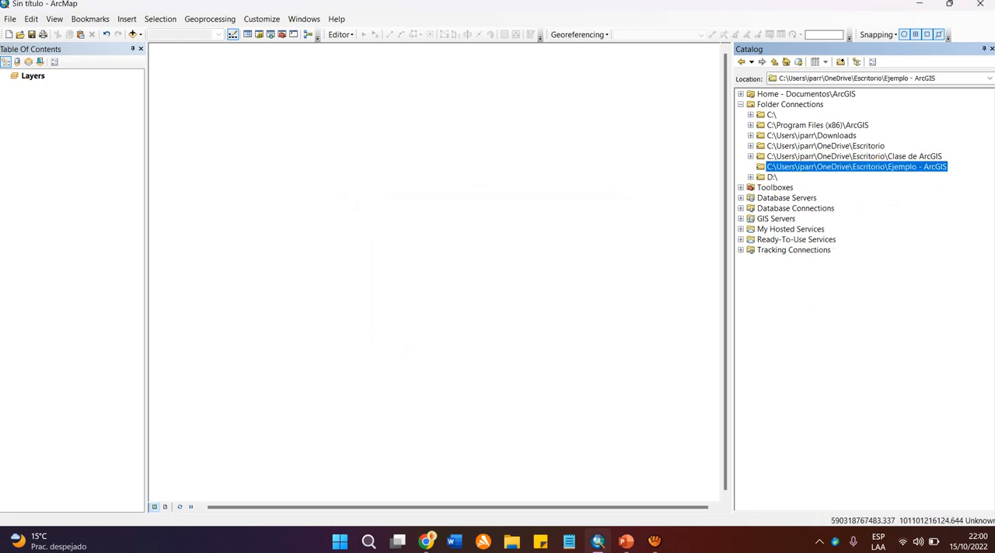
Start a new shapefile named "Poligono" in the "Ejemplo - ArcGIS" folder, with feature type Polygon.
right_click(810, 168)
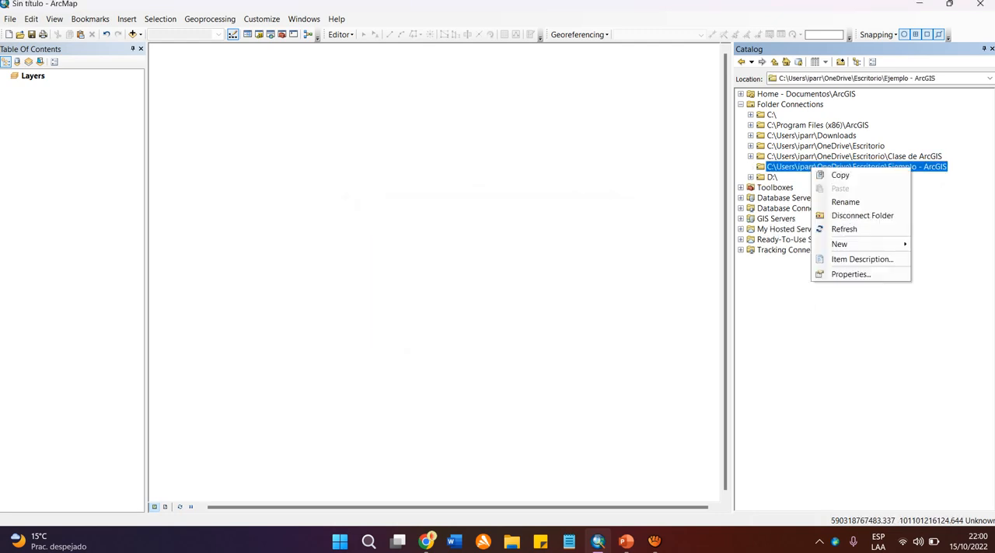
mouse_move(840, 244)
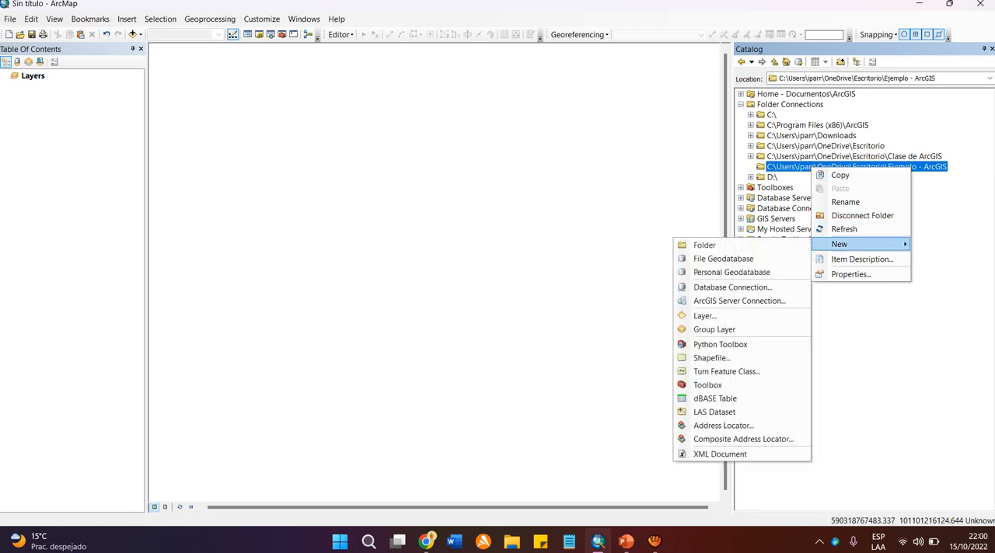
left_click(711, 357)
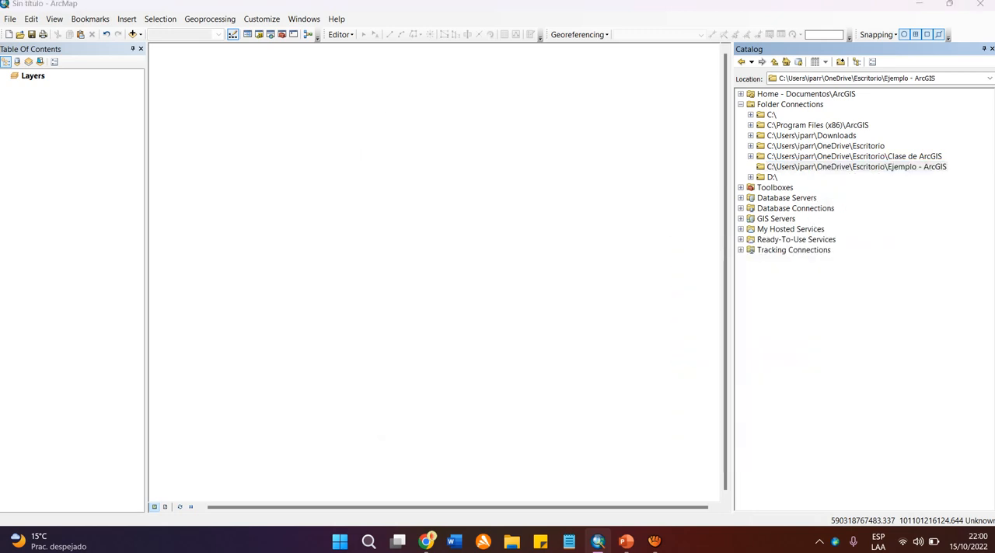
type("Poligono")
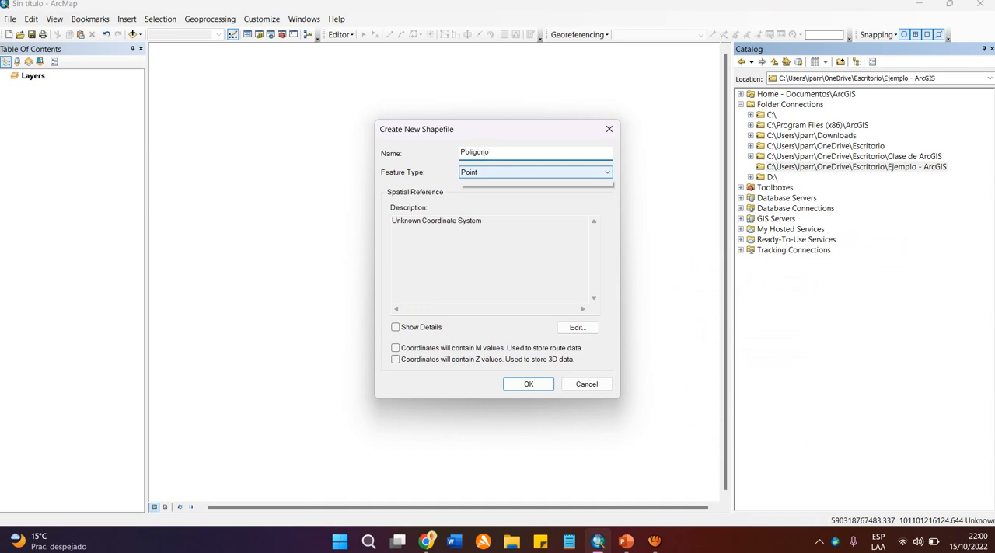
left_click(534, 172)
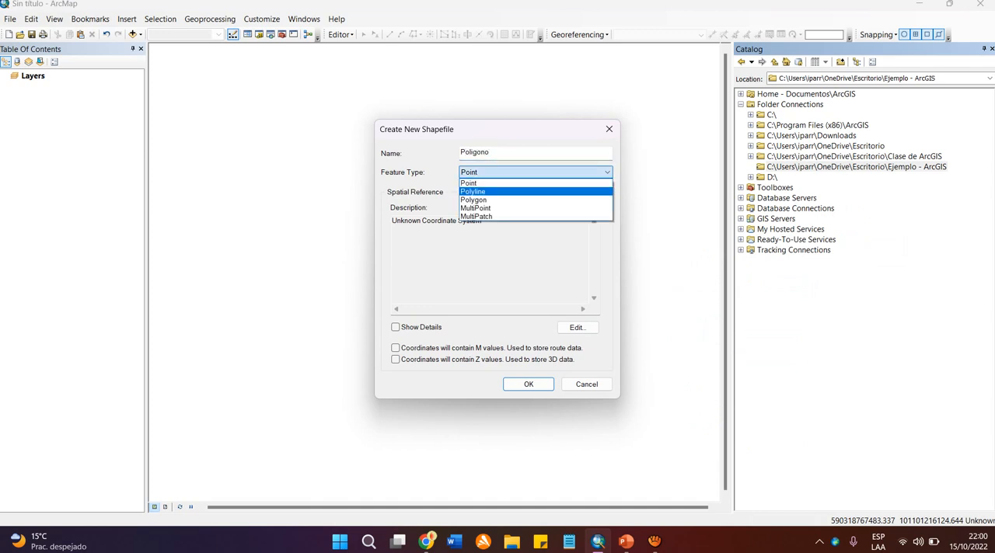
left_click(497, 194)
left_click(489, 257)
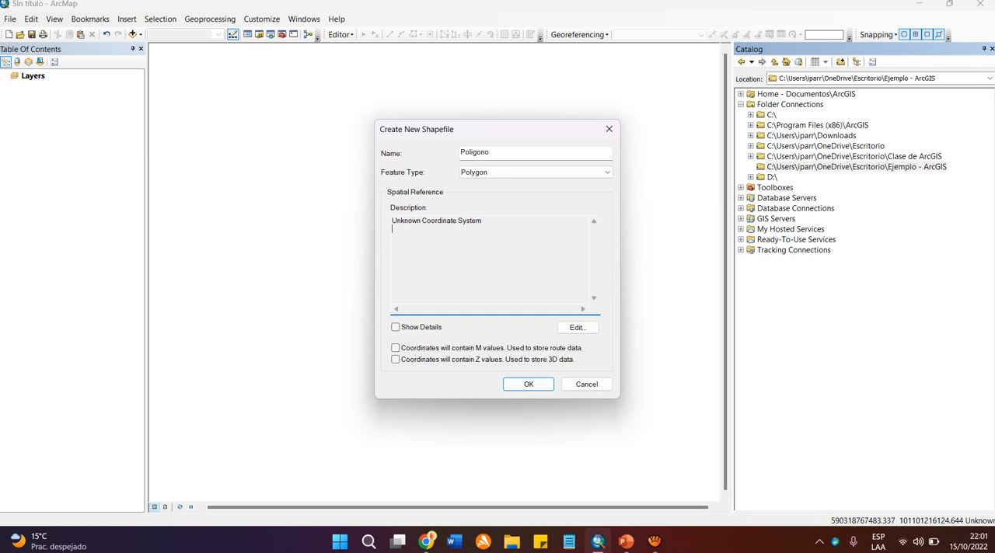
left_click_drag(482, 220, 392, 221)
left_click(394, 229)
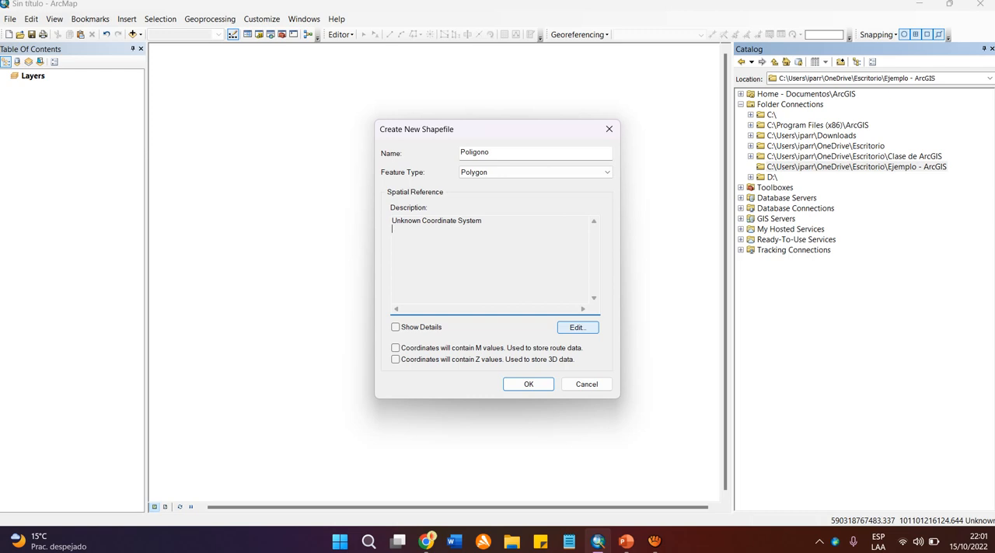
Edit the shapefile's spatial reference and browse the projected coordinate systems to UTM, WGS 1984, Southern Hemisphere.
left_click(577, 327)
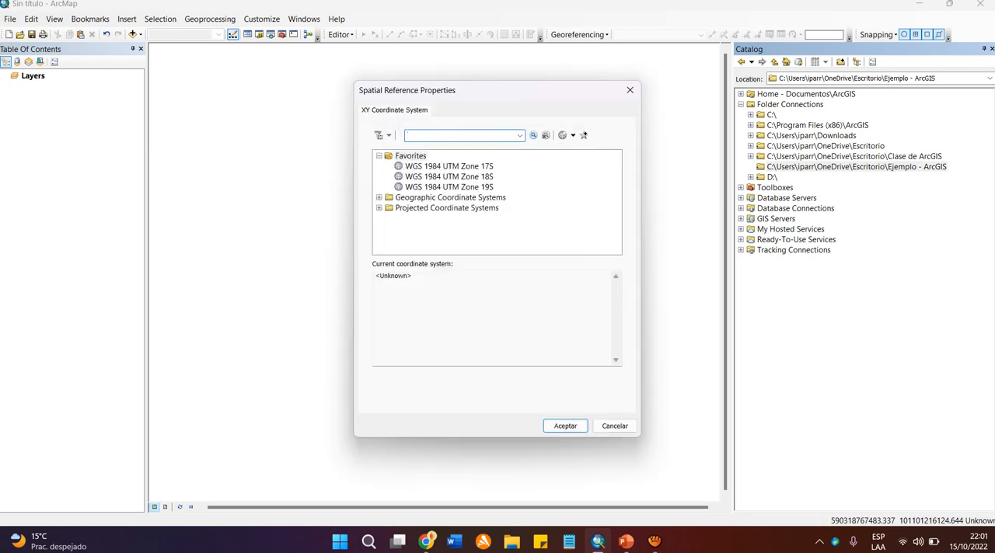
left_click(379, 157)
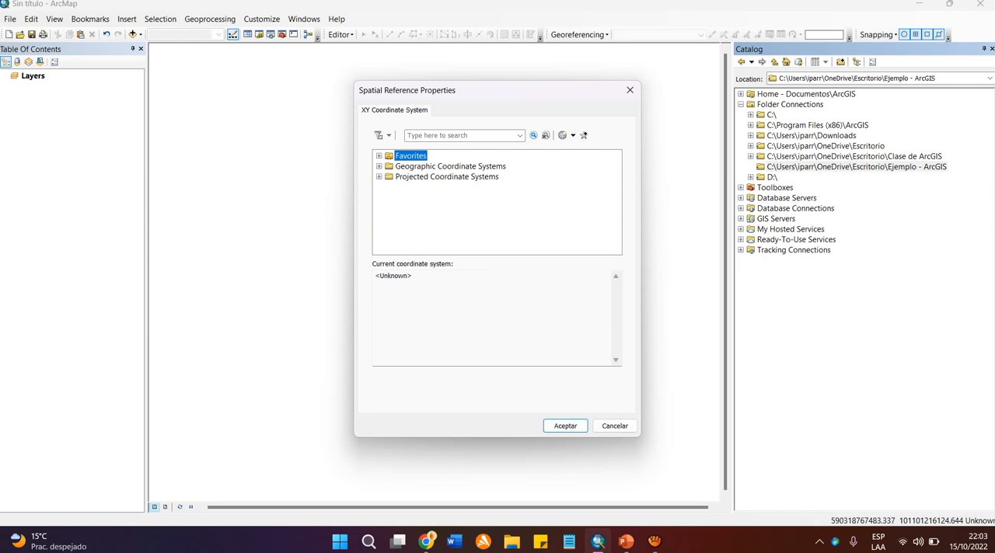
left_click(446, 177)
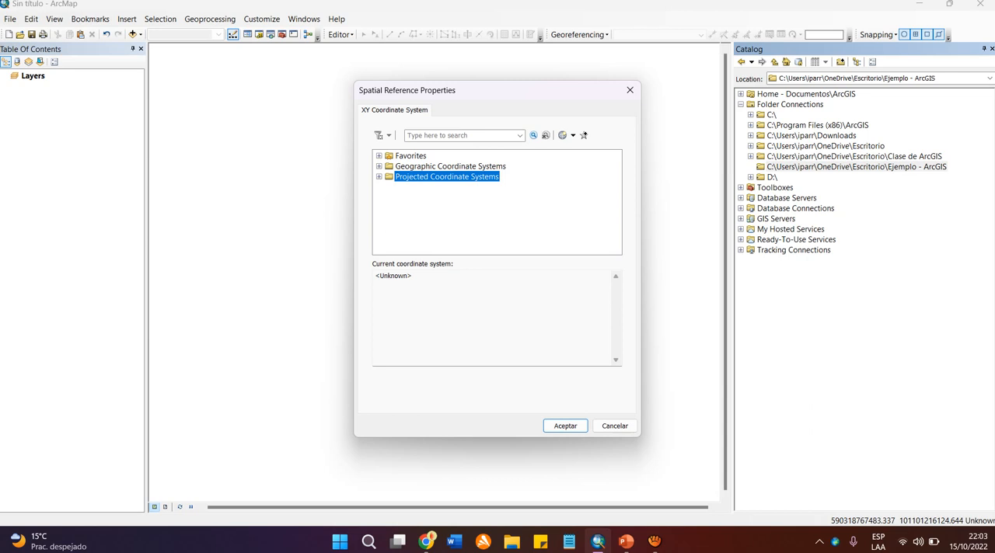
left_click(378, 177)
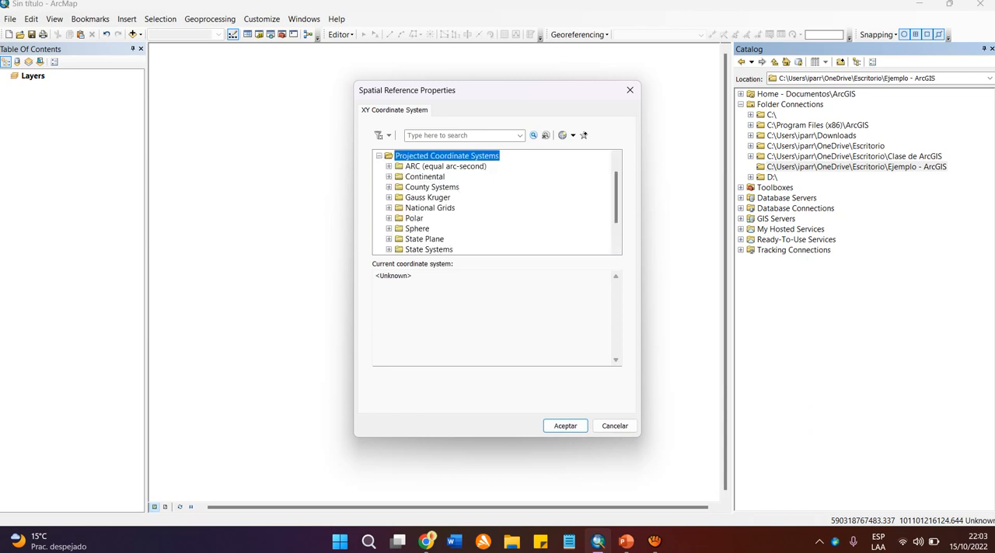
scroll(616, 198, "down", 2)
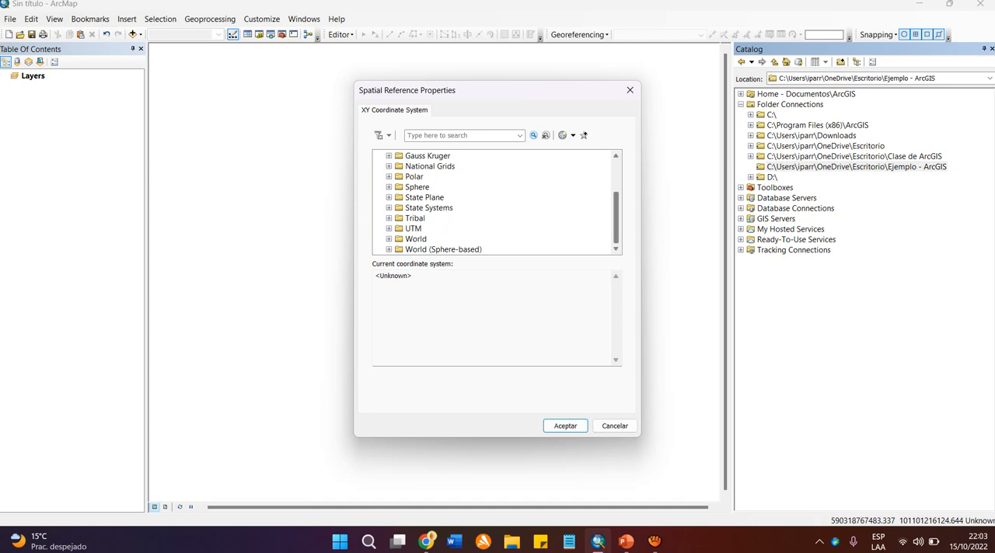
left_click(389, 229)
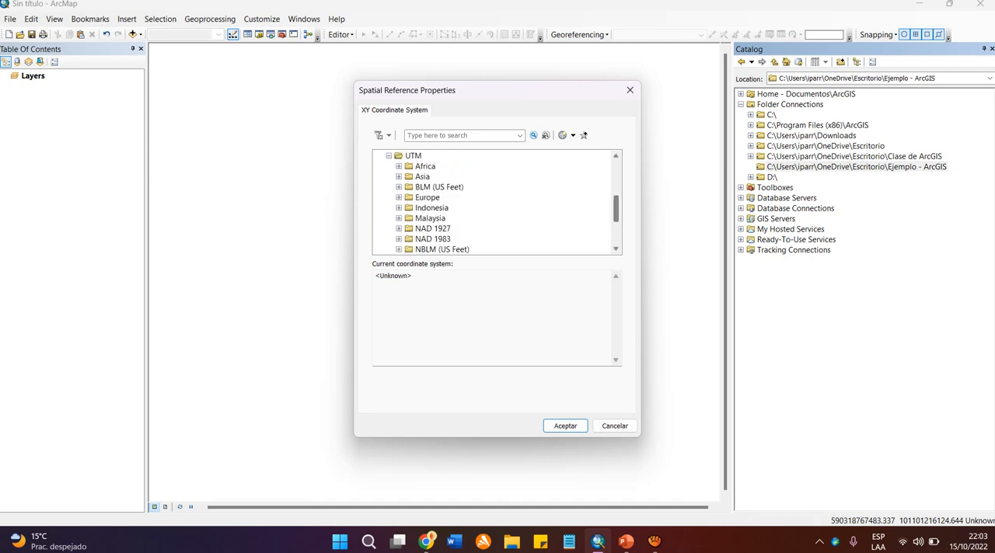
scroll(496, 202, "down", 2)
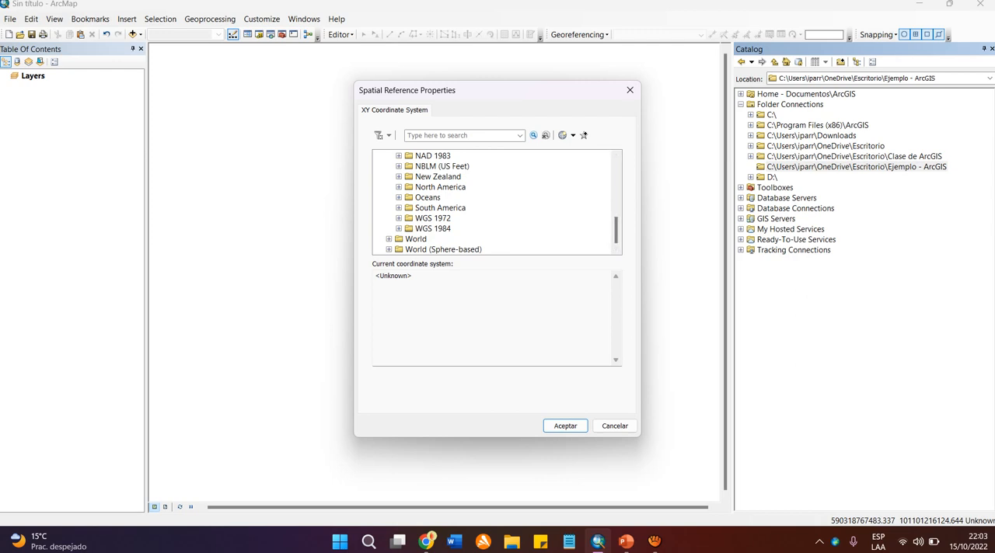
left_click(399, 229)
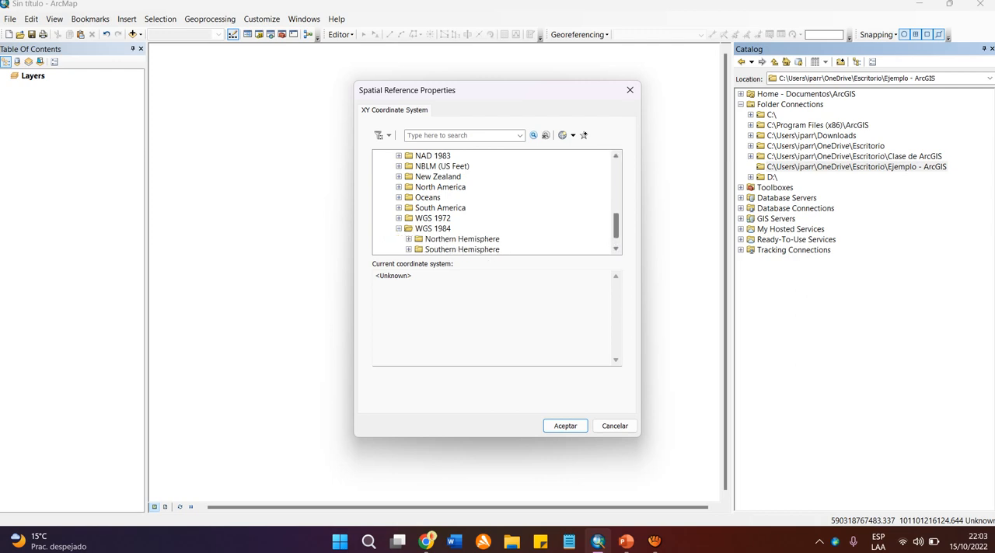
scroll(495, 203, "down", 1)
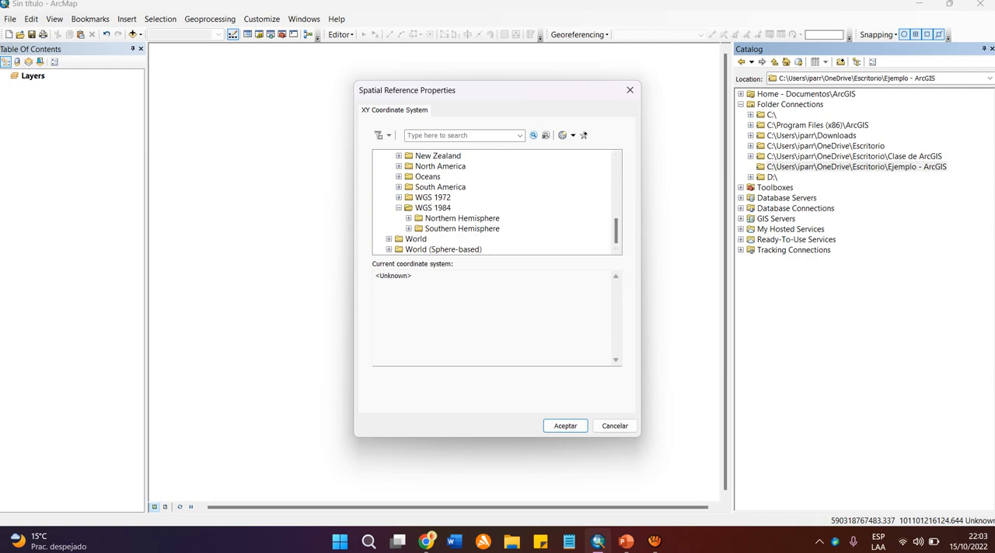
left_click(409, 229)
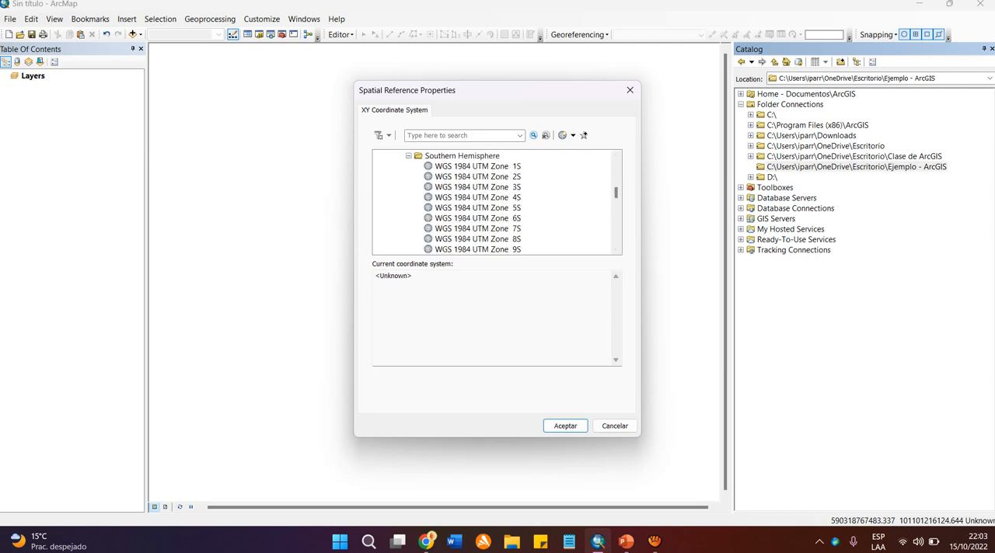
Compare WGS 1984 UTM zones 17S, 18S and 19S, and assign WGS 1984 UTM Zone 18S to the shapefile.
mouse_move(616, 192)
left_mouse_down()
mouse_move(616, 237)
mouse_move(615, 204)
left_mouse_up()
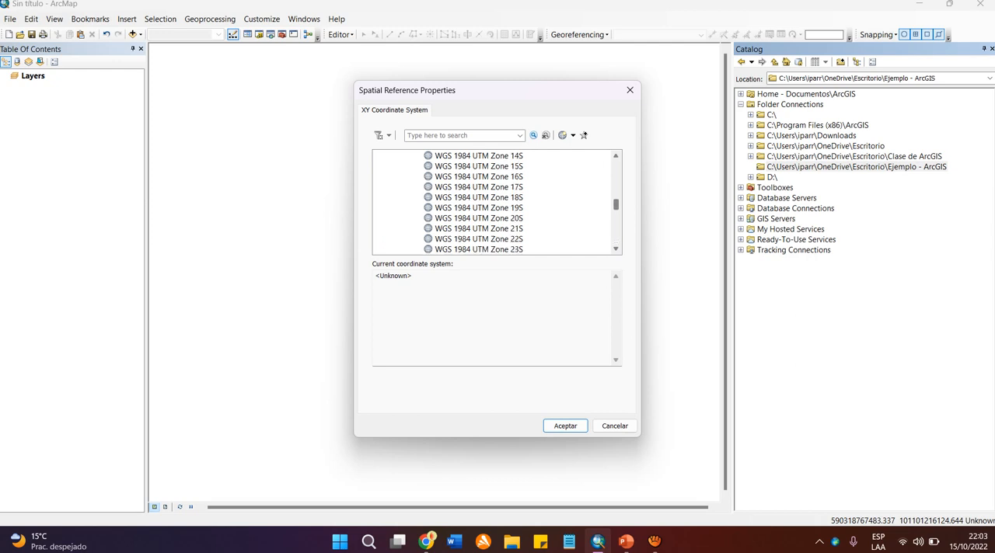
left_click(479, 187)
left_click(478, 198)
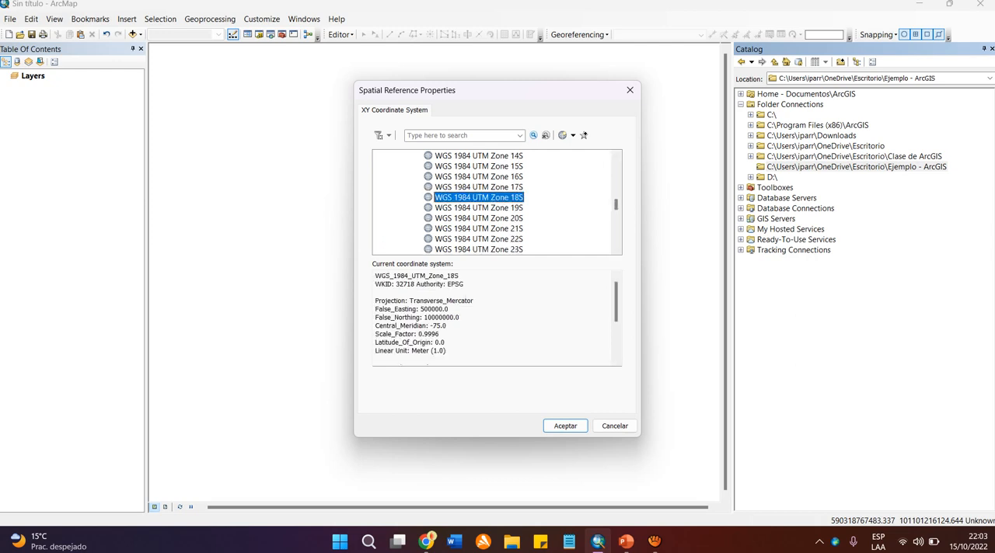
left_click(478, 207)
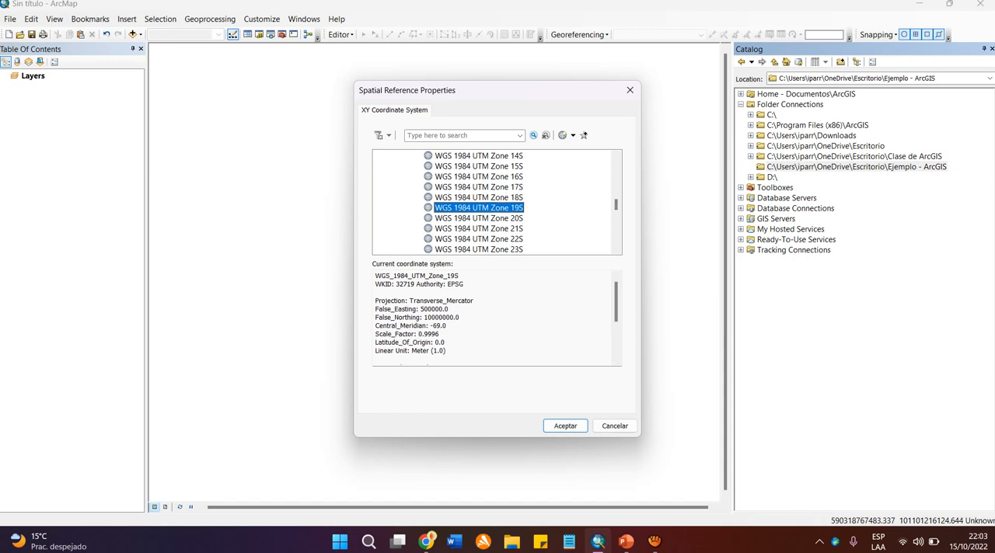
left_click(478, 197)
left_click(479, 187)
left_click(478, 208)
left_click(479, 197)
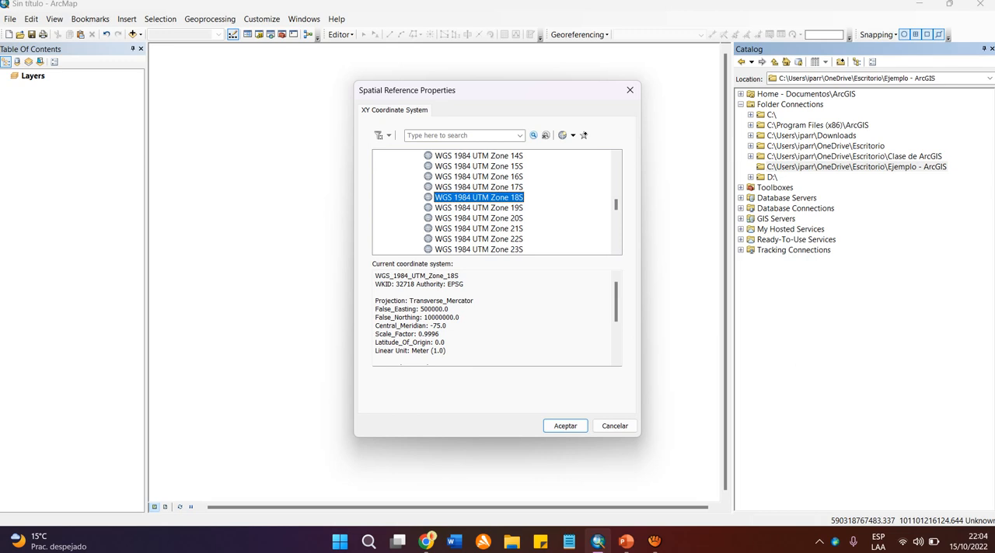
left_click(479, 208)
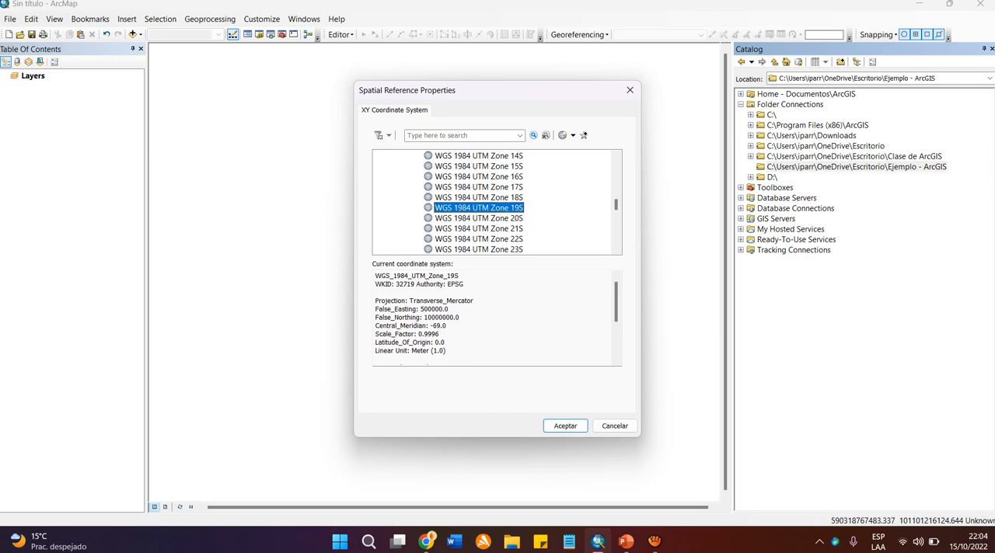
left_click(479, 197)
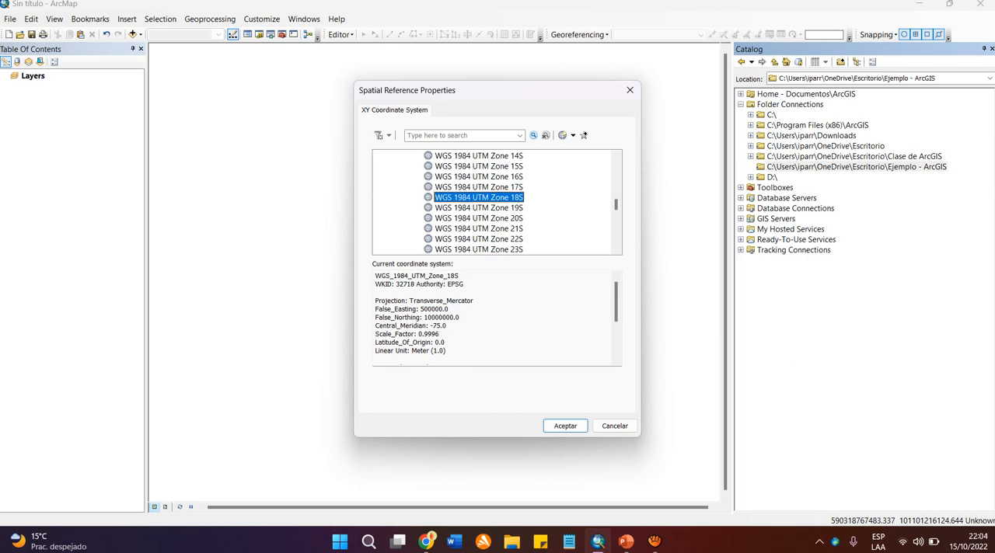
left_click(565, 426)
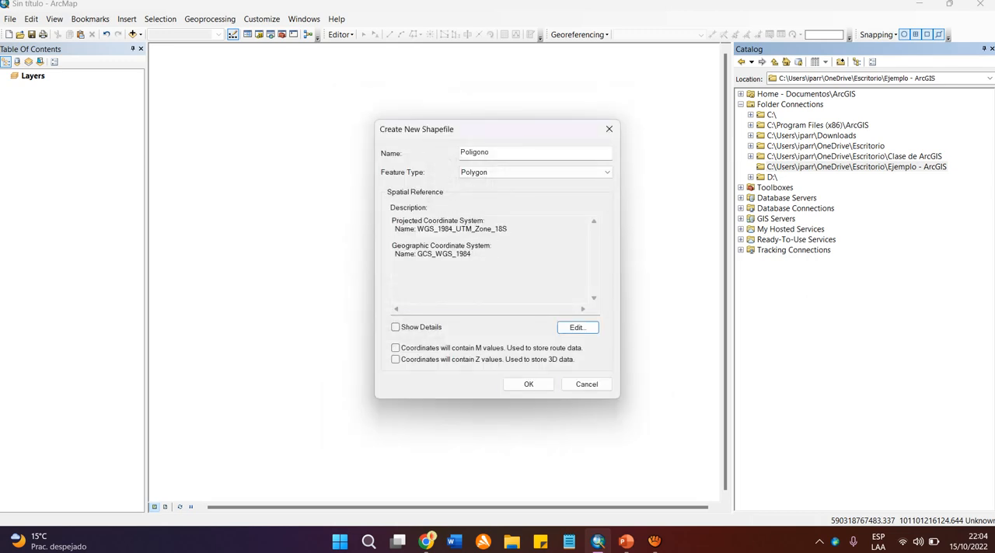
Examine the projected and geographic coordinate system names in the new shapefile's spatial reference description.
left_click_drag(391, 221, 472, 254)
left_click(476, 268)
left_click(464, 254)
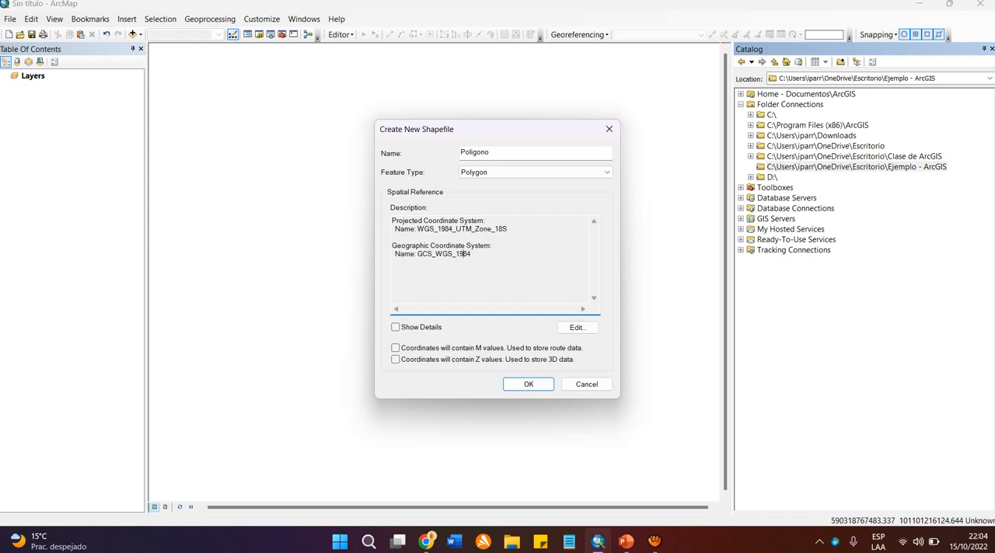
left_click_drag(471, 254, 421, 254)
left_click(421, 254)
left_click_drag(391, 221, 507, 229)
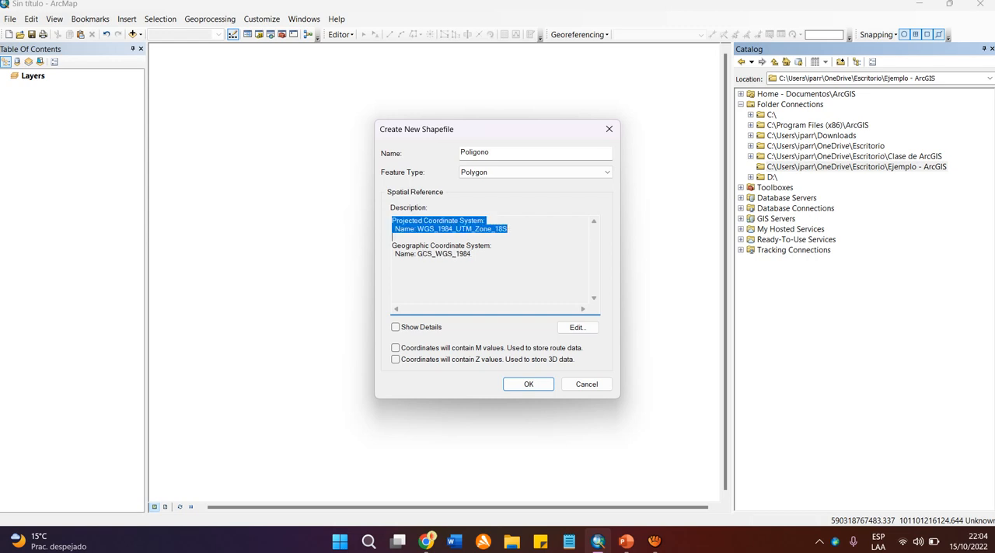
left_click(508, 229)
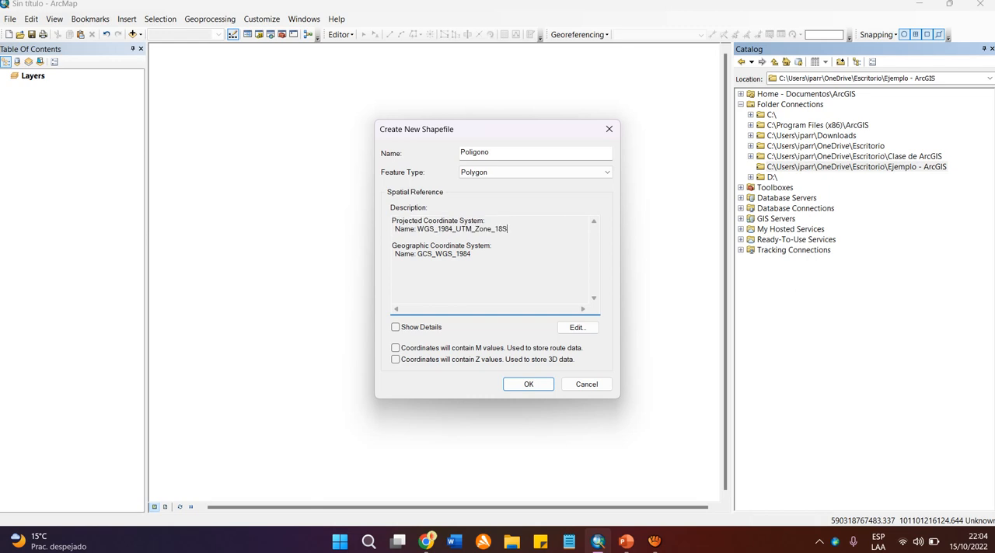
left_click_drag(508, 229, 392, 221)
left_click(455, 229)
left_click(392, 221)
left_click_drag(472, 254, 508, 229)
left_click(508, 229)
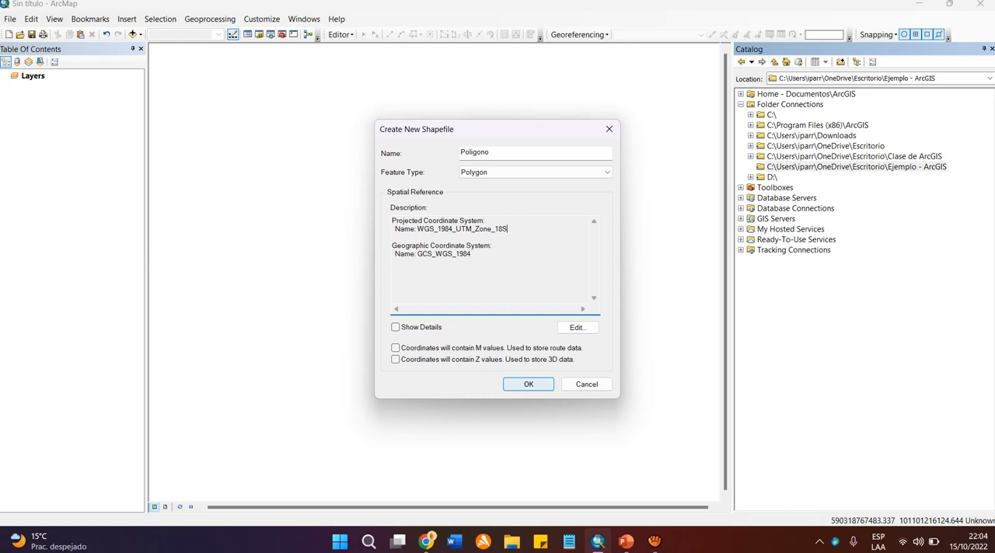
Create the Poligono shapefile with its assigned coordinate system and select Poligono.shp in the "Ejemplo - ArcGIS" folder.
left_click(529, 384)
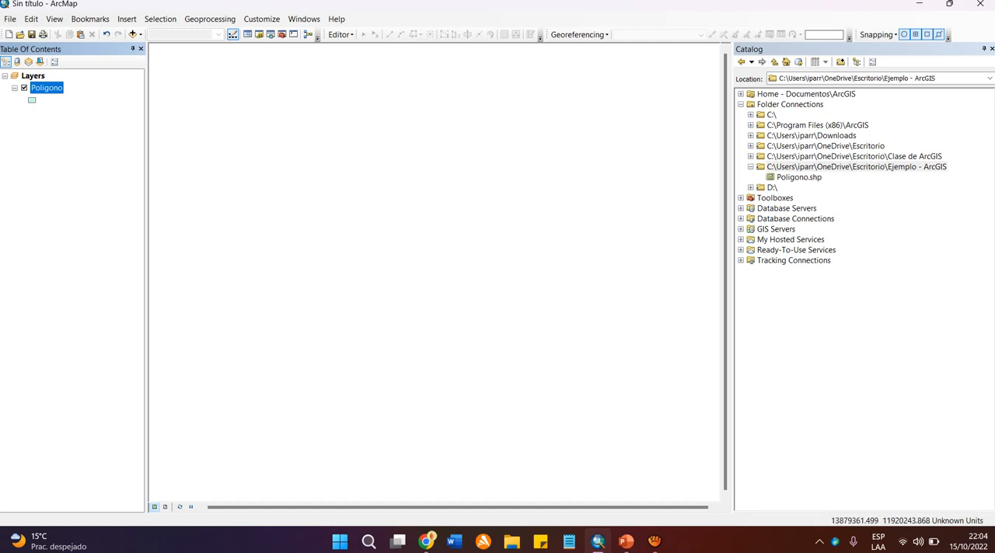
left_click(856, 167)
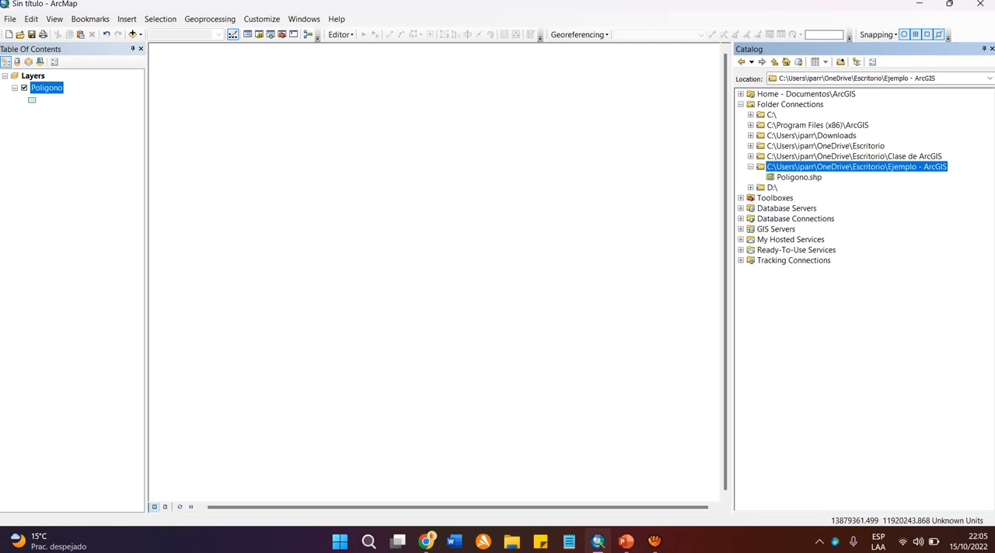
left_click(798, 177)
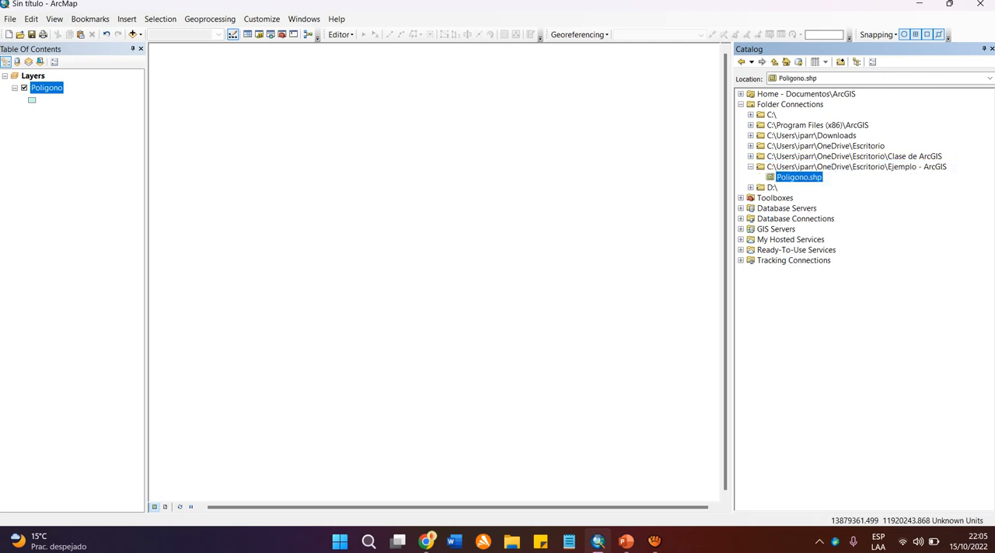
Start a new shapefile in the "Ejemplo - ArcGIS" folder, name it Linea and set its feature type to Polyline.
right_click(808, 167)
mouse_move(836, 245)
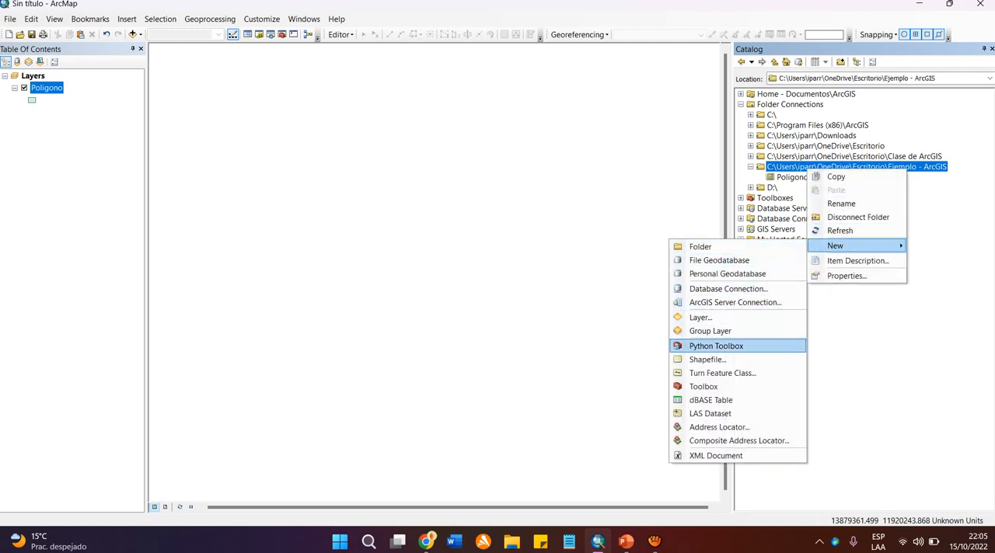
left_click(707, 359)
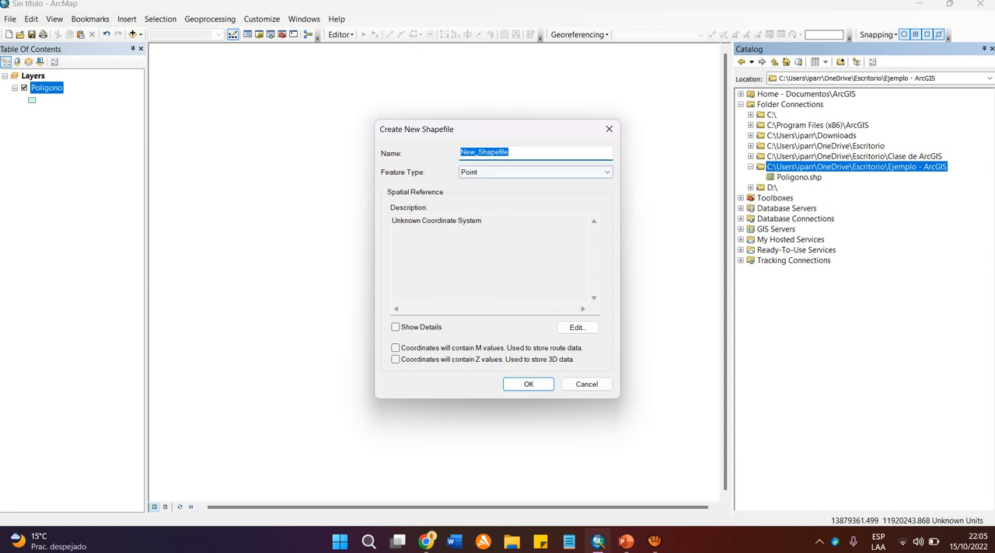
type("Linea")
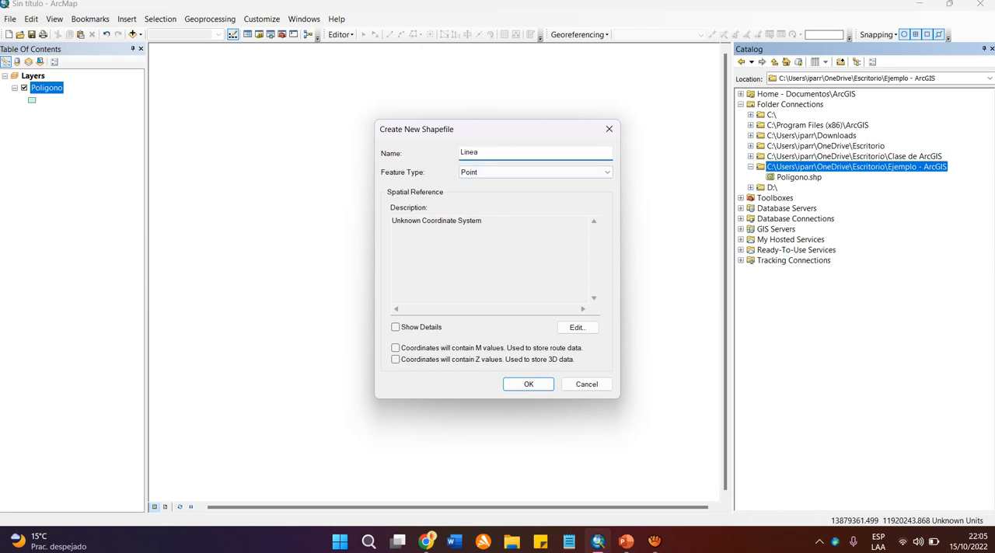
left_click(607, 172)
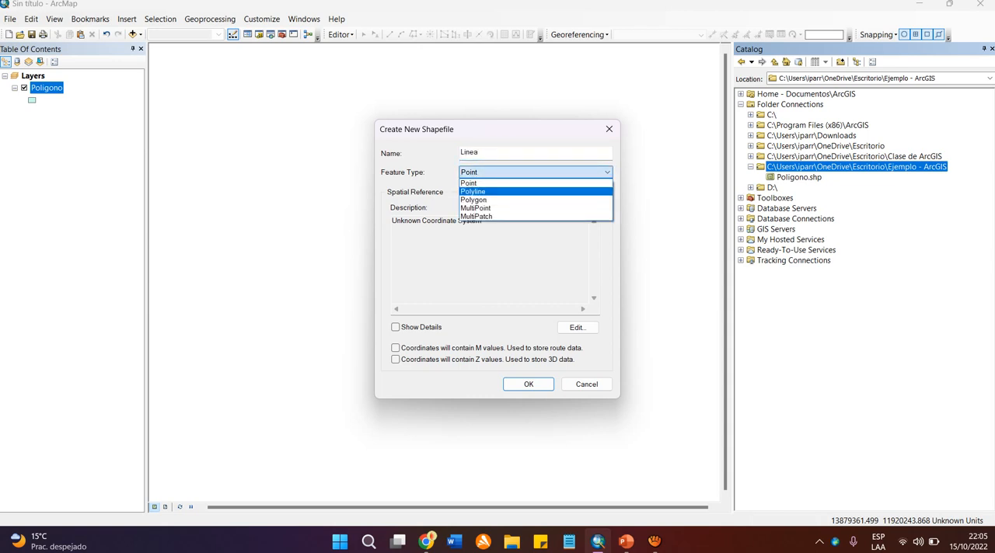
left_click(497, 192)
Edit Linea's spatial reference and remove WGS 1984 UTM Zone 18S from the favorite coordinate systems.
left_click(577, 327)
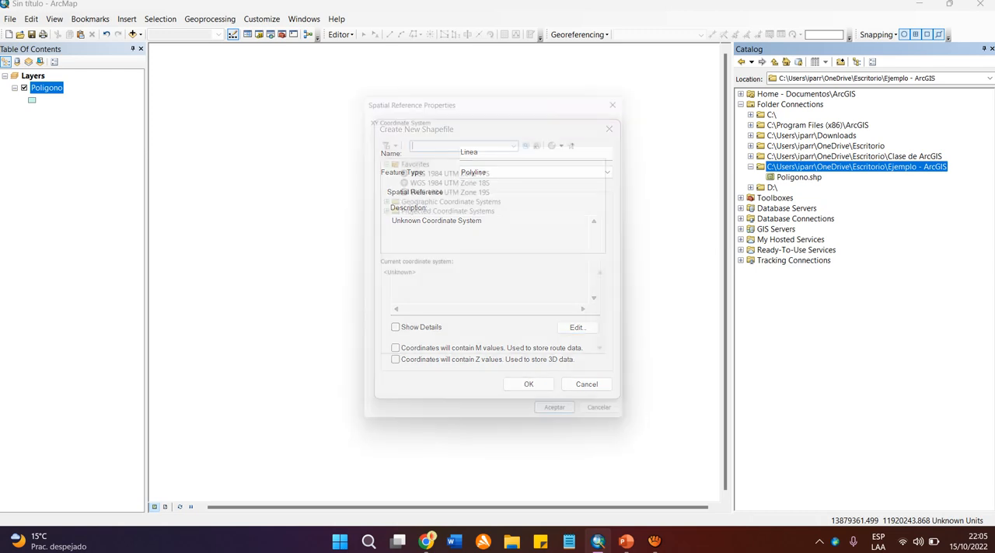
left_click(449, 176)
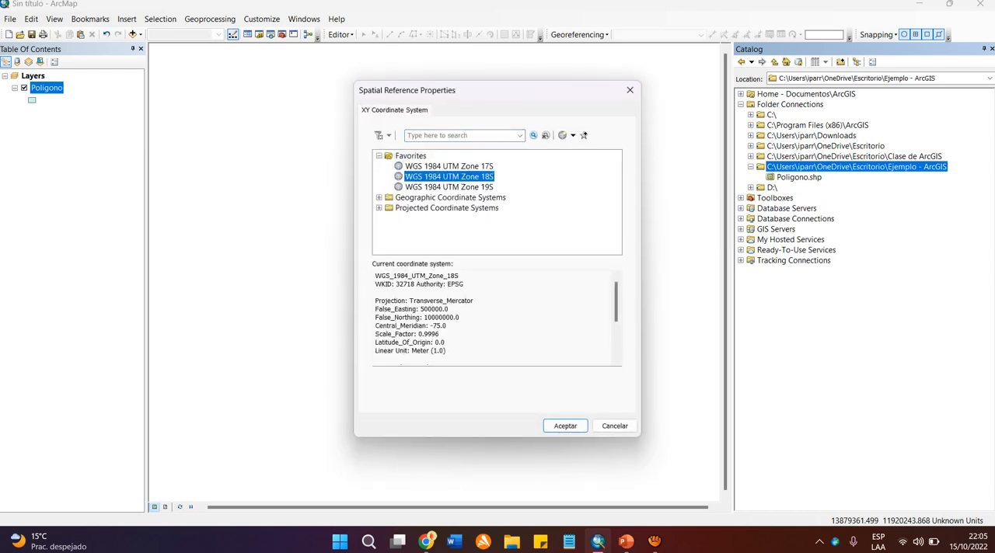
right_click(449, 178)
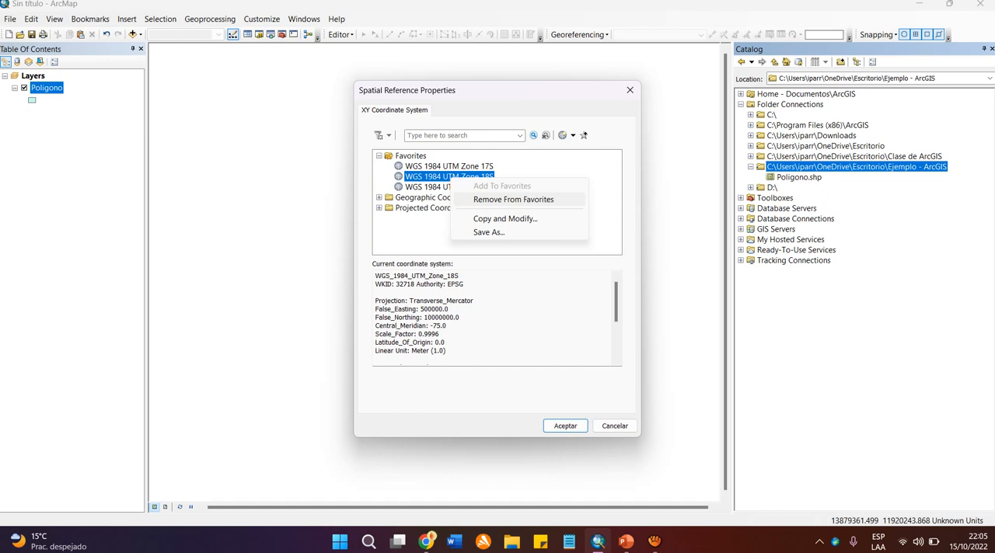
left_click(513, 199)
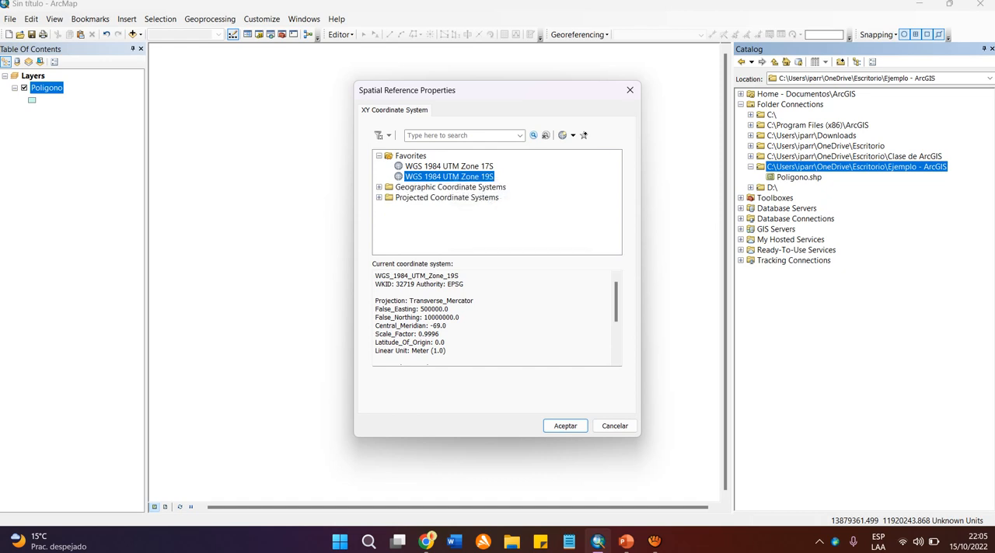
Collapse the favorites and expand the projected coordinate systems to the UTM, WGS 1984, Southern Hemisphere zones around 18S.
key("Left")
key("Left")
key("Down")
key("Down")
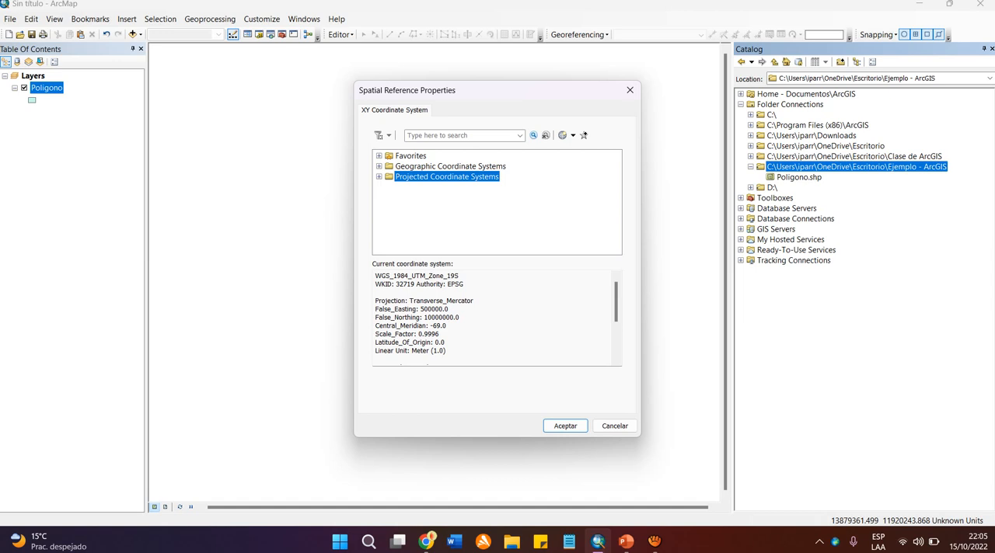
key("Right")
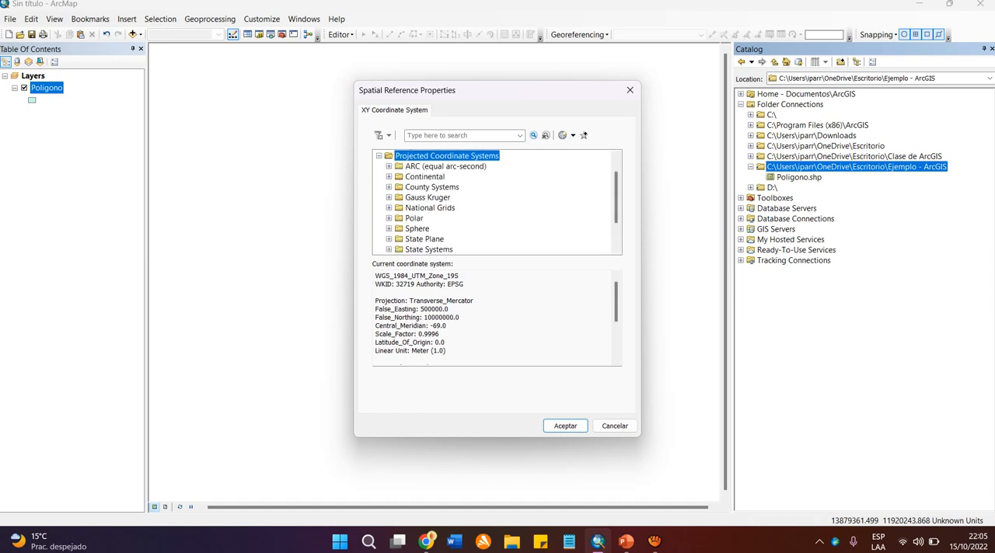
scroll(498, 202, "down", 2)
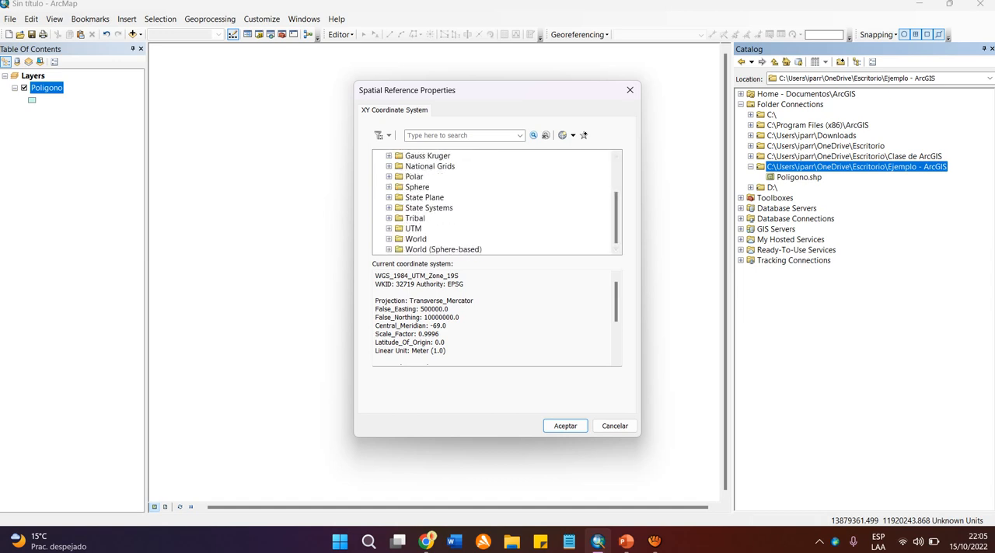
left_click(388, 229)
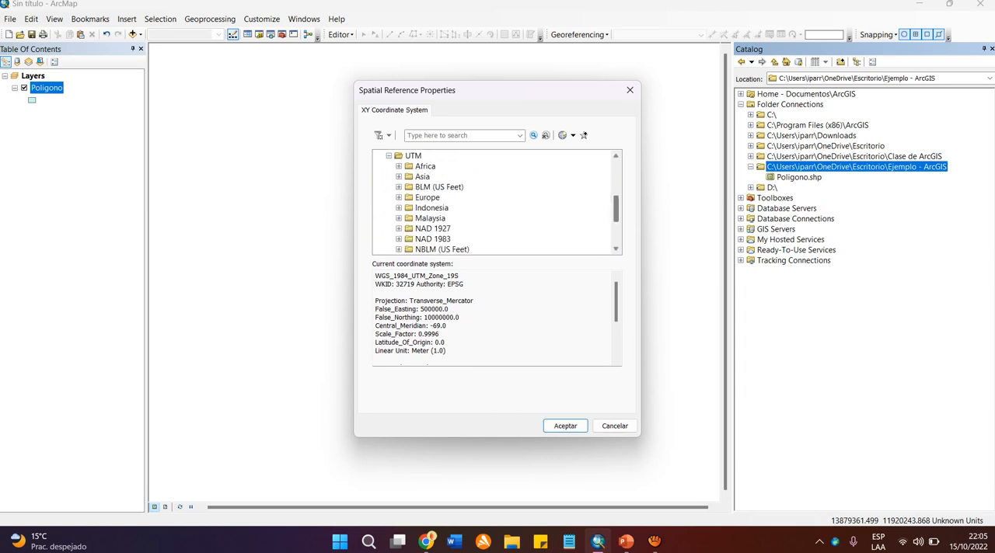
scroll(498, 202, "down", 3)
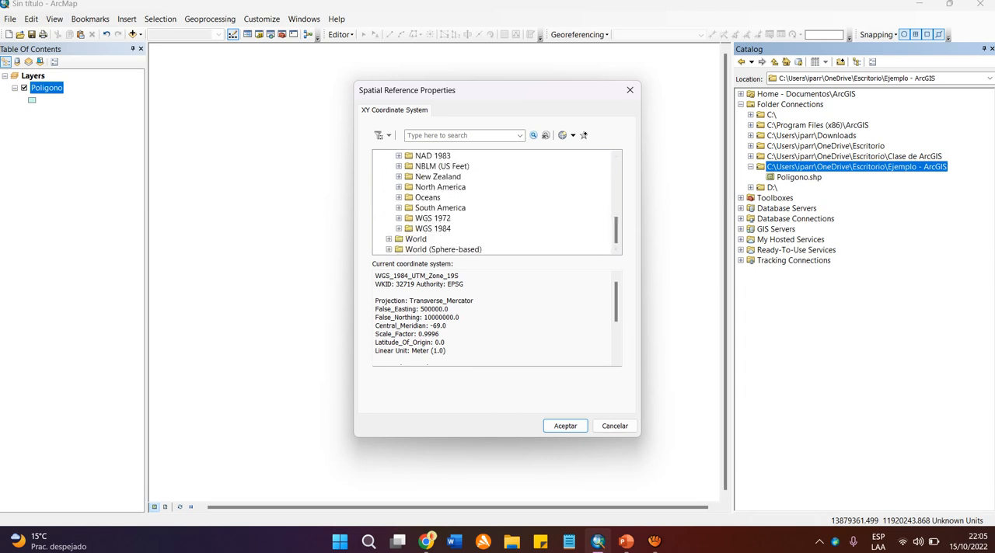
left_click(399, 229)
left_click(408, 250)
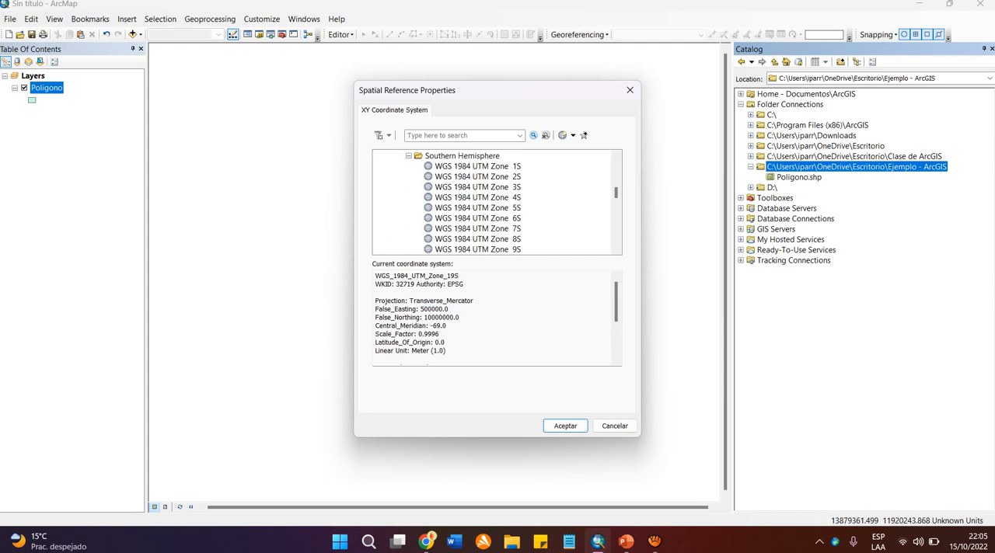
scroll(494, 202, "down", 5)
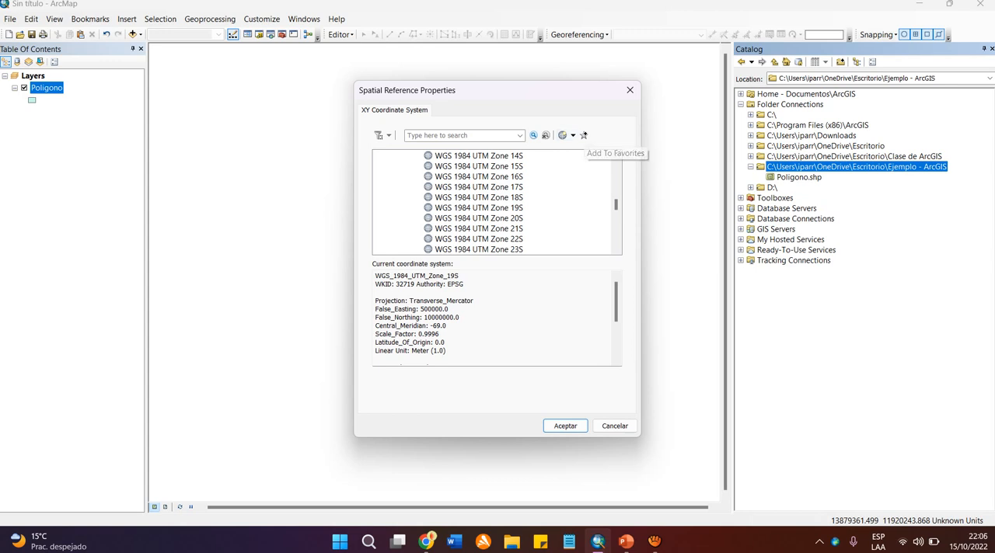
Add WGS 1984 UTM Zone 18S to the favorites, and create the Linea shapefile with this coordinate system.
left_click(478, 198)
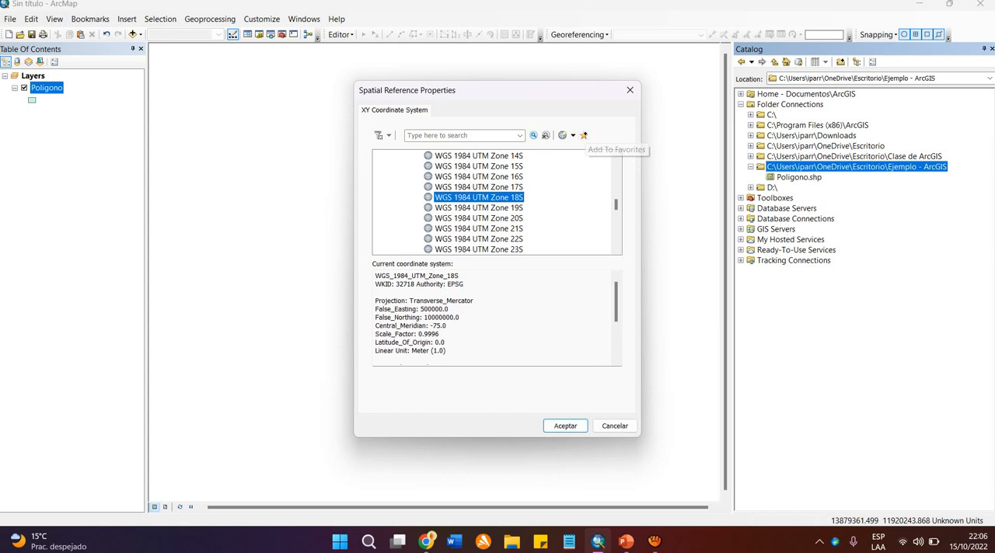
left_click(583, 135)
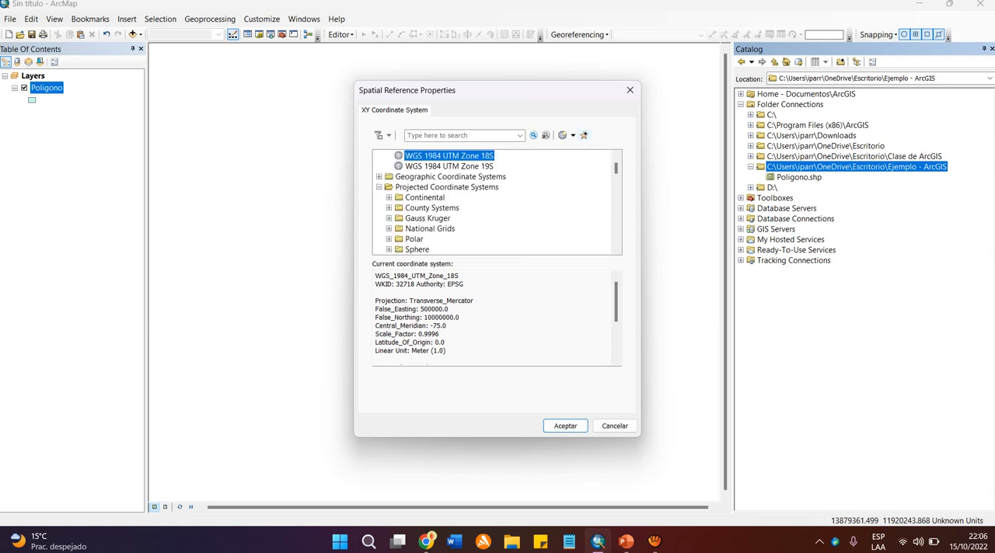
scroll(497, 202, "up", 1)
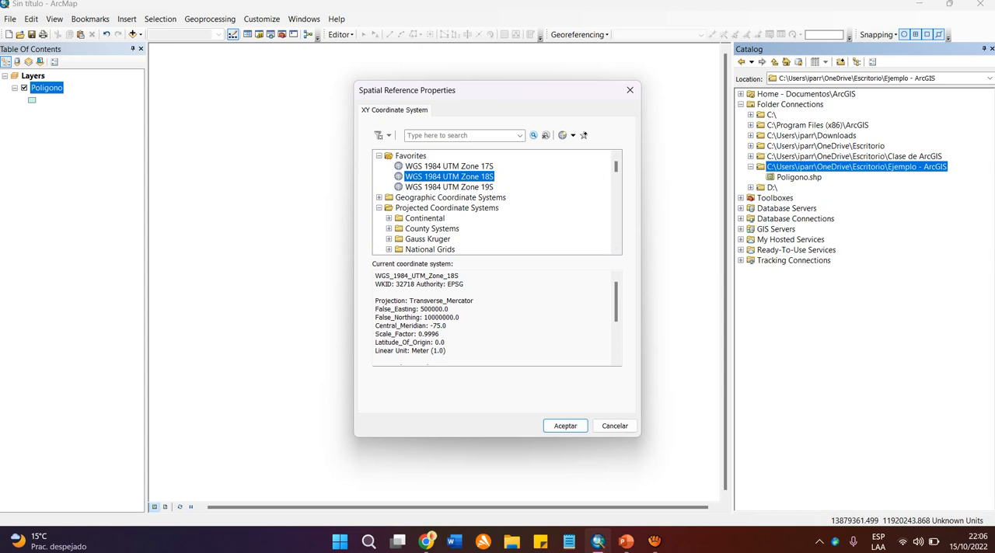
left_click(565, 426)
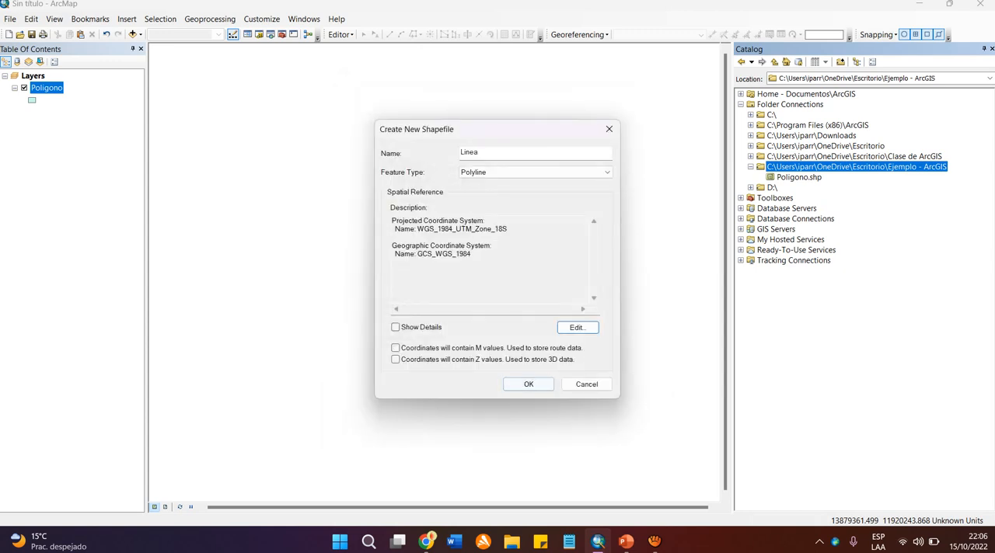
left_click(529, 384)
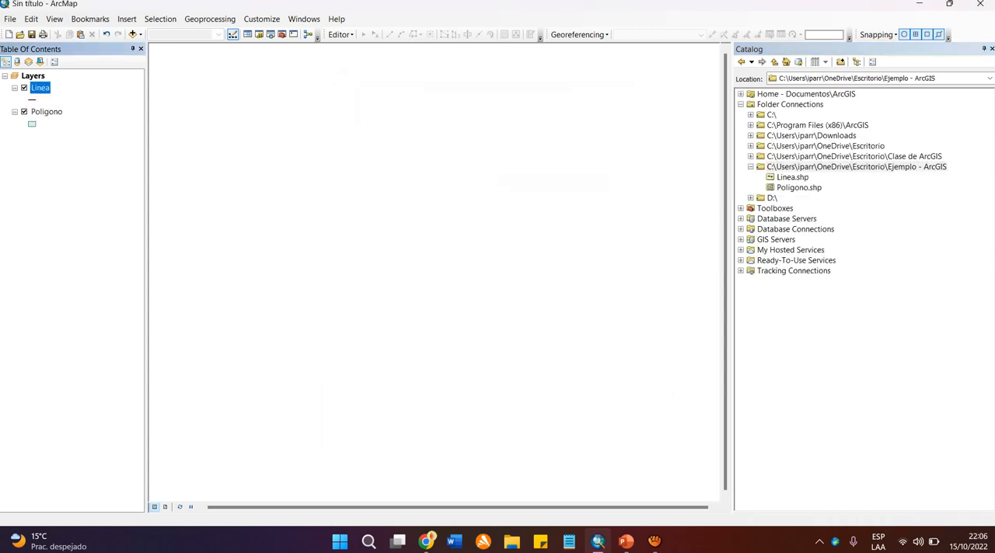
Start another new shapefile in the "Ejemplo - ArcGIS" folder, named Puntos with the Point feature type.
right_click(808, 167)
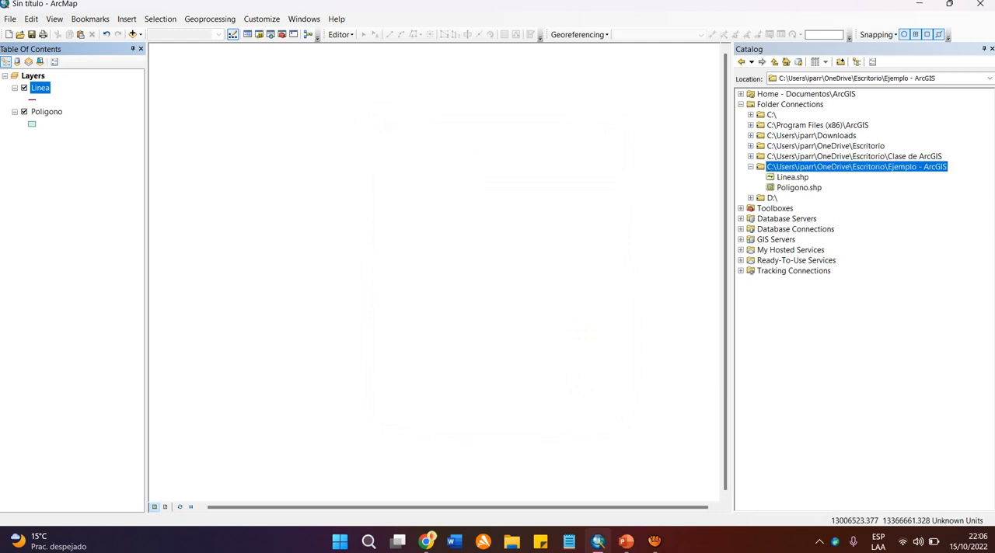
mouse_move(840, 243)
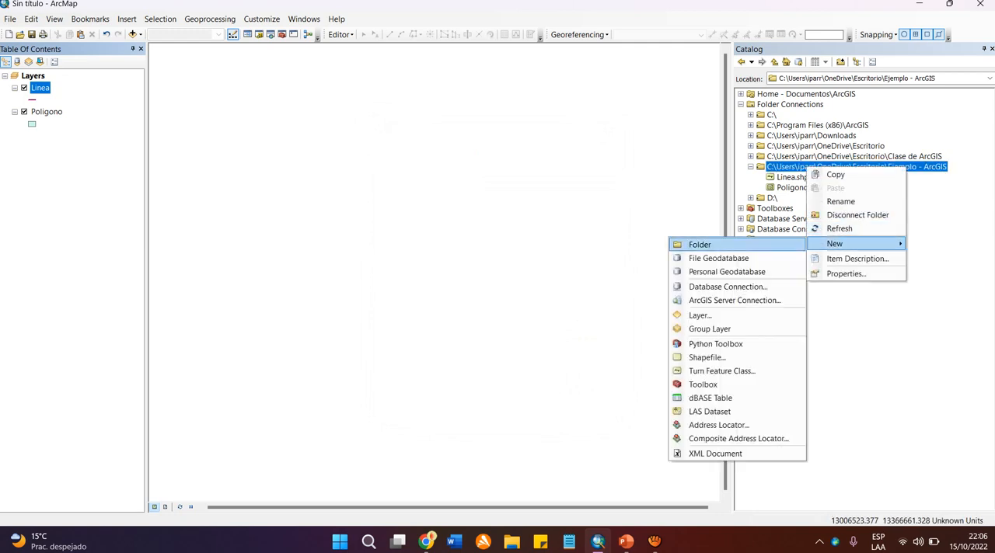
left_click(706, 357)
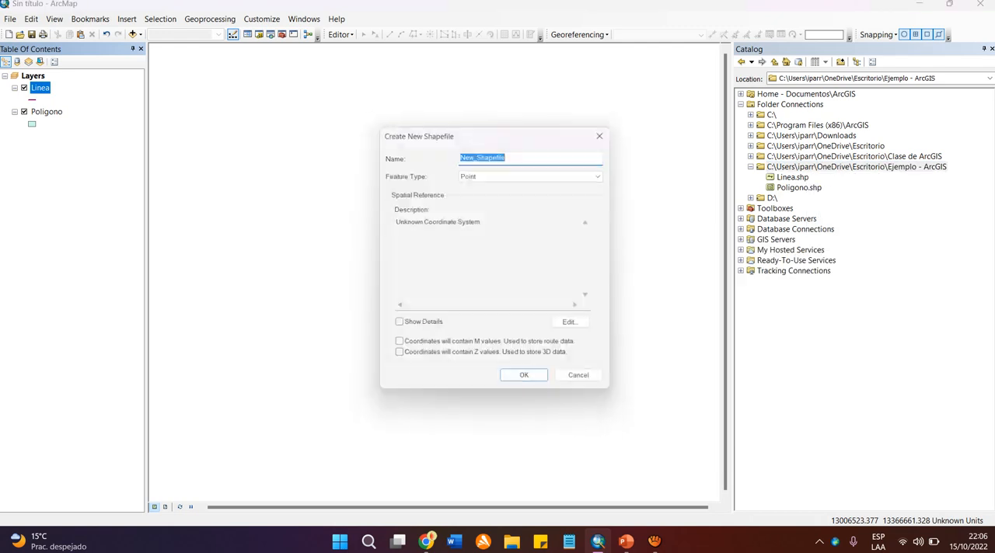
type("Puntos")
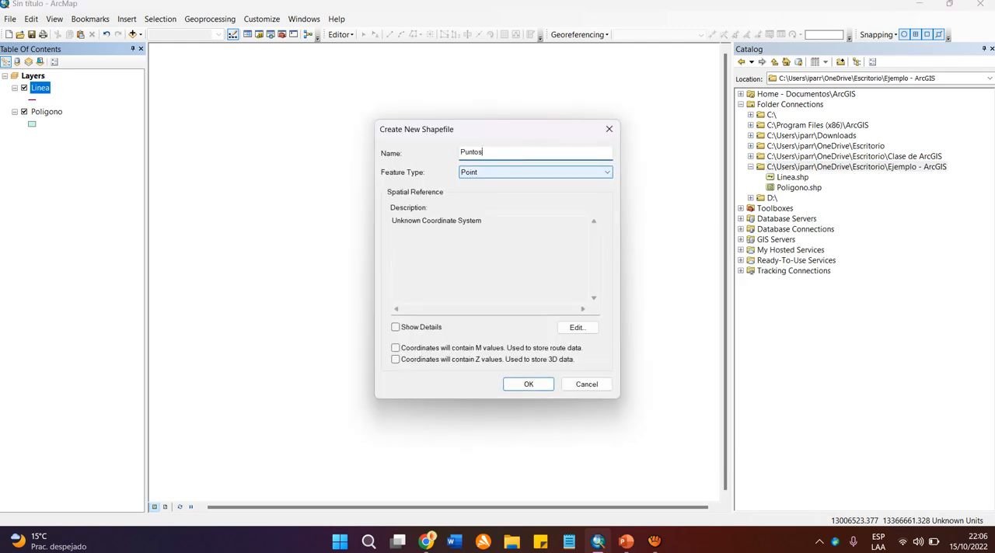
left_click(537, 173)
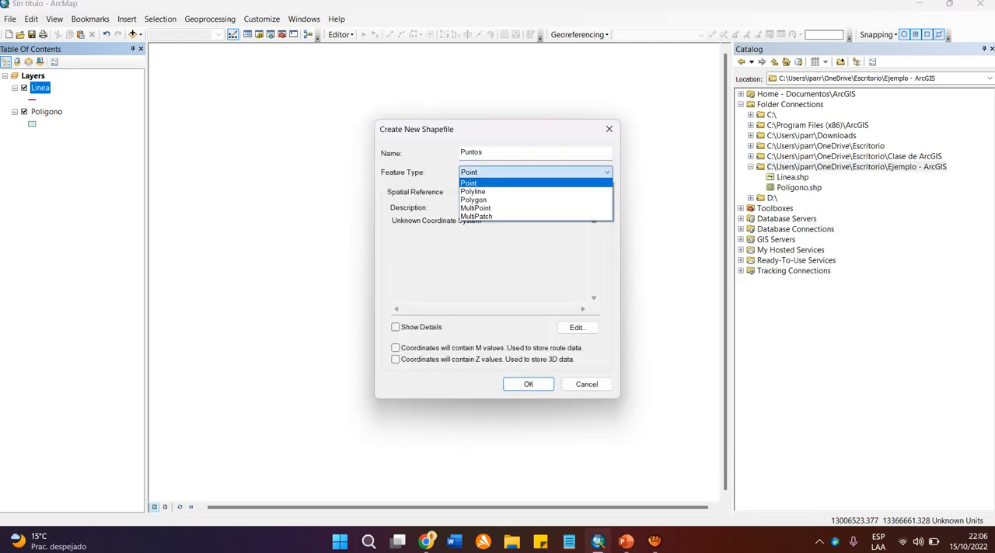
left_click(497, 184)
Assign the favorite WGS 1984 UTM Zone 18S to Puntos and create the shapefile.
left_click(578, 328)
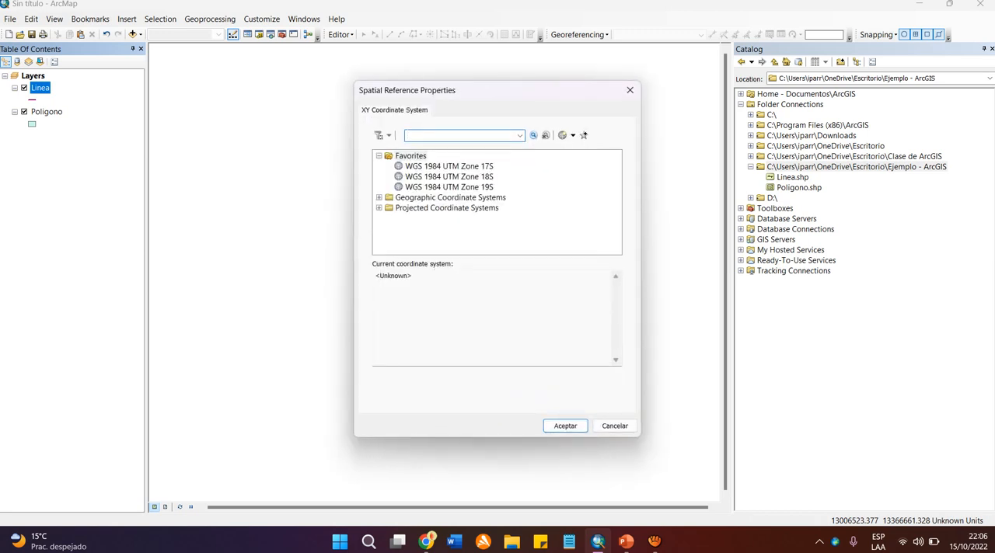
left_click(449, 176)
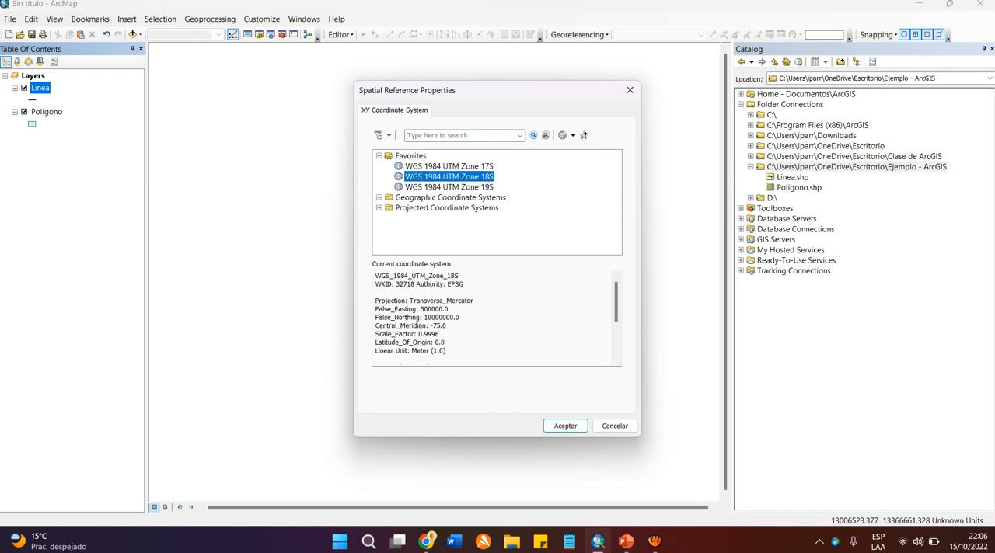
key("Return")
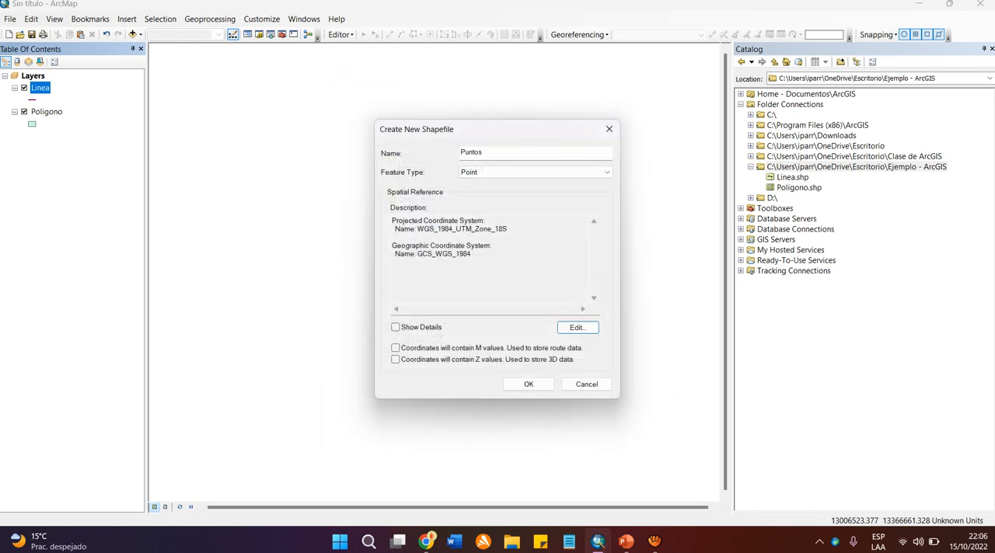
key("Return")
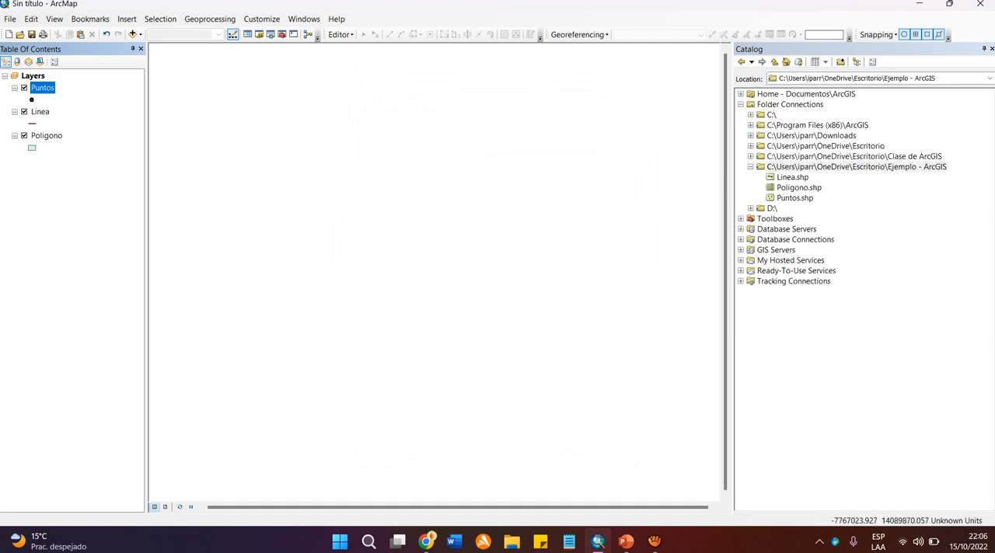
Review the new layers in the table of contents and the shapefiles stored in the "Ejemplo - ArcGIS" folder.
left_click(78, 234)
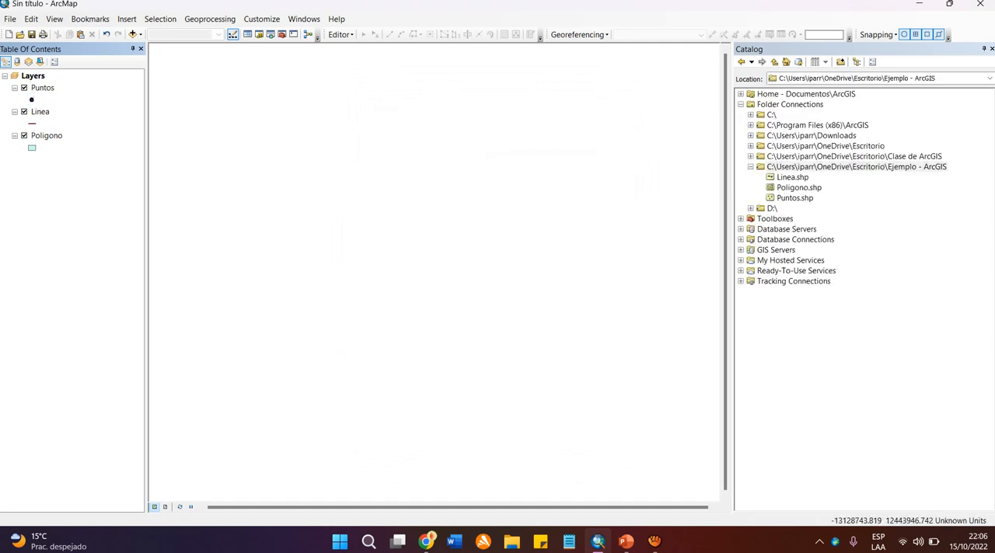
left_click(43, 87)
left_click(32, 98)
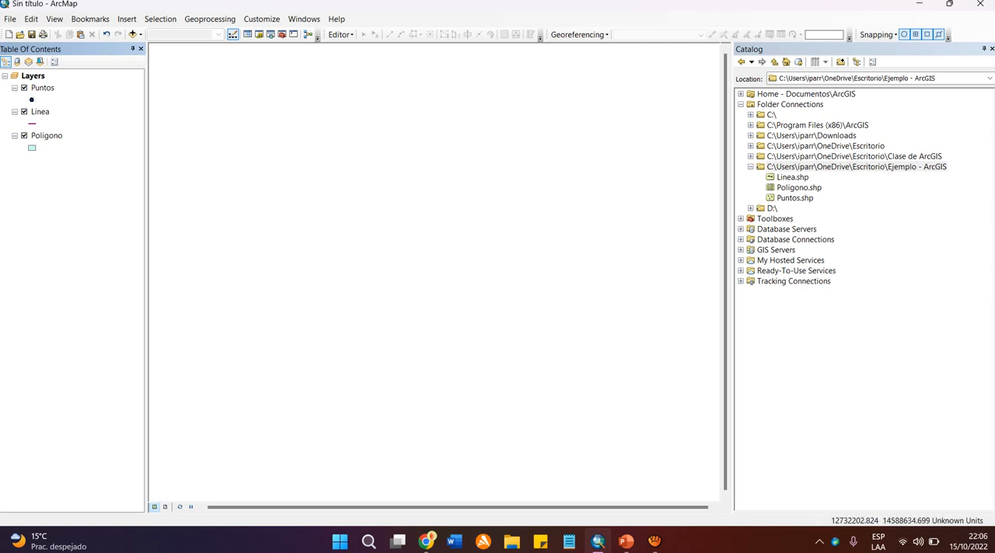
left_click(751, 167)
left_click(751, 167)
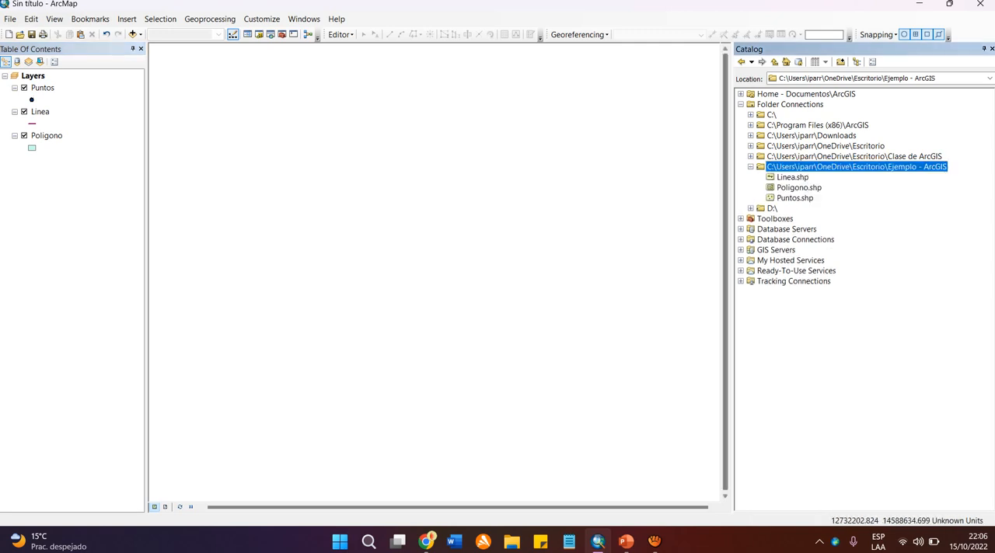
Open the attribute table of the Puntos layer, examine its fields and close it.
left_click(33, 76)
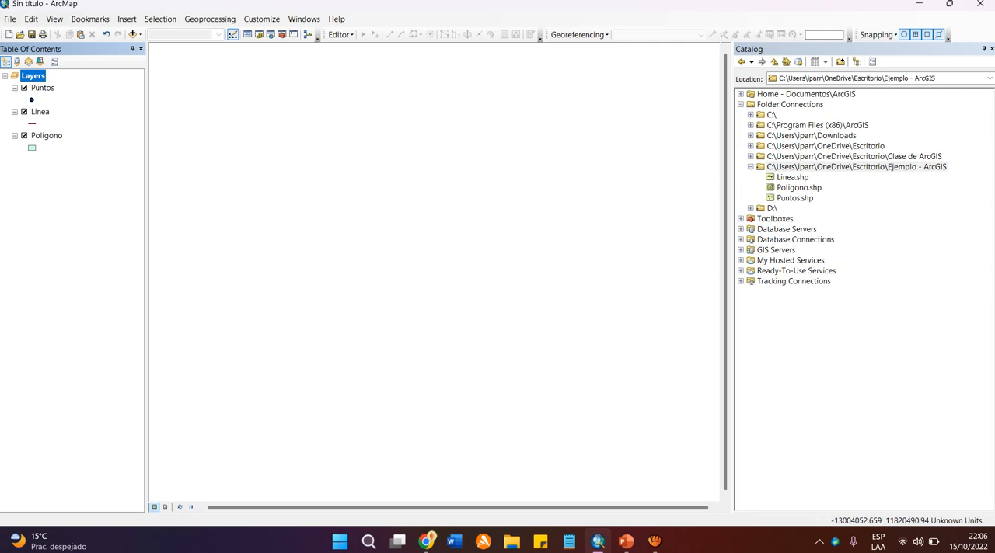
left_click(43, 88)
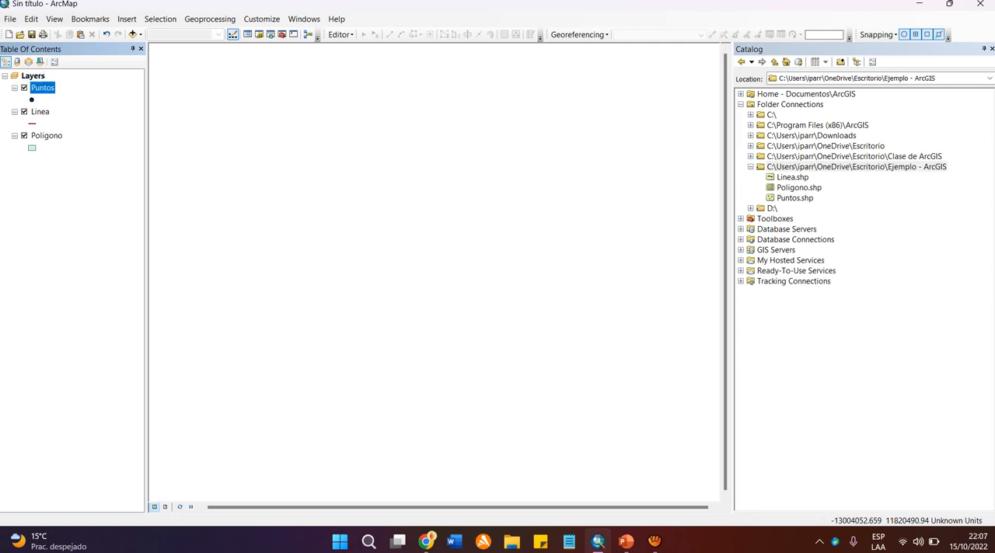
left_click(41, 112)
left_click(43, 88)
right_click(48, 88)
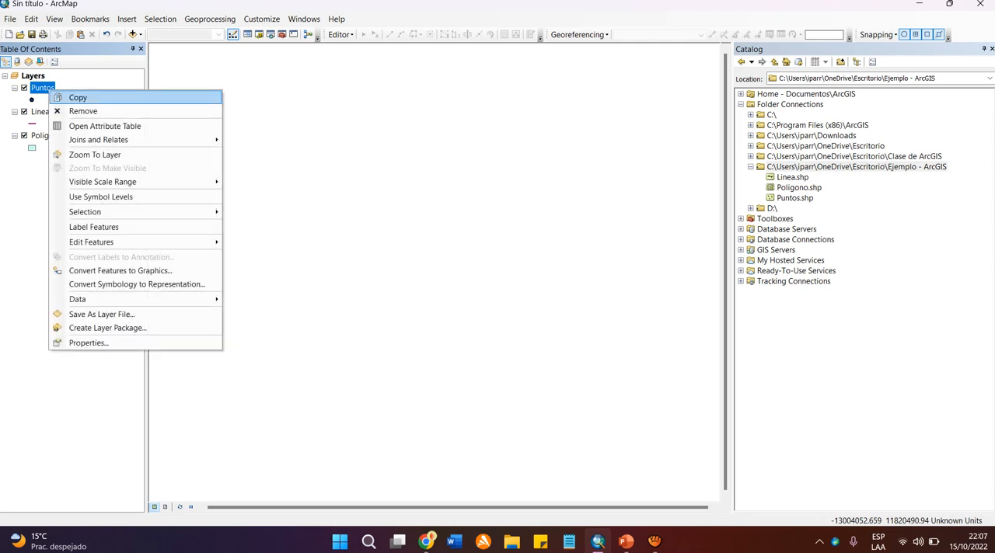
left_click(46, 87)
right_click(46, 87)
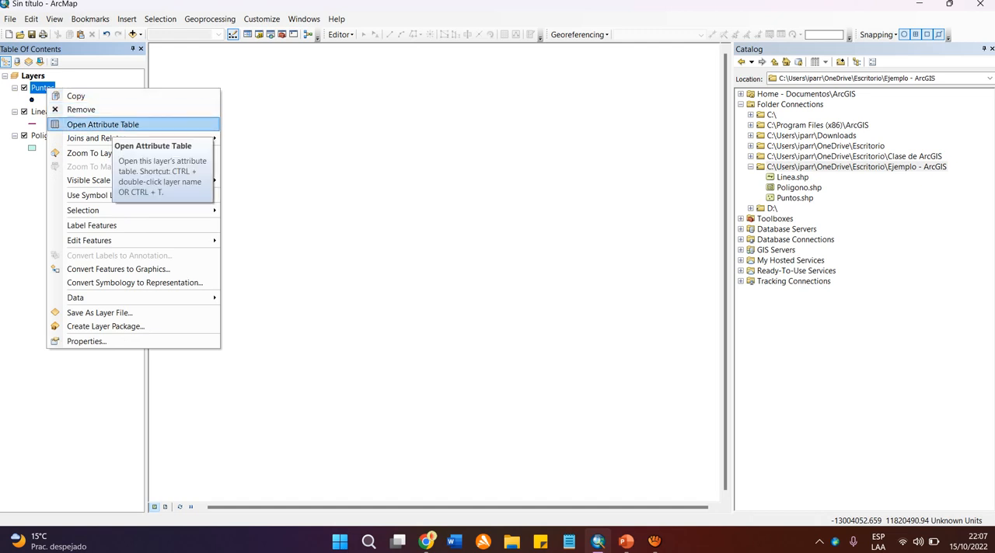
left_click(102, 125)
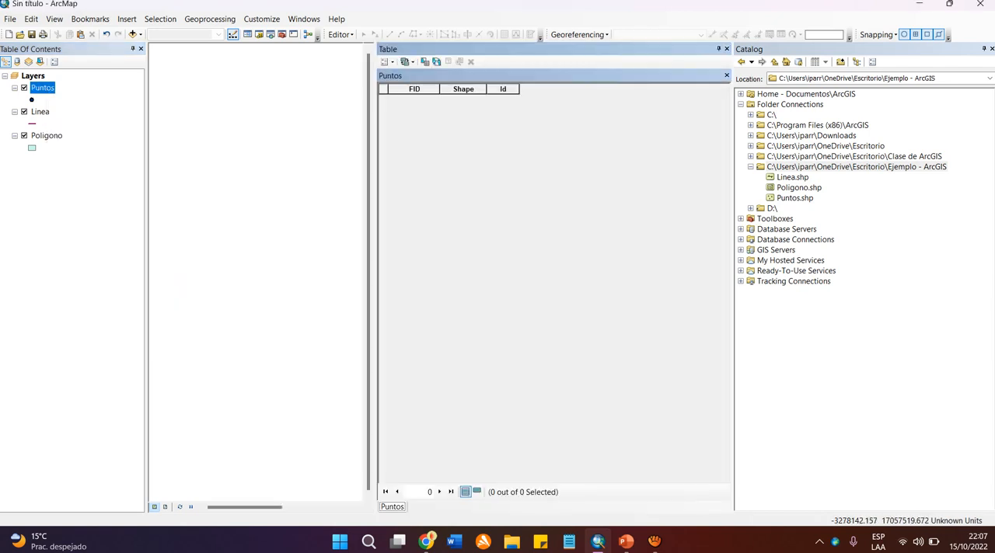
left_click(727, 49)
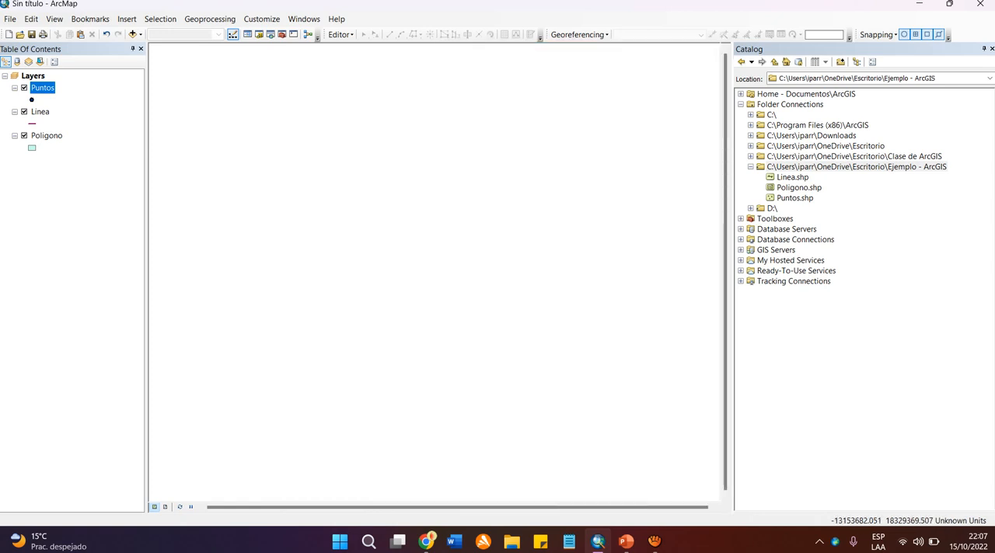
Examine the attribute tables of the Linea and Poligono layers, closing each one after viewing.
right_click(40, 112)
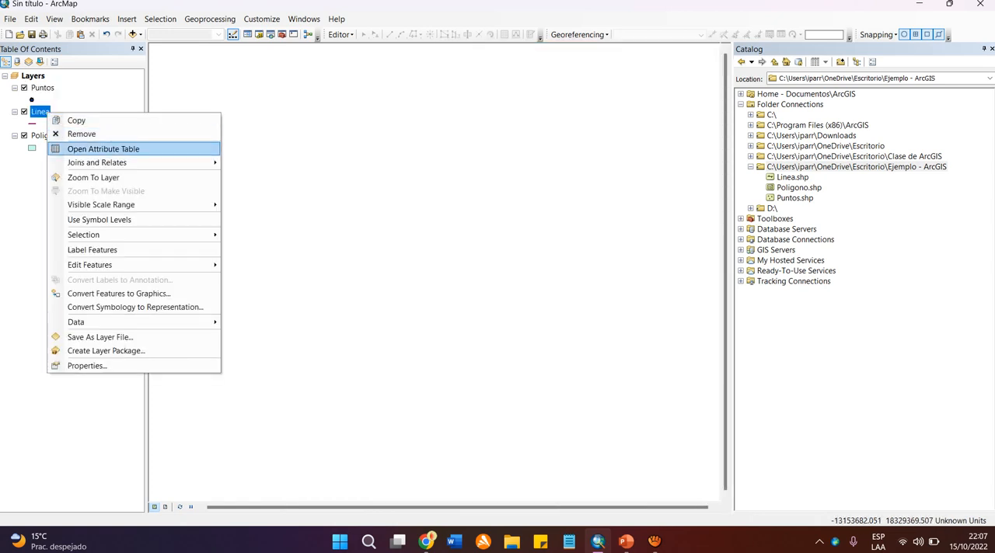
left_click(103, 148)
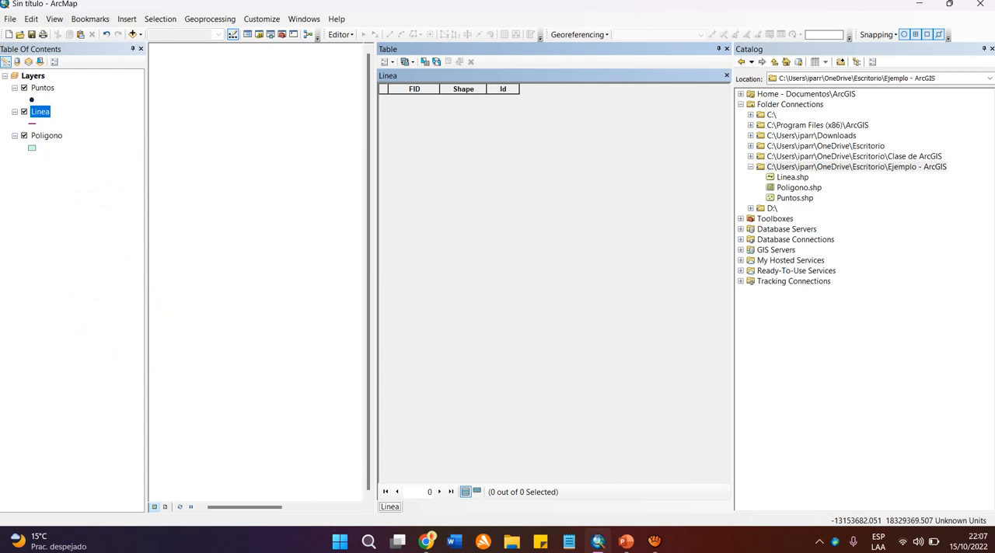
left_click(727, 49)
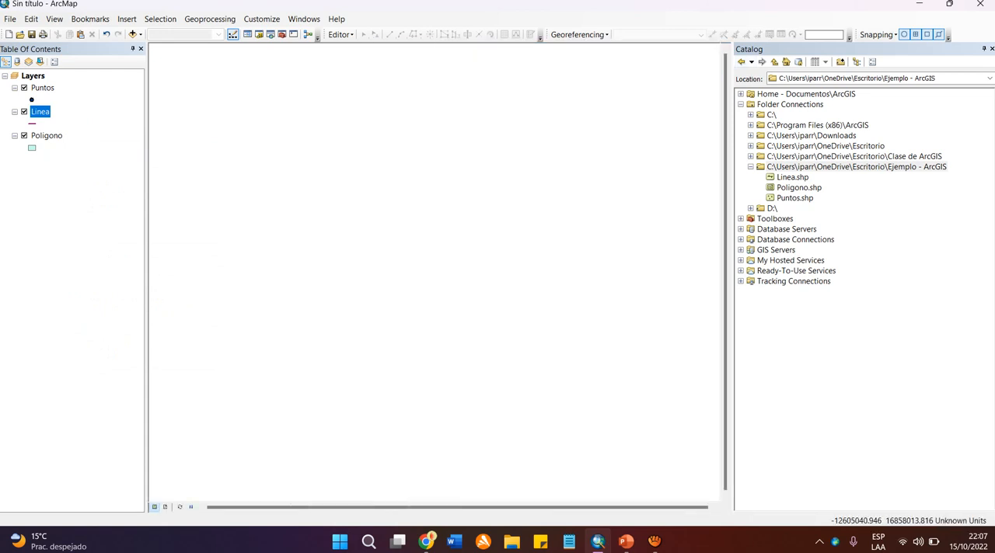
right_click(47, 135)
left_click(104, 171)
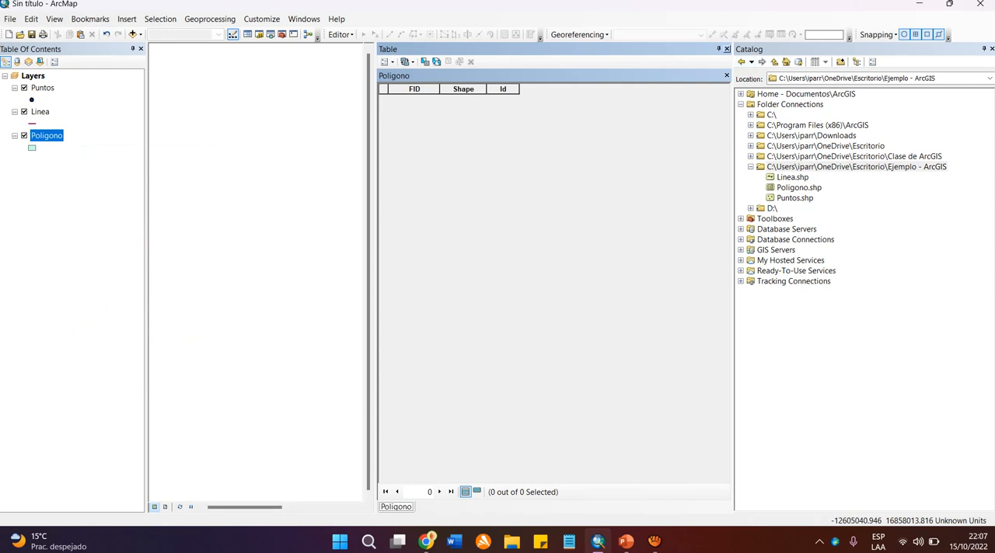
left_click(727, 49)
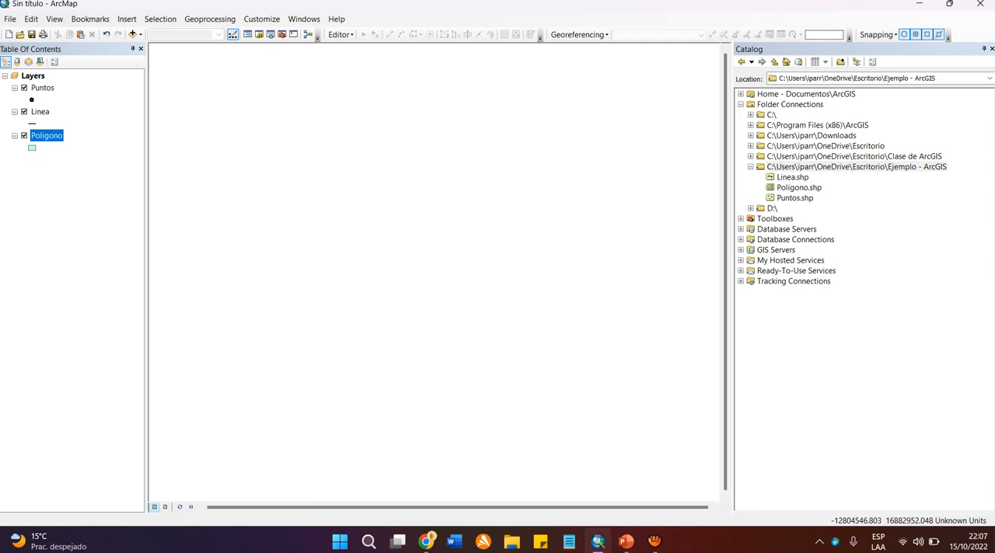
Remove the Poligono layer from the map and add Poligono.shp back from the "Ejemplo - ArcGIS" folder in Catalog.
right_click(55, 138)
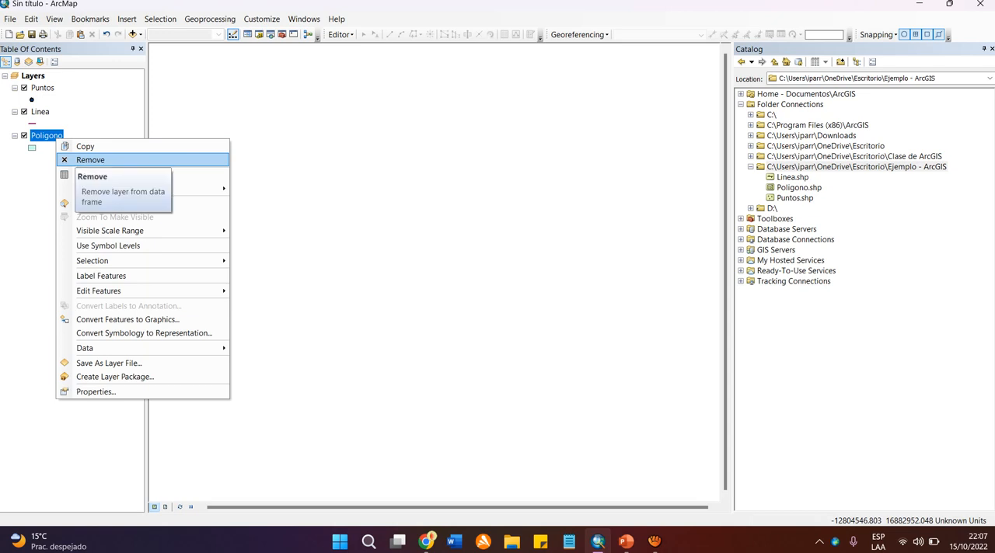
left_click(90, 160)
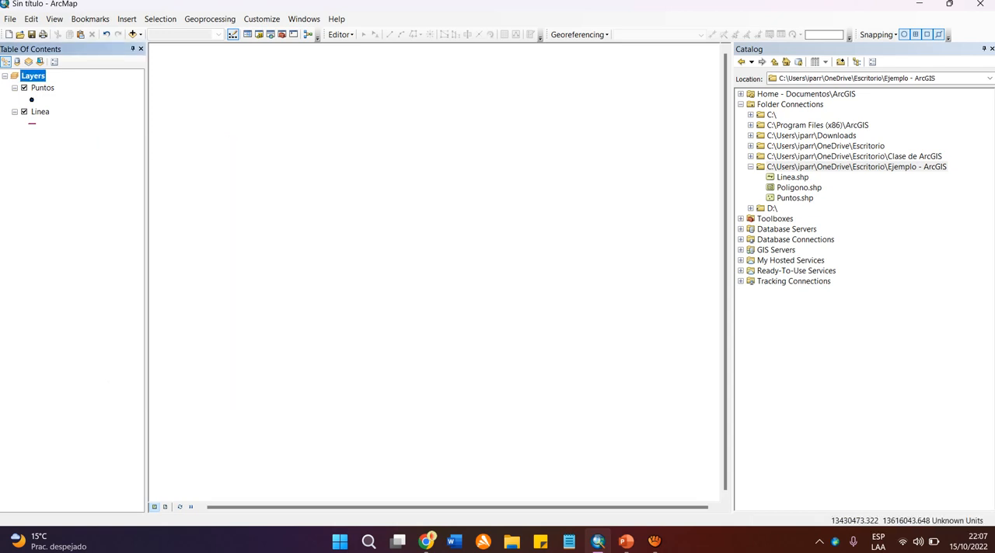
left_click(857, 167)
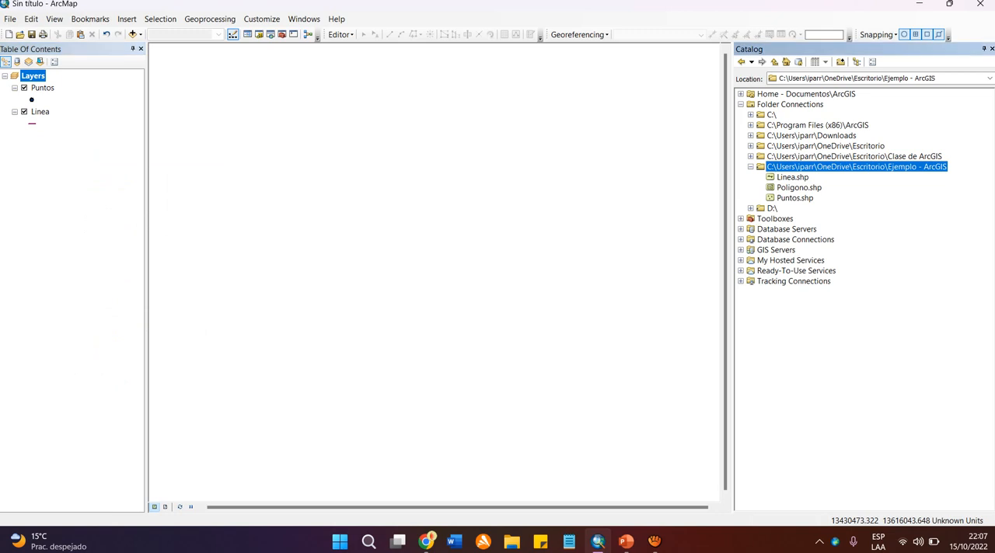
left_click(798, 187)
left_click(857, 167)
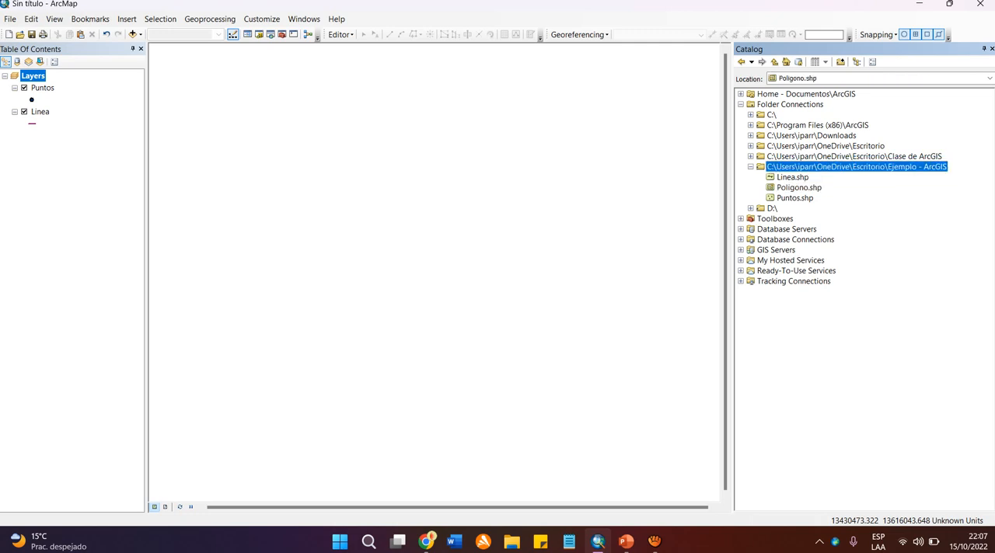
left_click(799, 187)
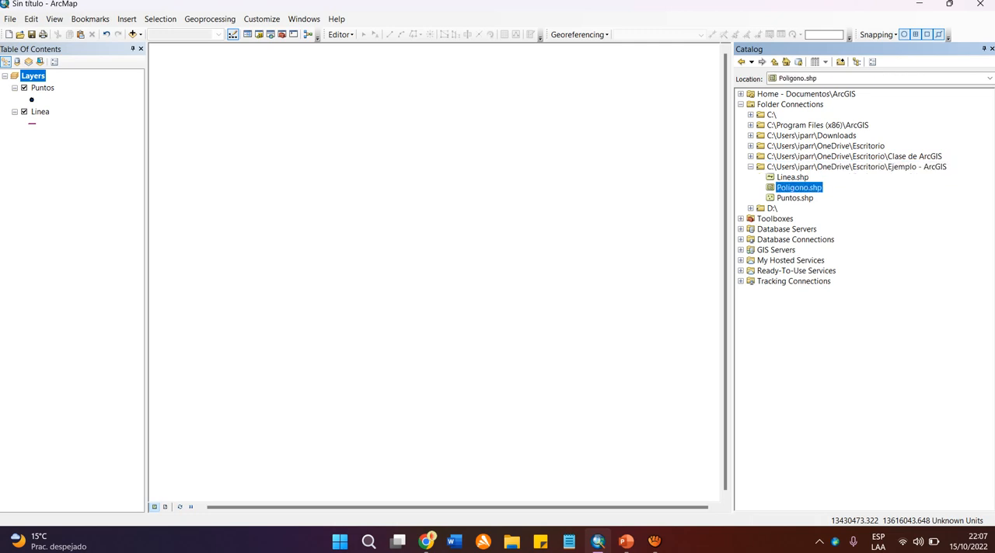
left_click(856, 167)
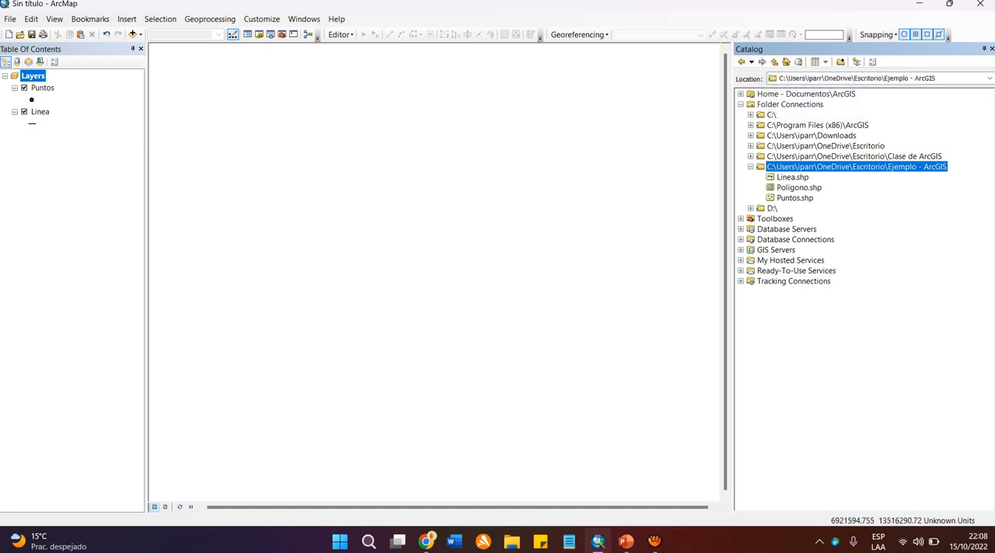
left_click(799, 188)
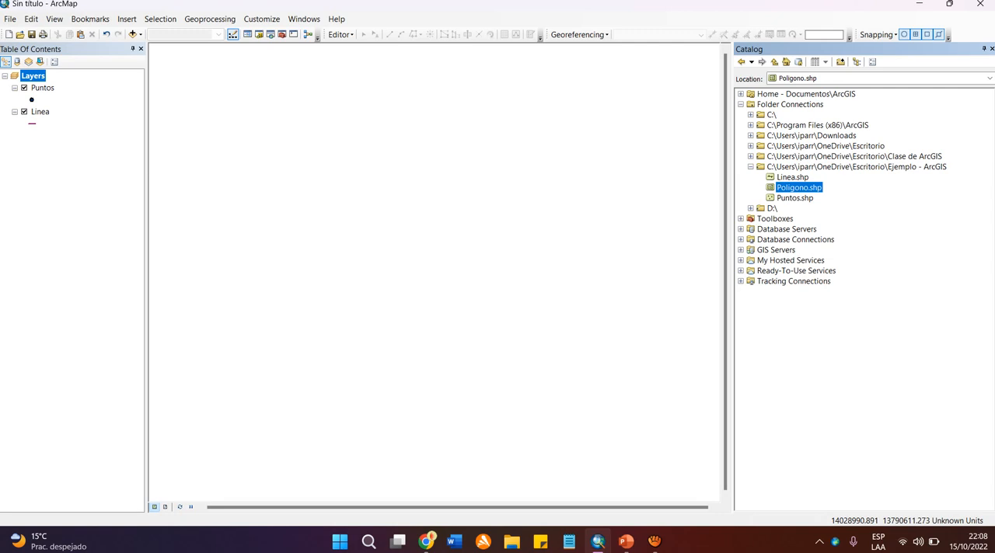
left_click_drag(799, 187, 62, 163)
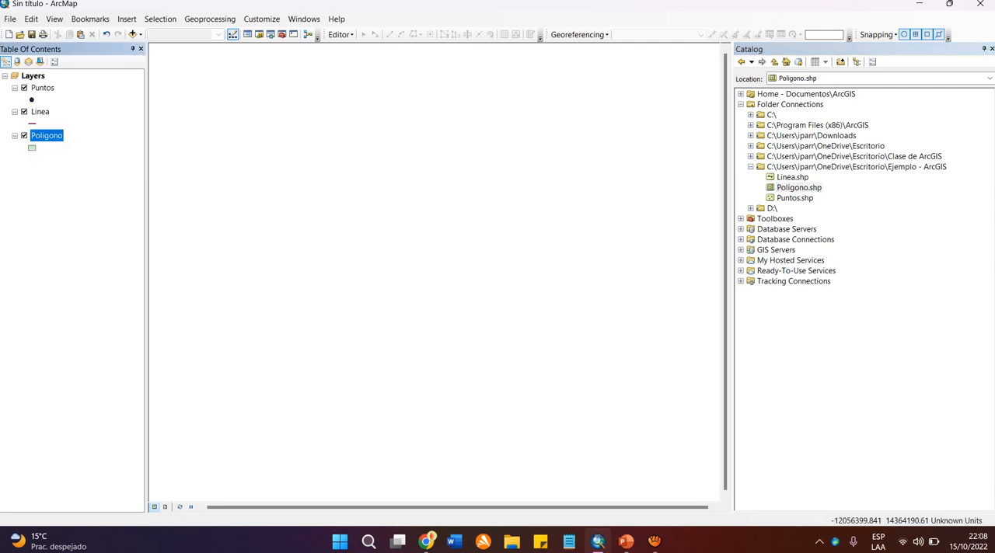
Remove the Poligono layer again and reload Poligono.shp from the connected "Ejemplo - ArcGIS" folder using Add Data.
right_click(47, 136)
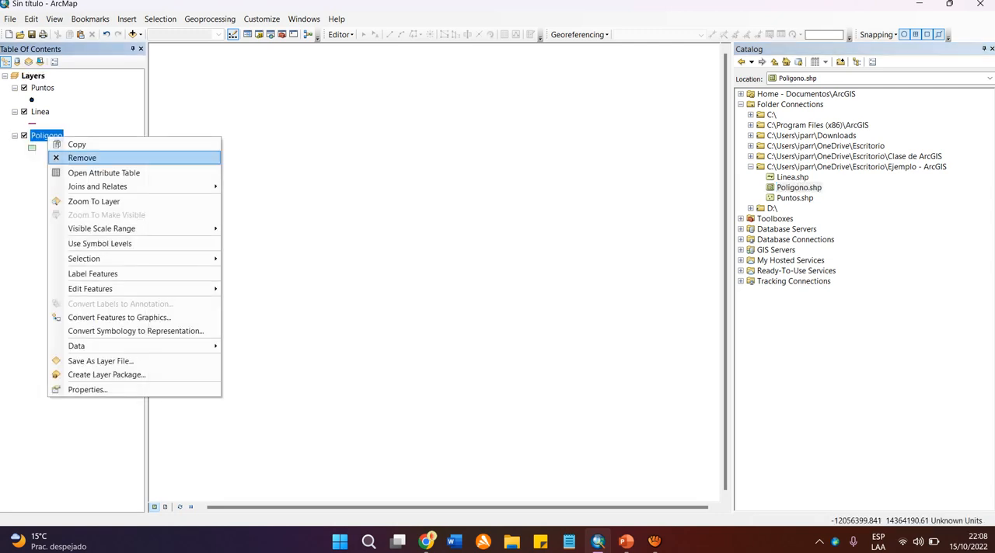
left_click(81, 156)
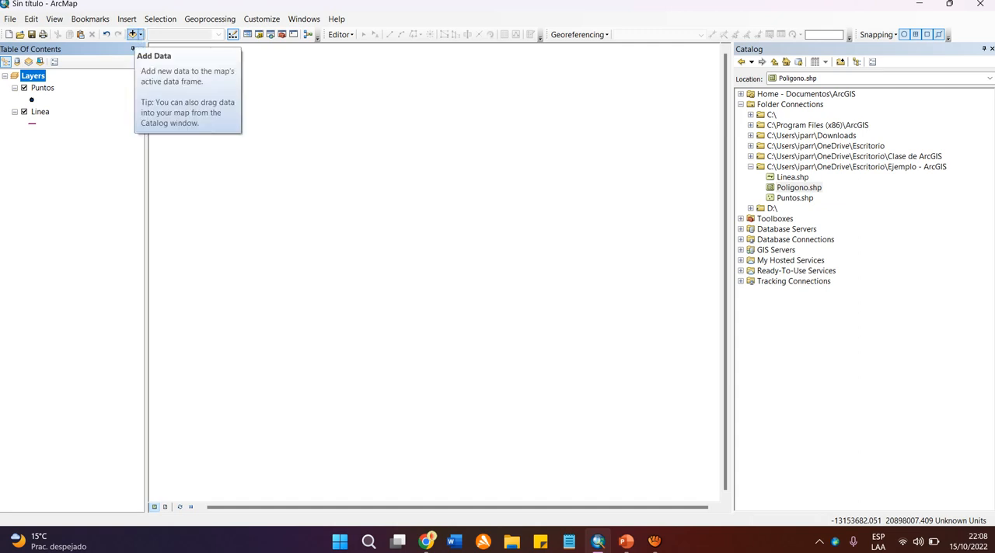
left_click(132, 34)
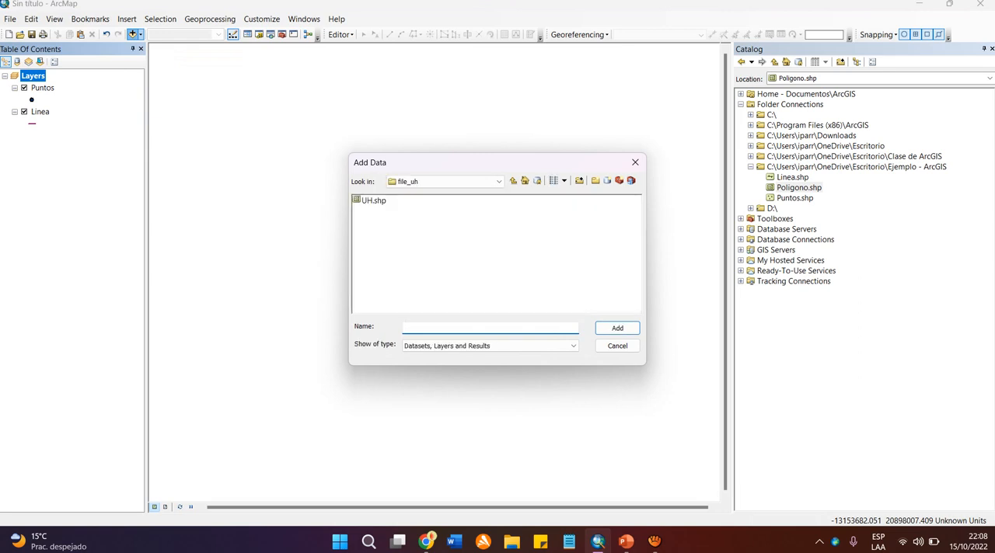
left_click(501, 151)
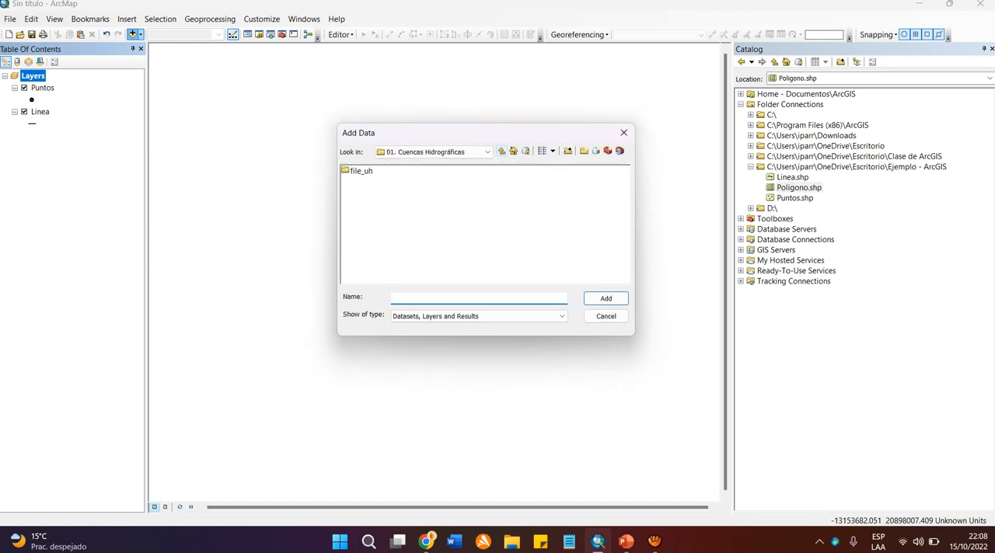
left_click(502, 151)
left_click(513, 151)
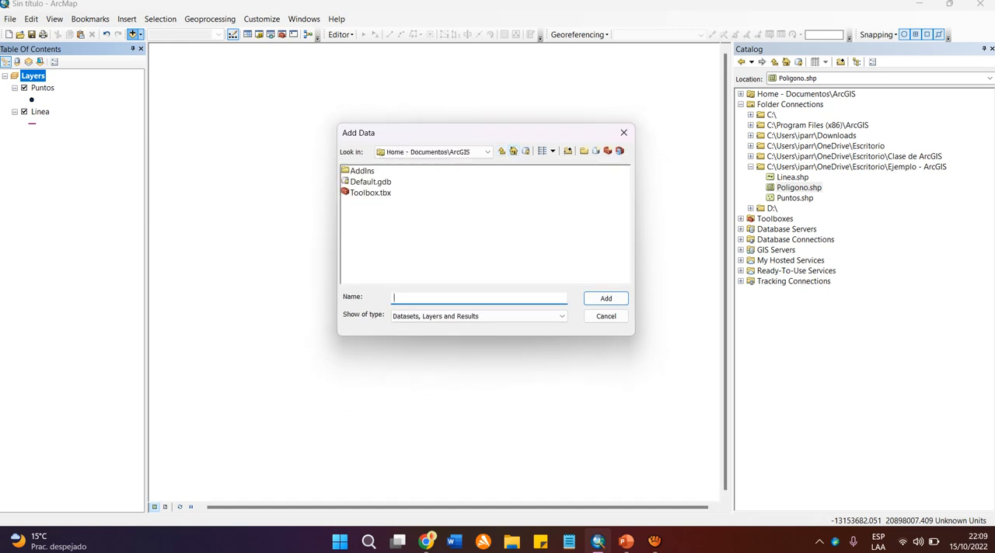
left_click(501, 150)
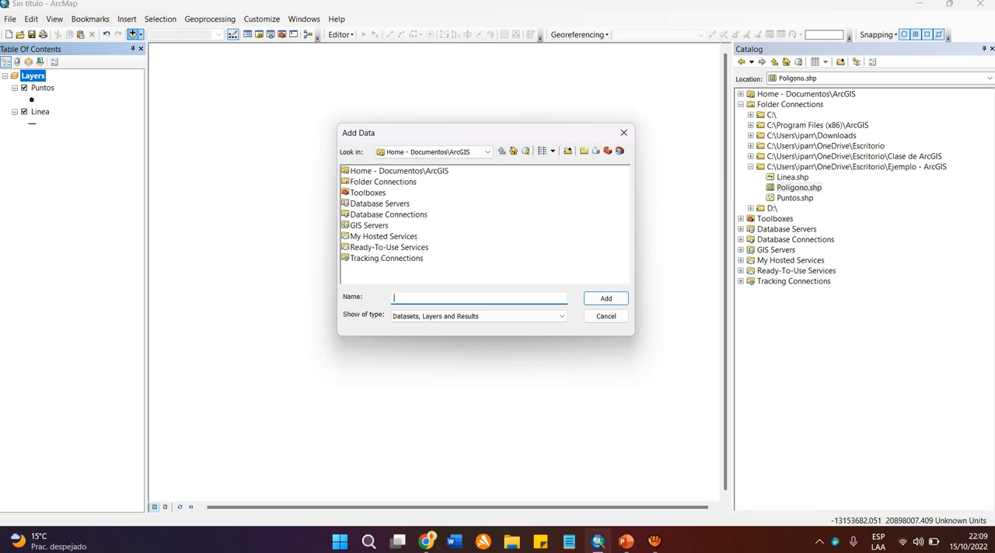
double_click(383, 182)
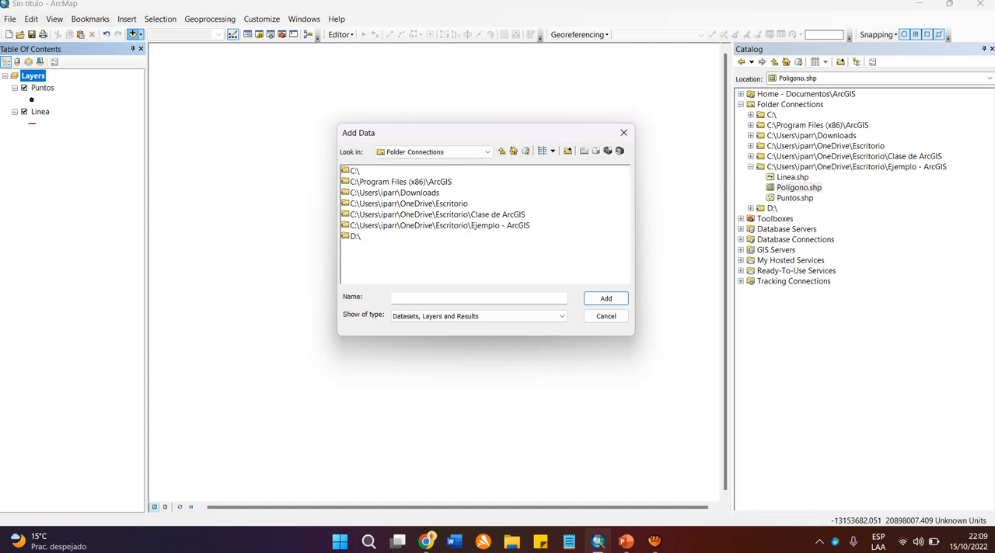
double_click(451, 225)
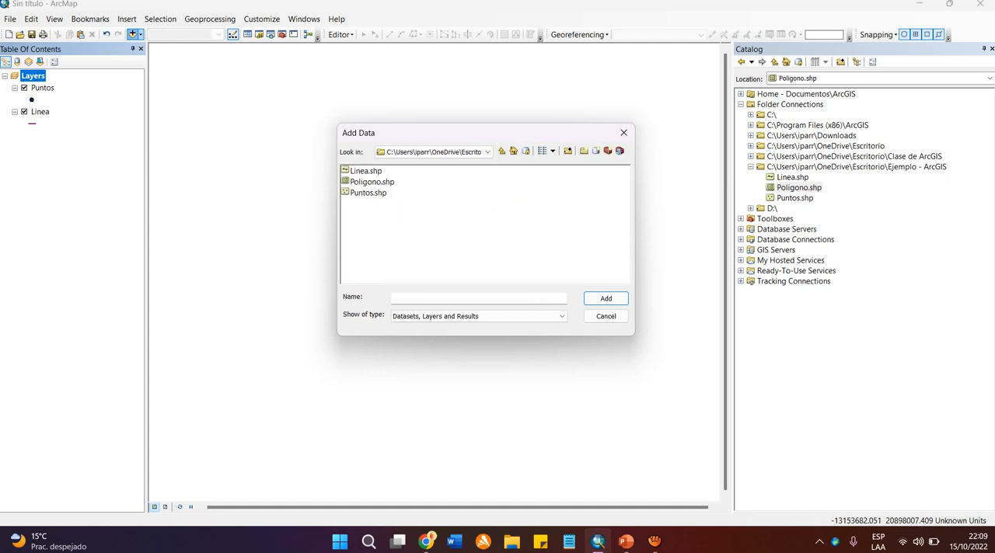
left_click(372, 182)
left_click(606, 298)
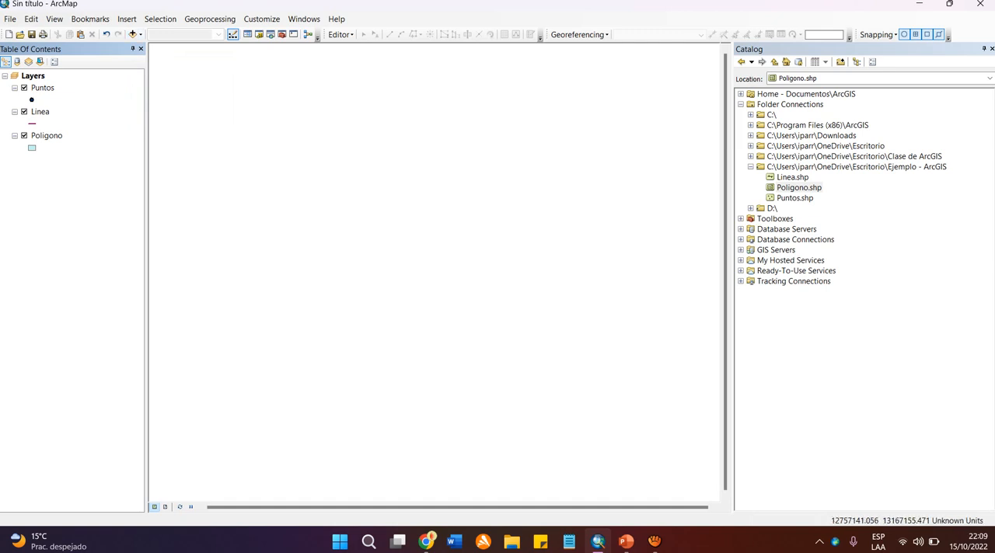
left_click(792, 177)
left_click(798, 187)
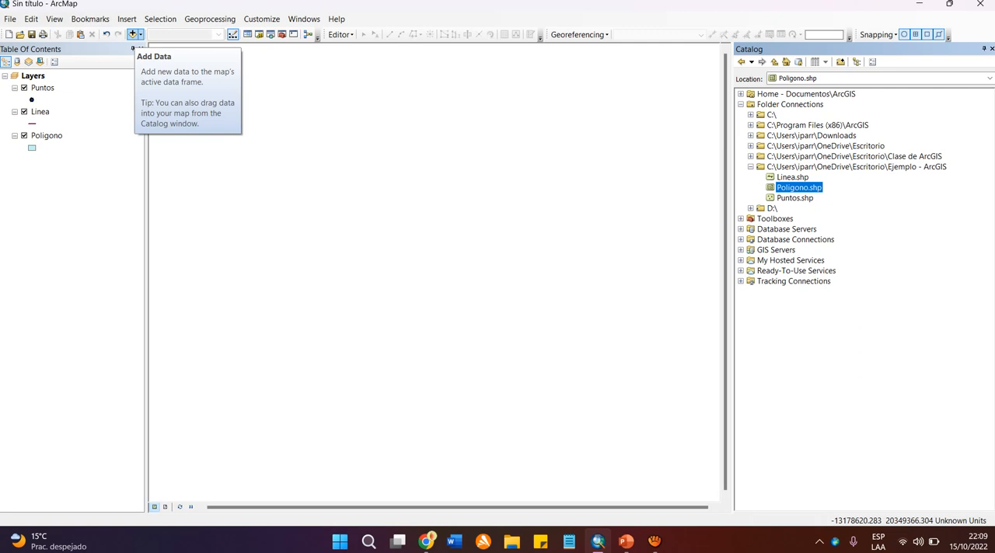
left_click(33, 76)
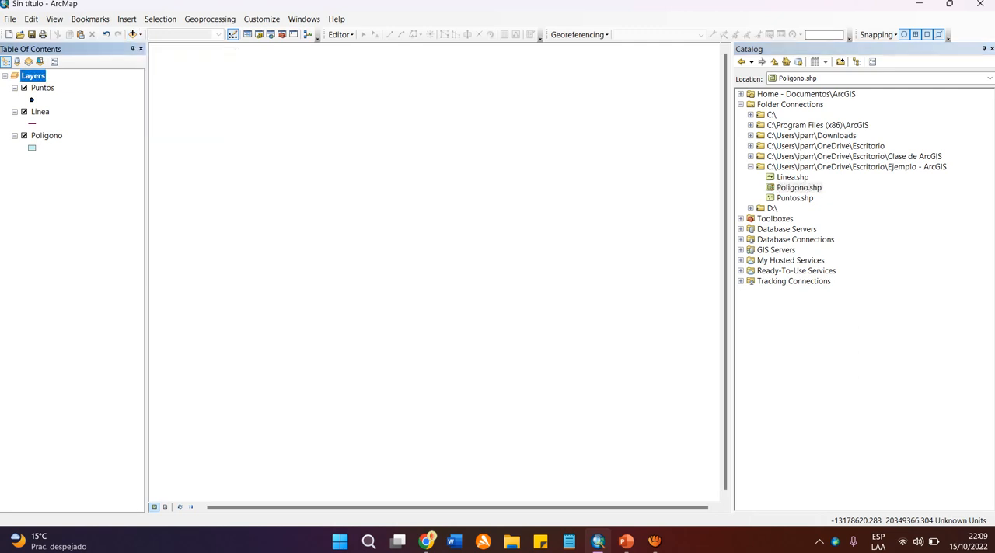
left_click(71, 257)
Narrow the Table of Contents pane slightly to give the map view more width.
mouse_move(146, 256)
left_mouse_down()
mouse_move(126, 256)
mouse_move(145, 256)
left_mouse_up()
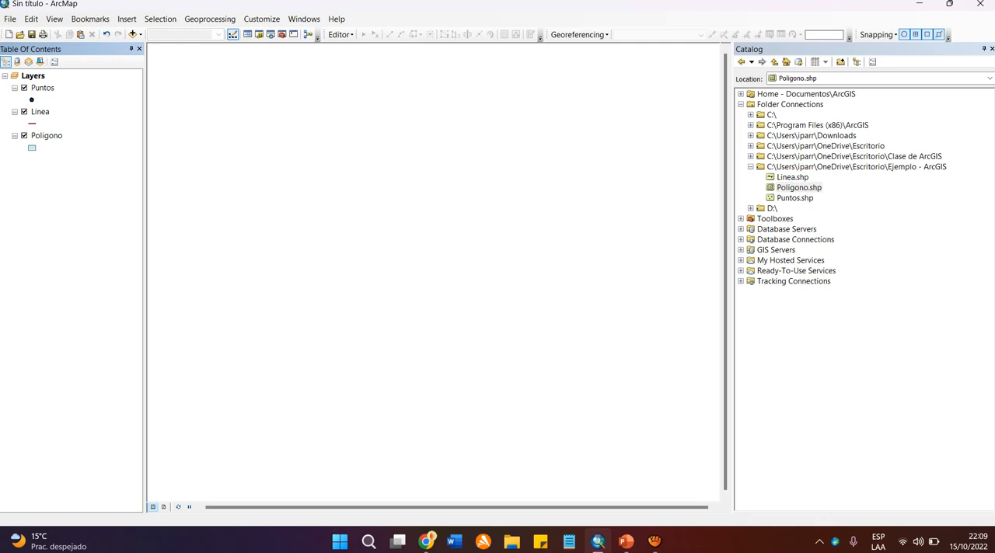
mouse_move(145, 257)
left_mouse_down()
mouse_move(129, 256)
mouse_move(144, 257)
left_mouse_up()
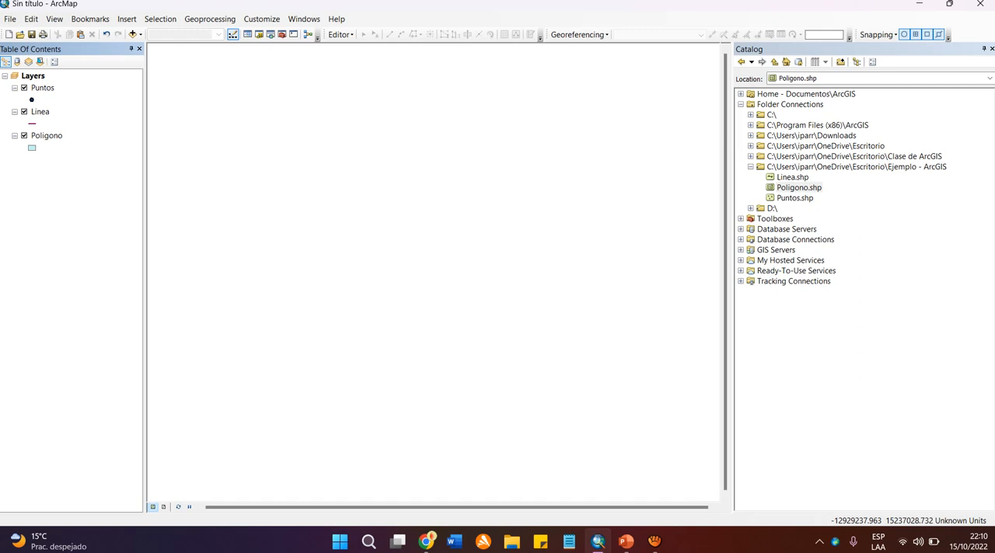
left_click_drag(145, 272, 126, 272)
left_click(42, 88)
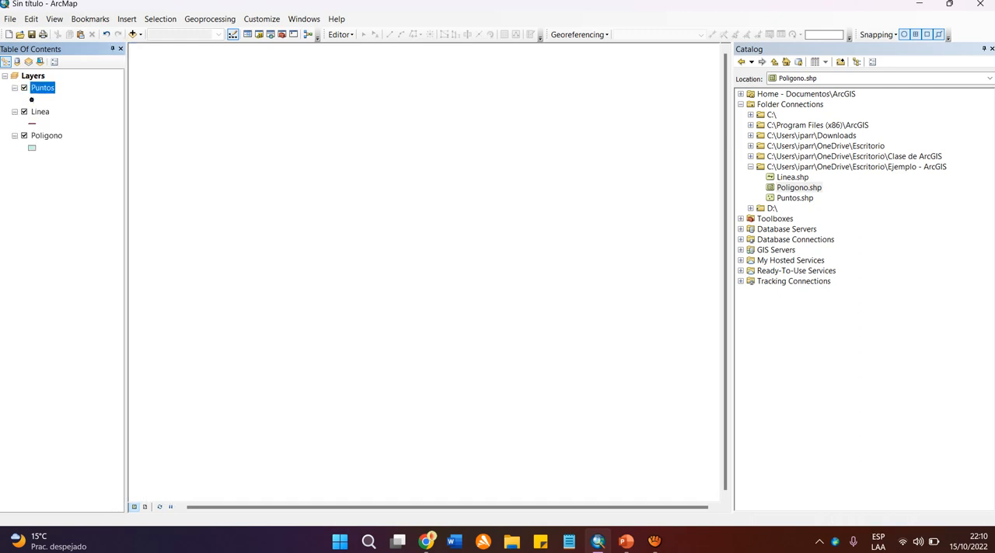
left_click(41, 111)
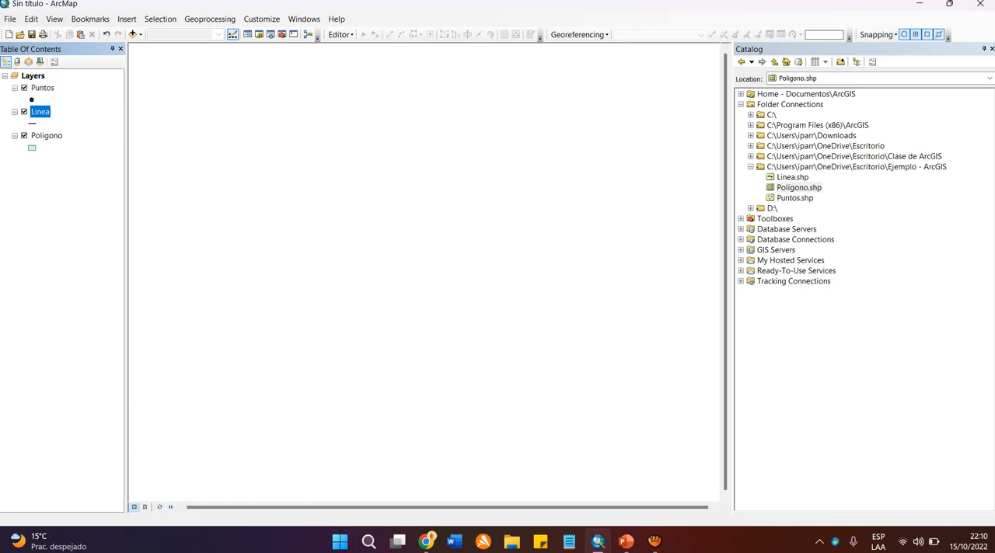
left_click(47, 136)
left_click(65, 194)
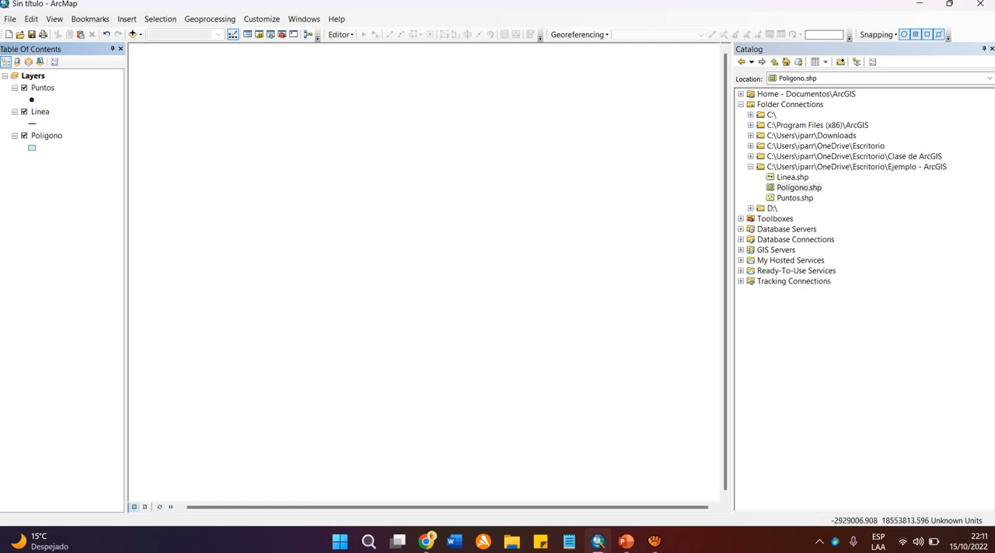
left_click(340, 34)
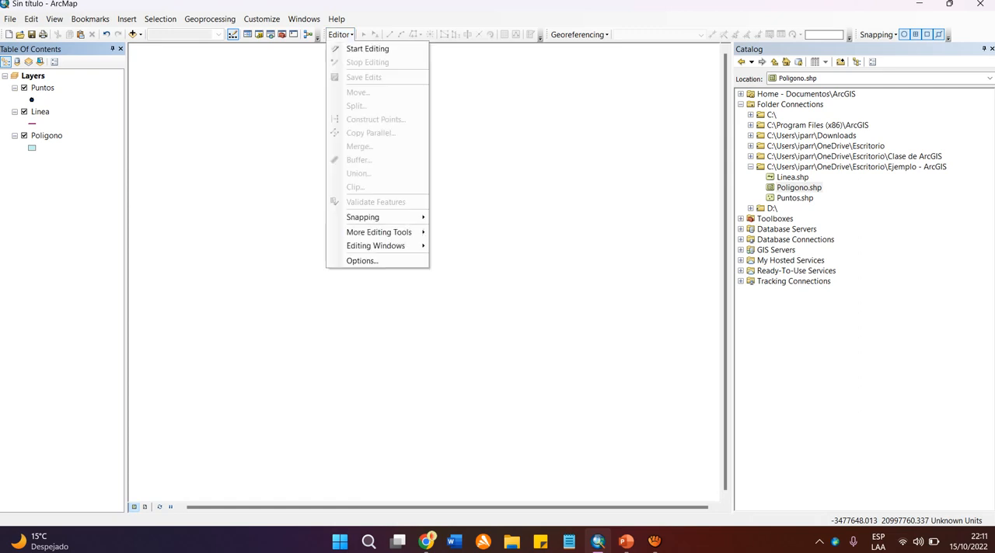
left_click(340, 35)
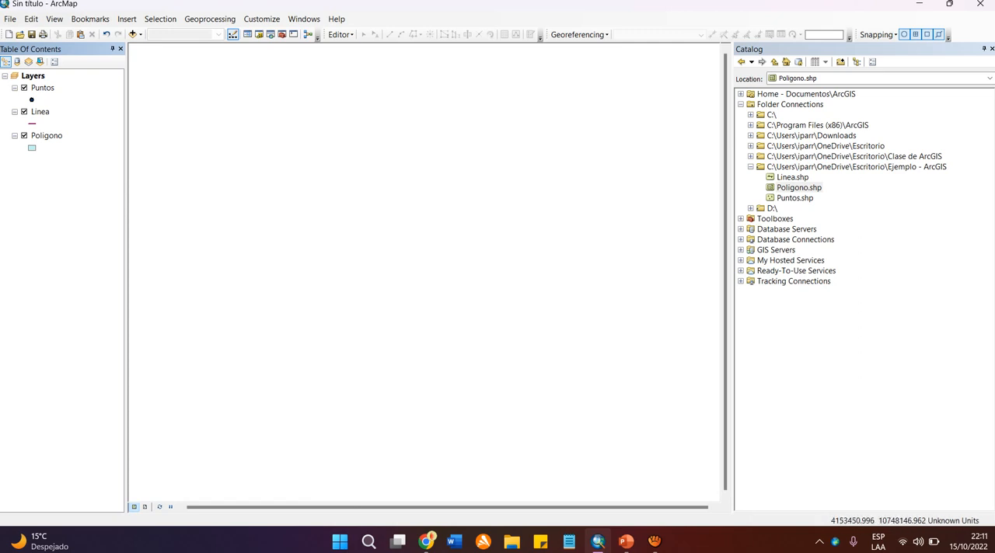
Collapse the "Ejemplo - ArcGIS" folder in Catalog, leaving the Folder Connections list itself expanded.
left_click(750, 167)
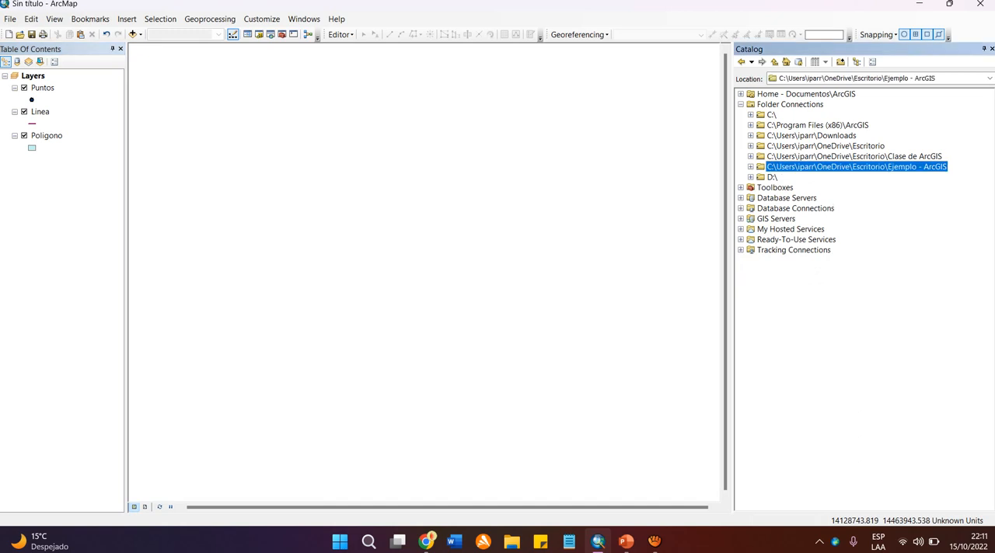
left_click(740, 104)
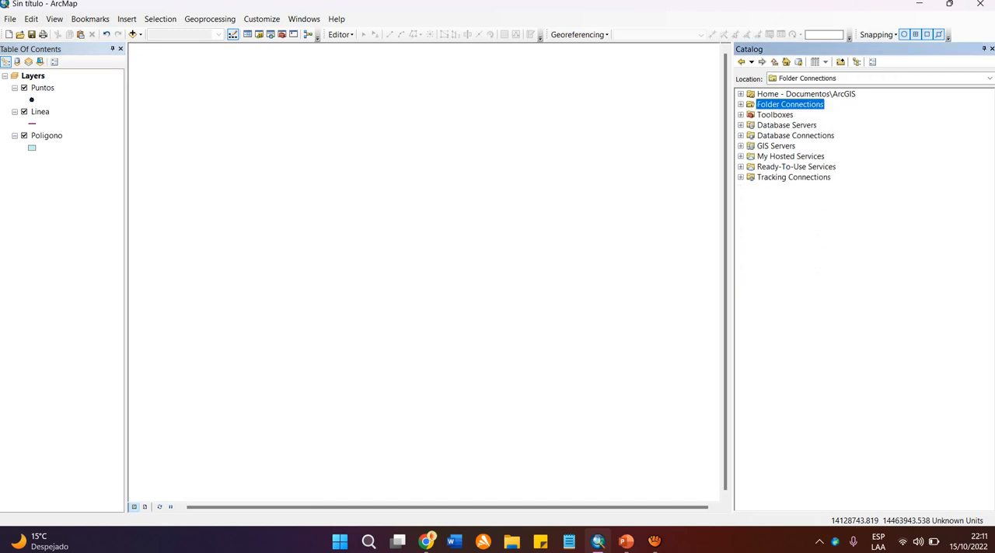
left_click(741, 104)
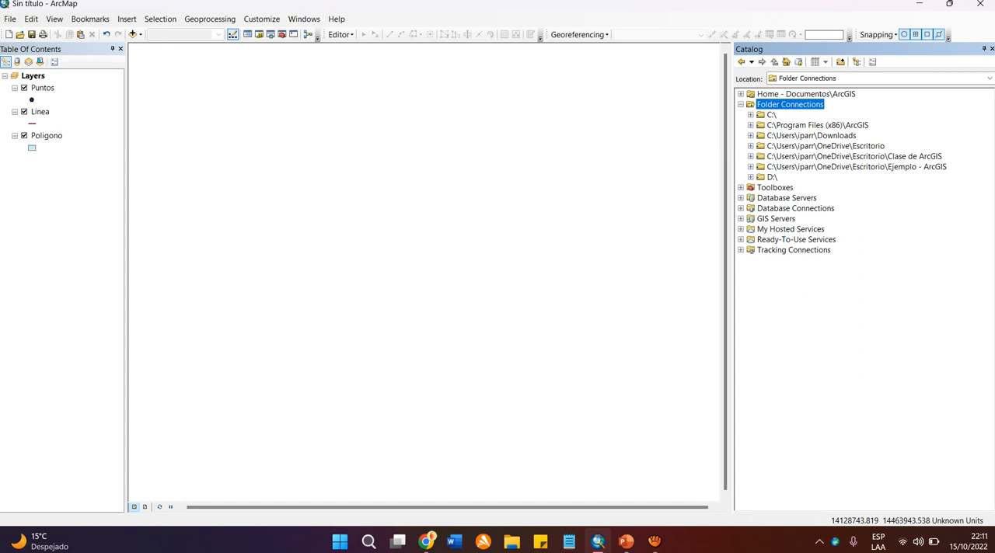
Examine the folder connections in Catalog, looking inside C:\ briefly and going through each connection down to D:\.
left_click(750, 115)
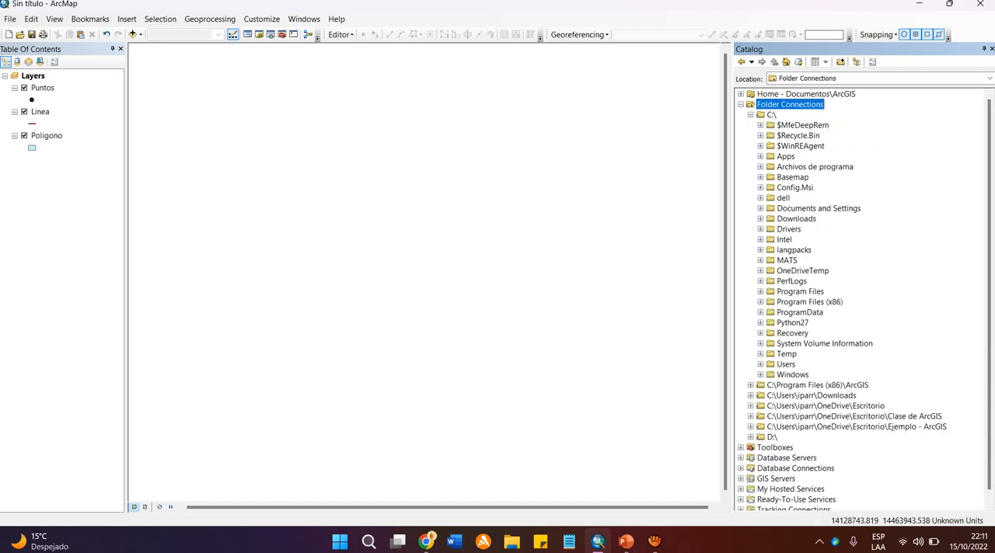
left_click(751, 115)
left_click(771, 115)
left_click(816, 125)
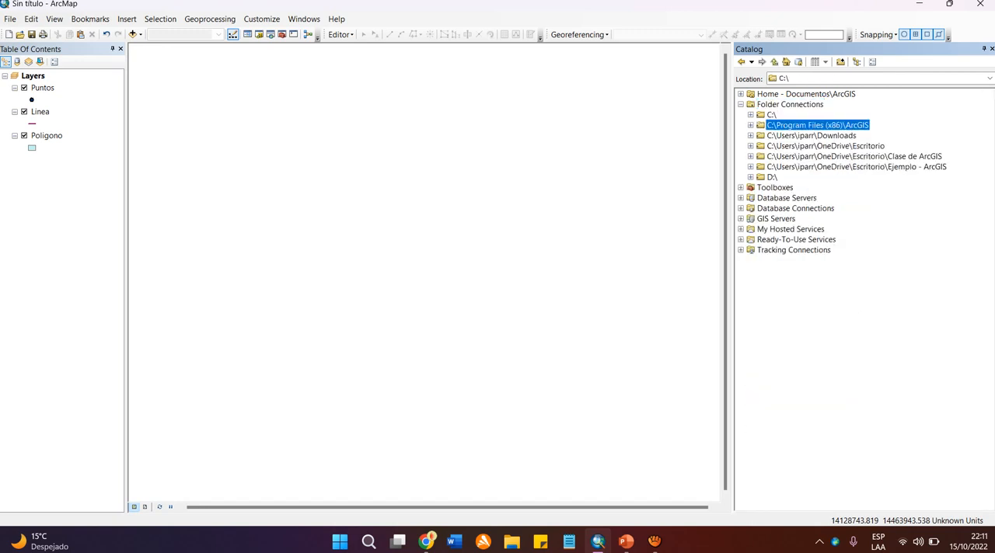
left_click(811, 135)
left_click(825, 146)
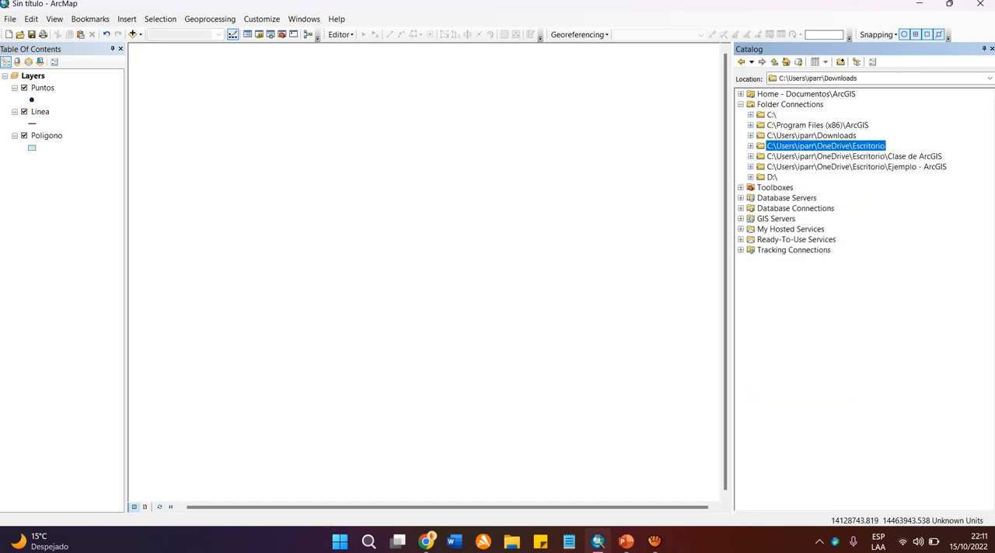
left_click(854, 156)
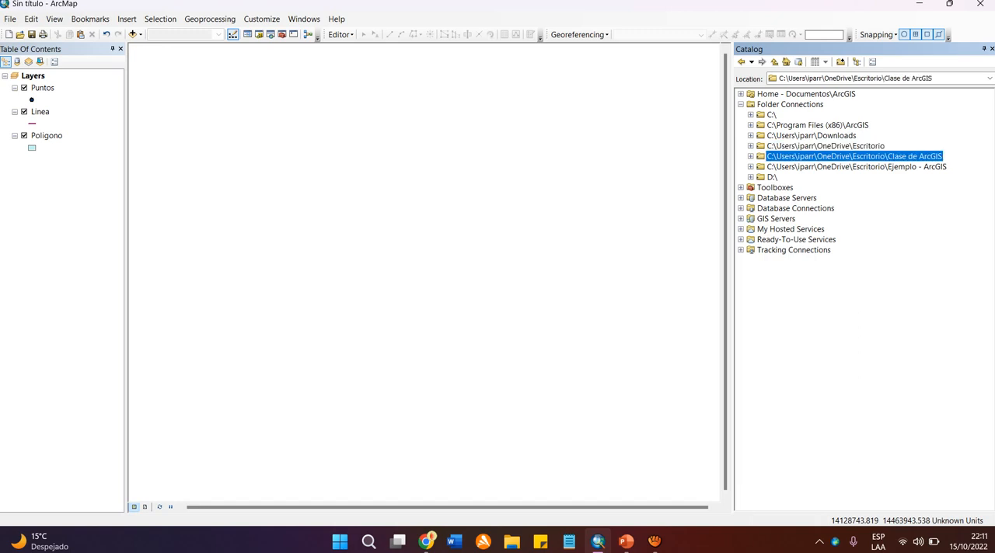
left_click(856, 167)
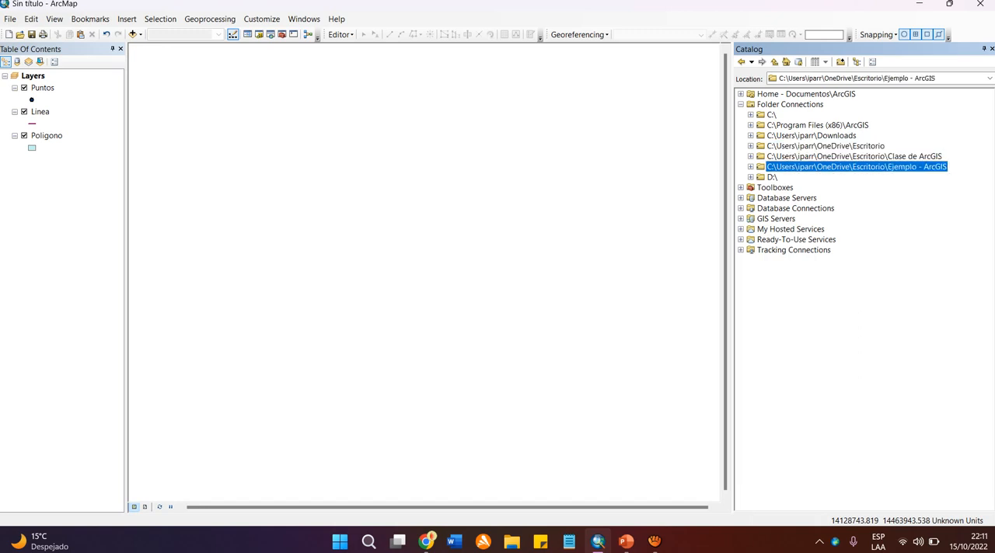
left_click(772, 177)
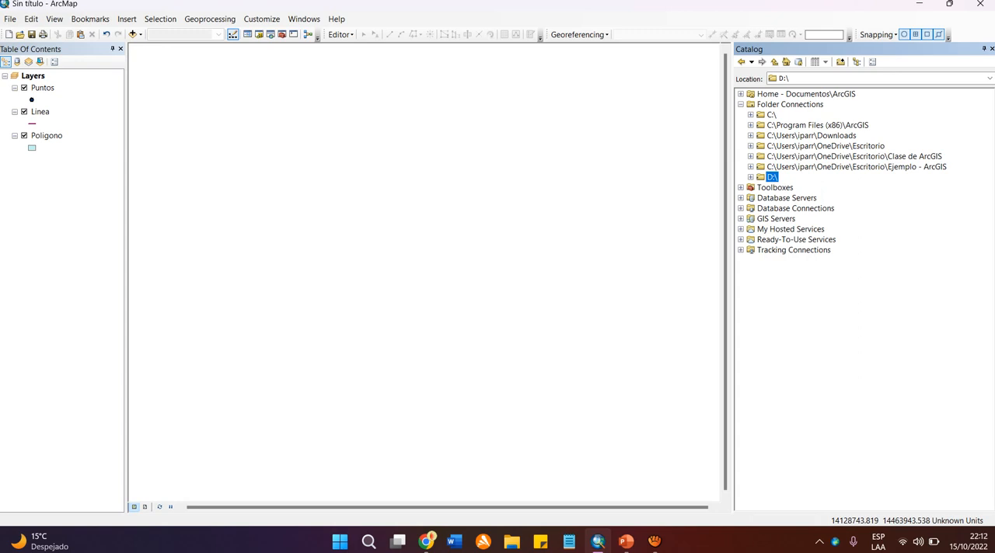
left_click(771, 115)
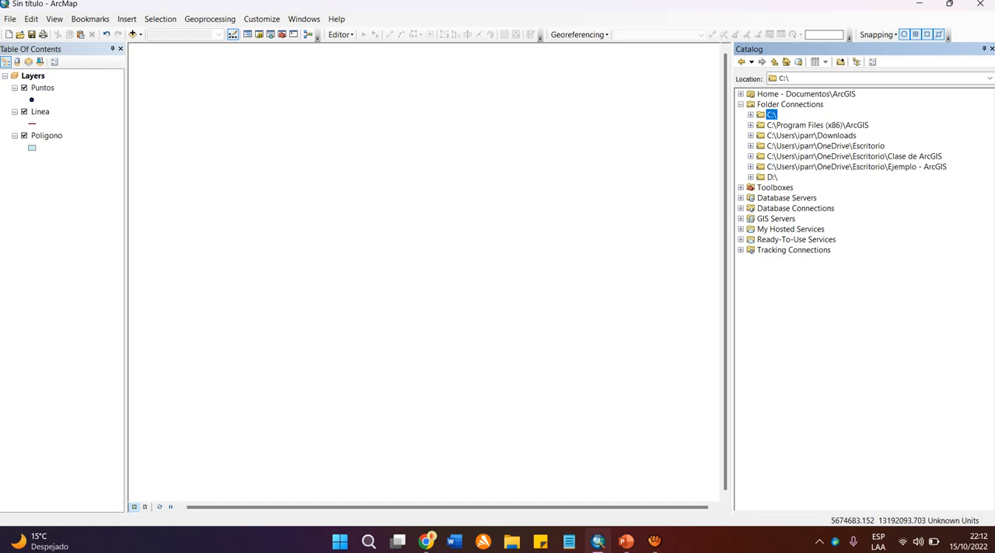
Switch to the Google Meet call in Chrome and read the in-call chat messages, closing the chat after viewing.
left_click(427, 542)
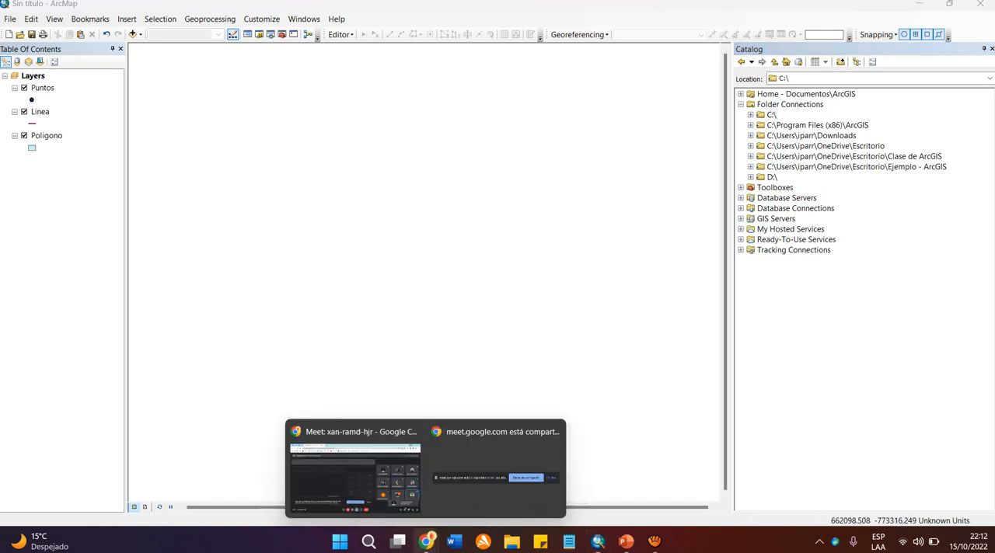
left_click(355, 474)
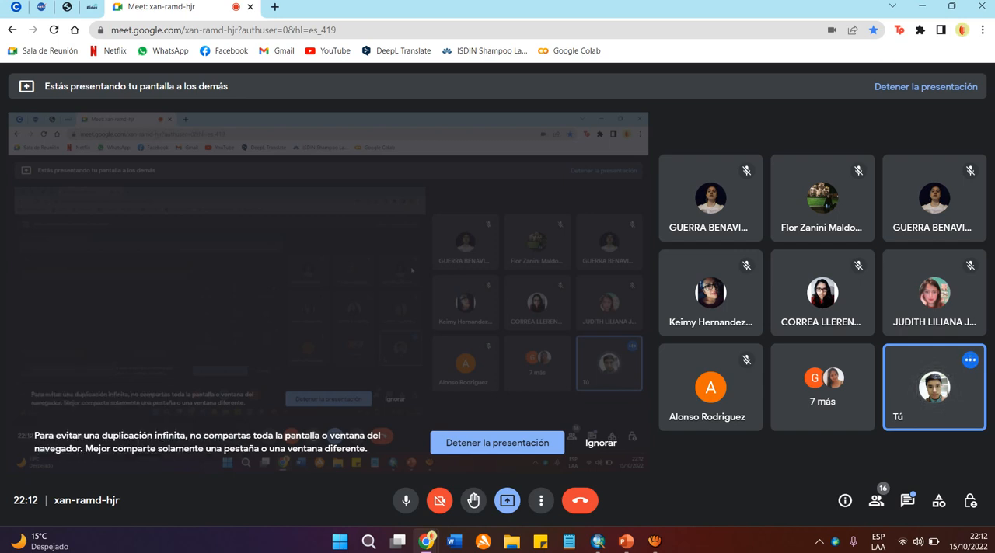
mouse_move(710, 198)
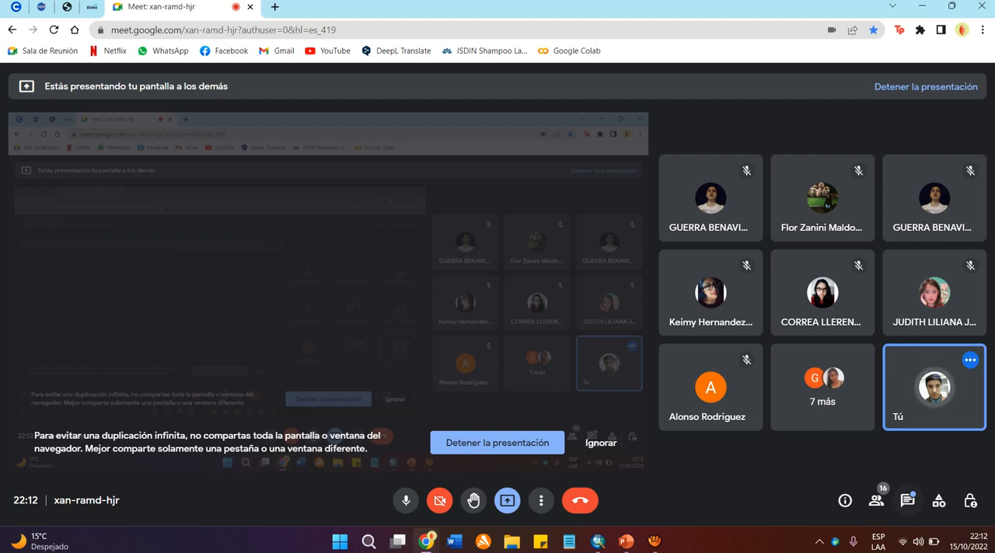
left_click(907, 501)
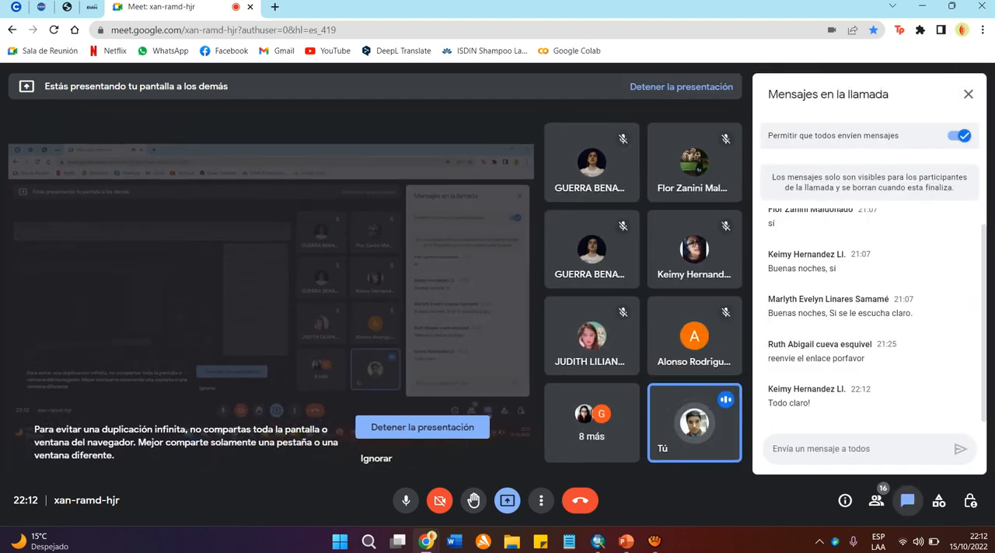
left_click(907, 501)
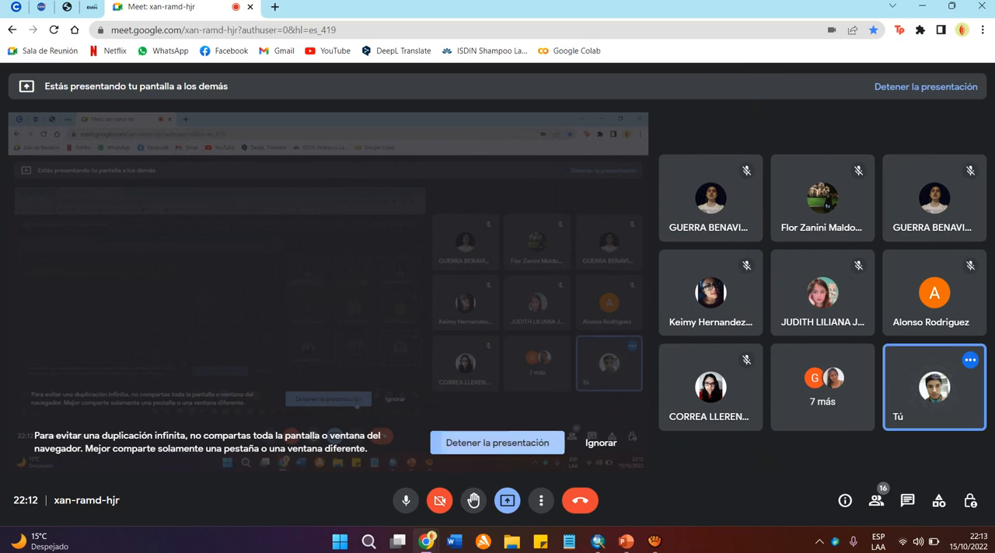
Stop presenting the screen in the Meet call and mute the microphone.
left_click(496, 442)
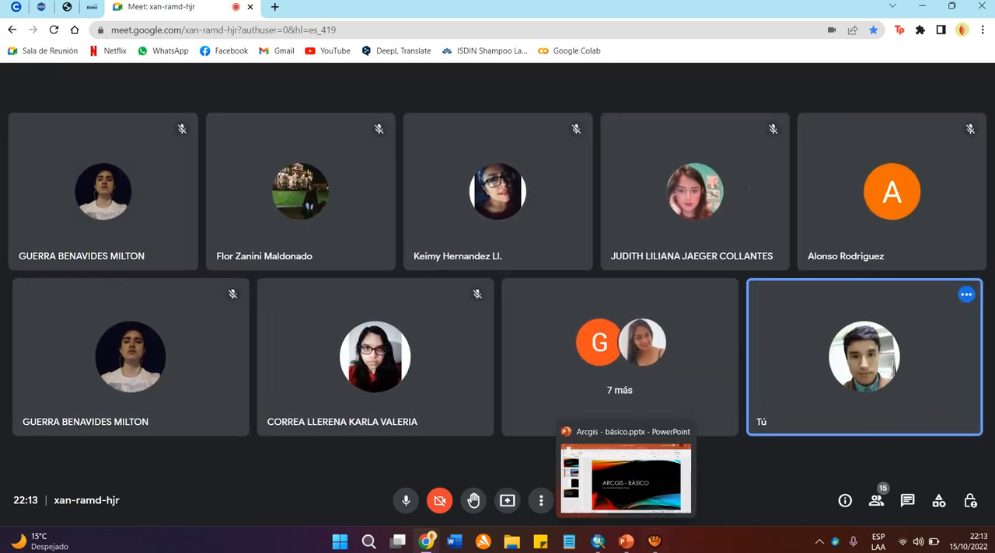
left_click(405, 500)
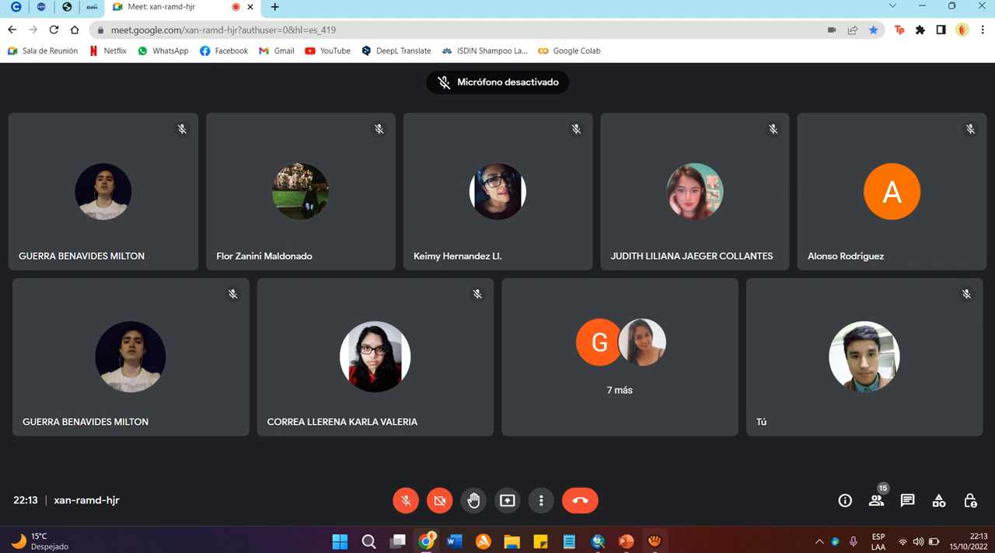